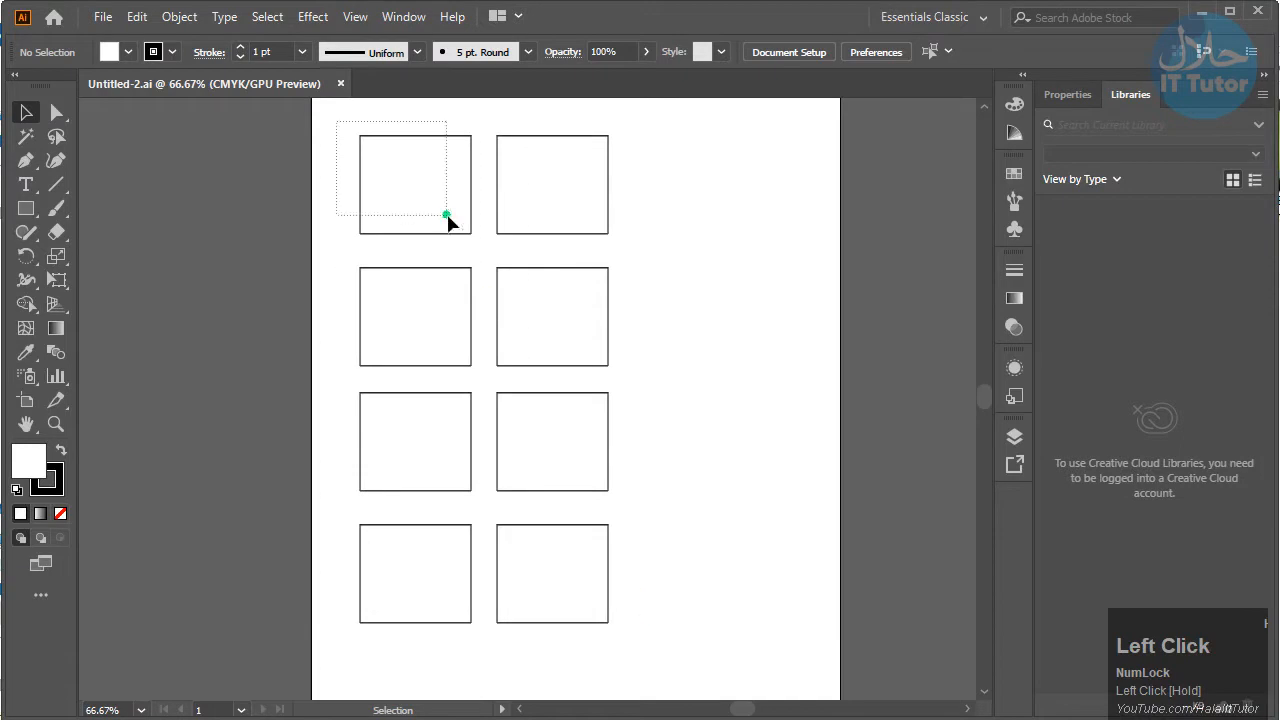
Delete the right column of rectangles and the three lower rectangles of the left column, keeping only the top-left one
left_click_drag(688, 152, 548, 646)
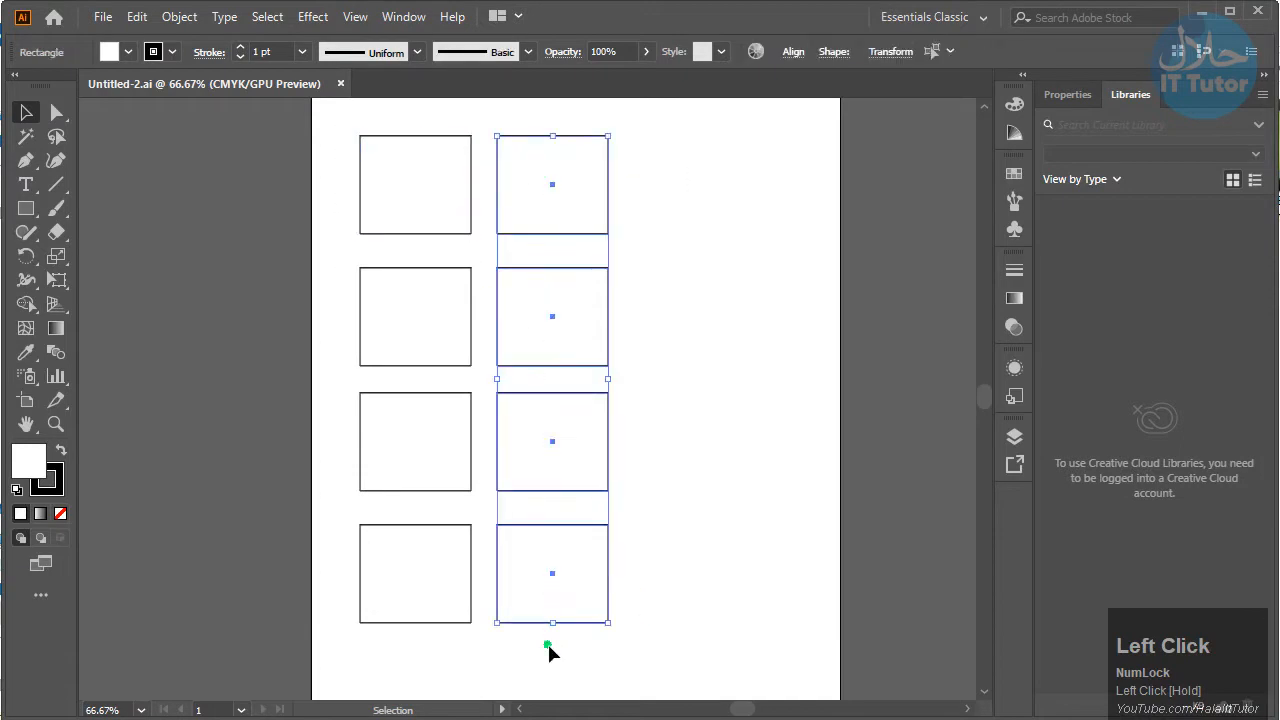
key("Delete")
left_click_drag(463, 632, 314, 252)
key("Delete")
Duplicate the remaining rectangle horizontally to its right and undo the duplication
left_click(443, 190)
left_click_drag(452, 189, 570, 191)
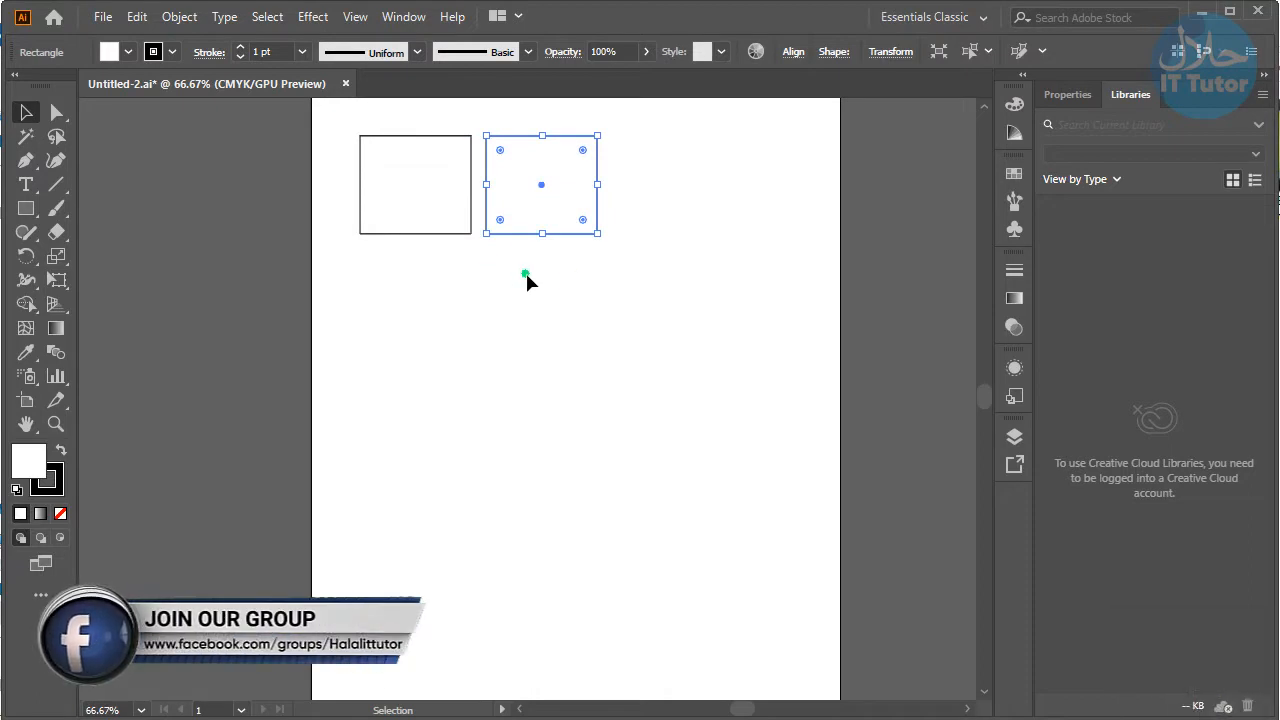
left_click(588, 258)
key("ctrl+z")
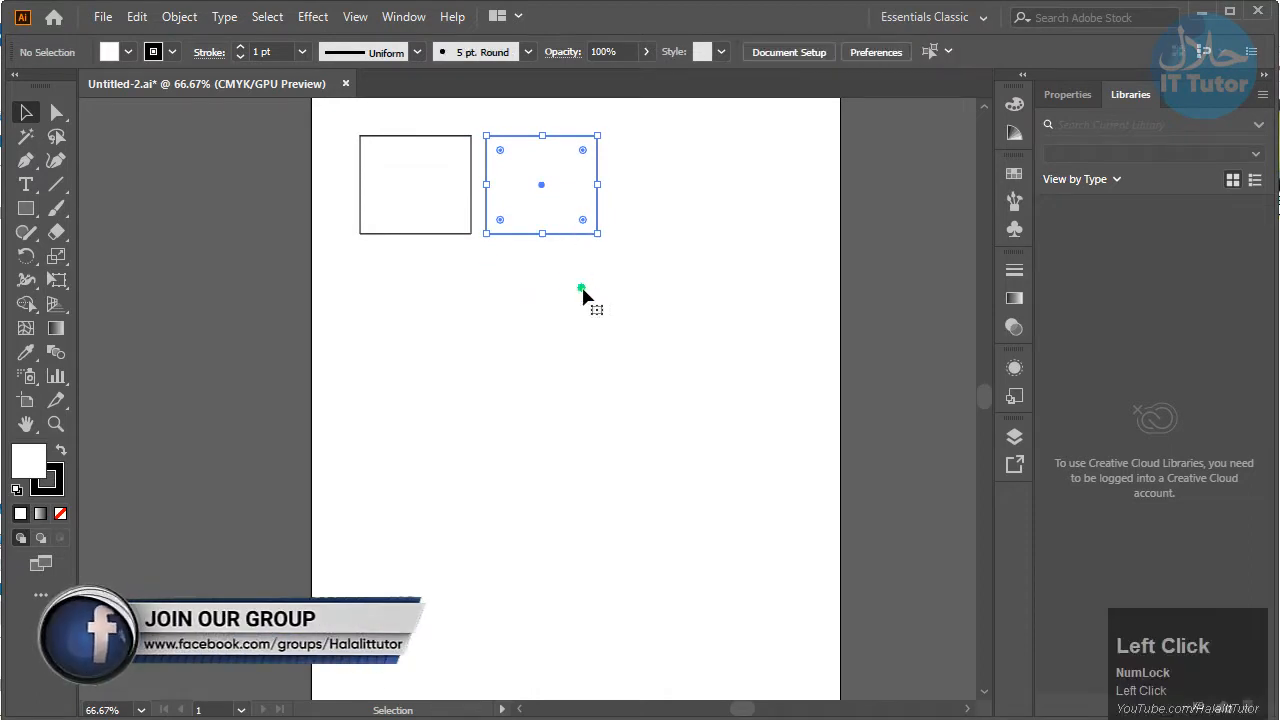
key("ctrl+z")
Copy and paste the rectangle, and delete the pasted copy from the middle of the page
left_click(448, 218)
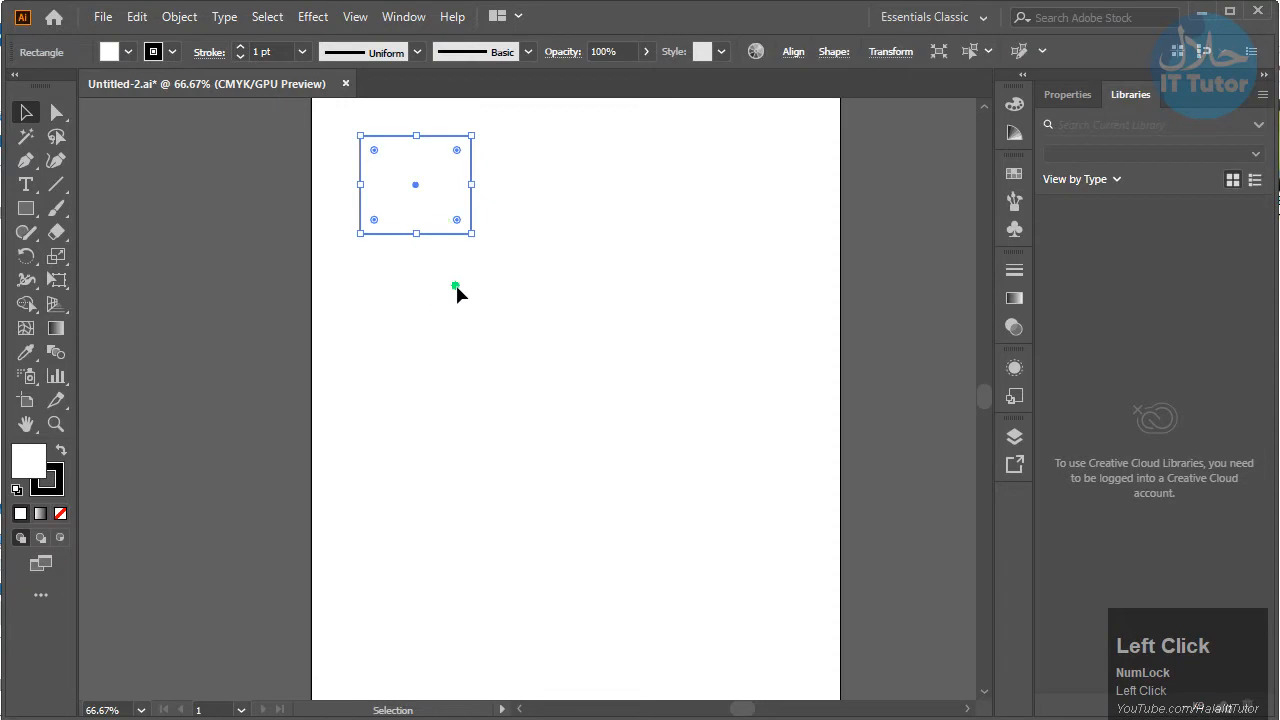
key("ctrl+c")
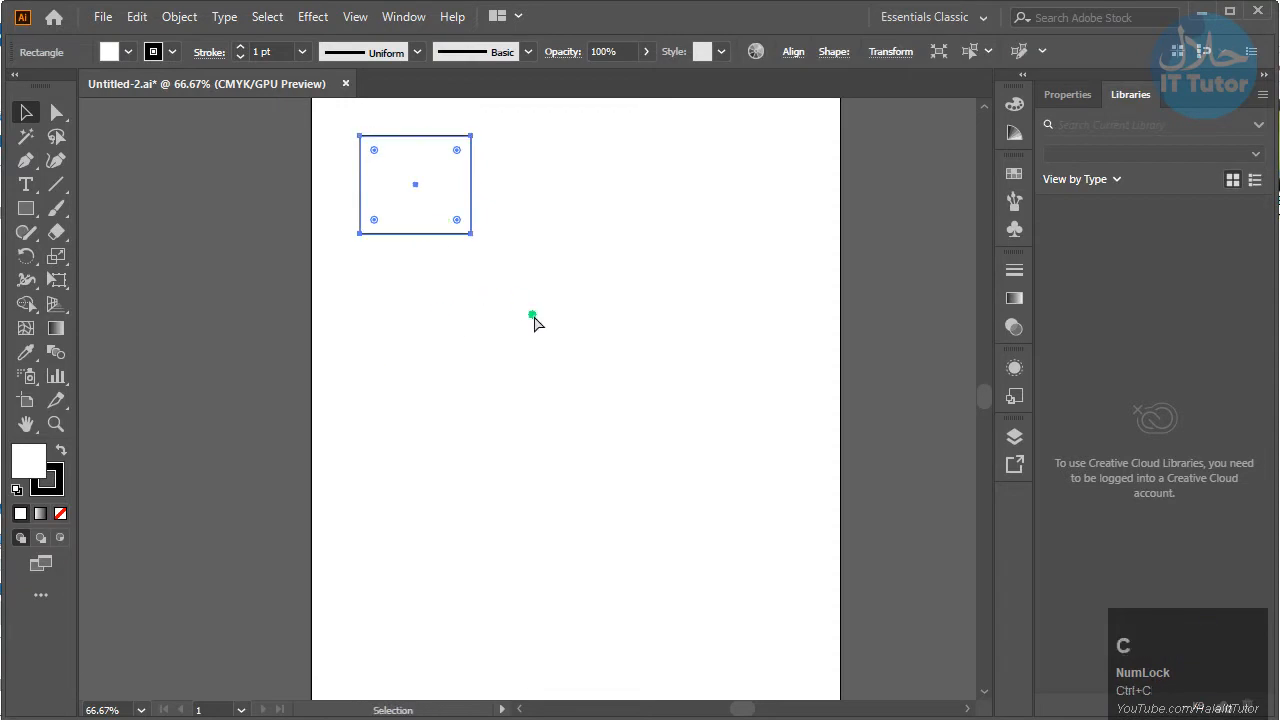
key("ctrl+v")
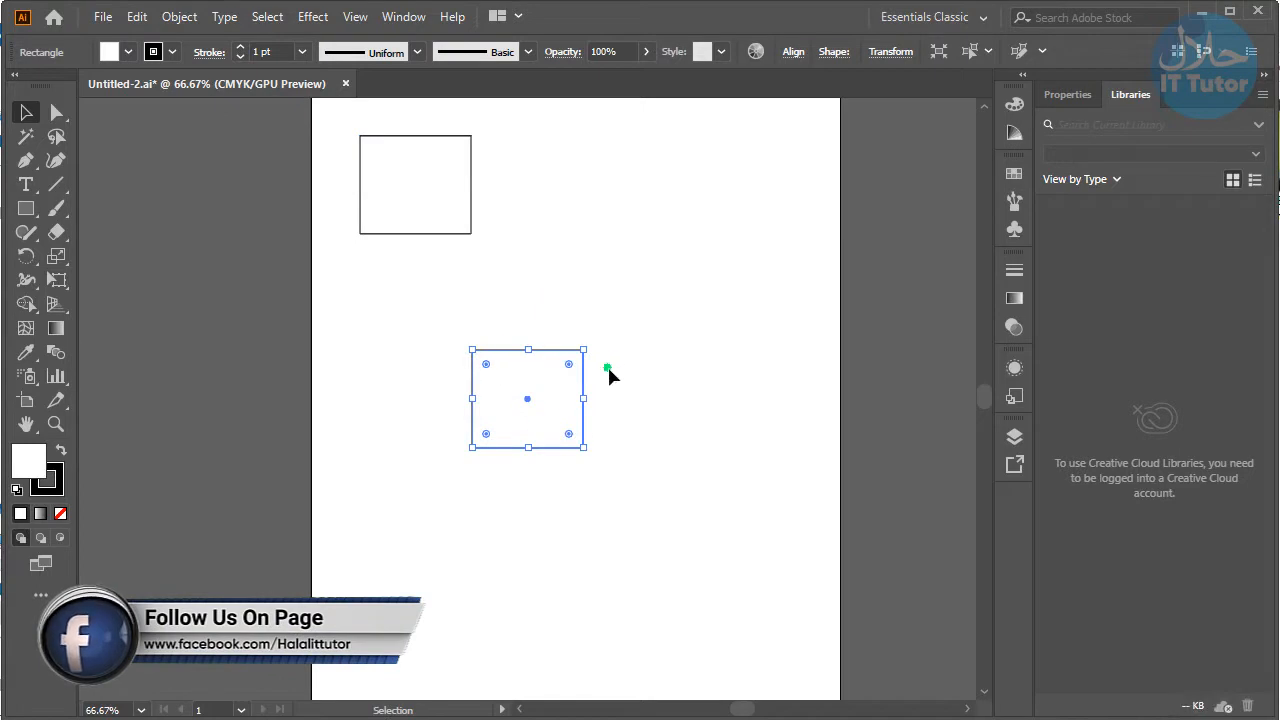
left_click(420, 205)
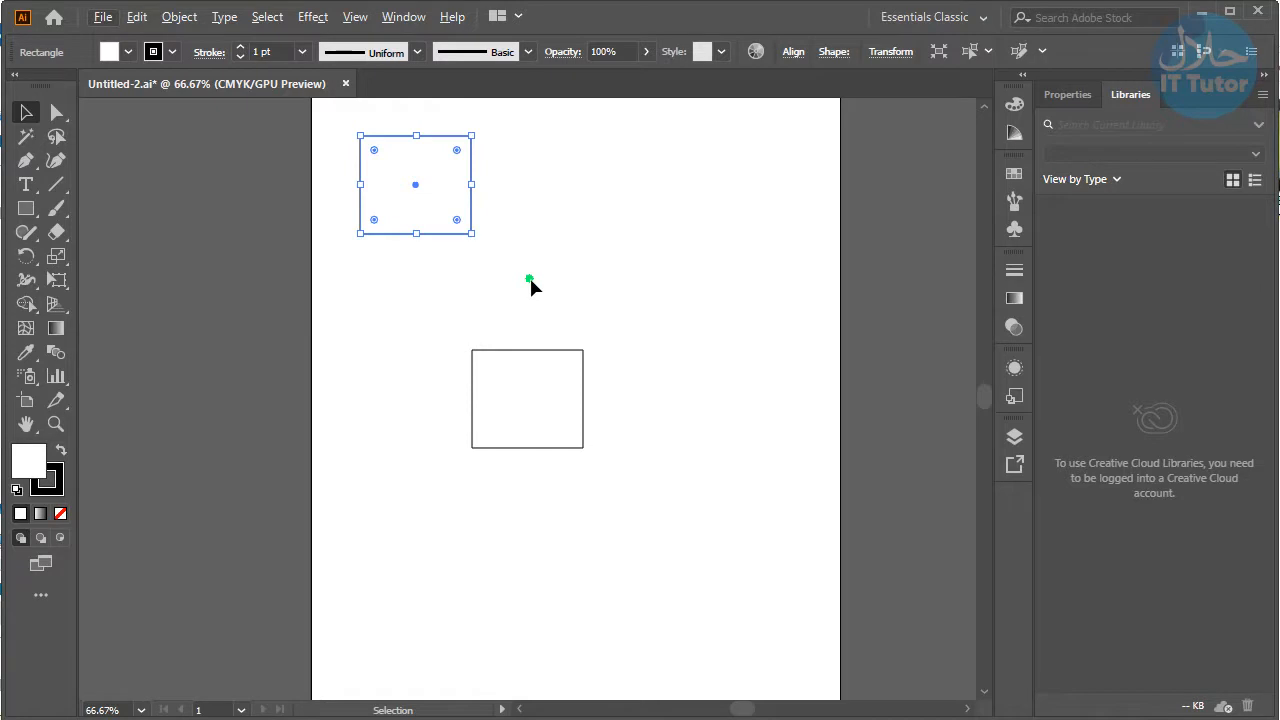
left_click_drag(530, 280, 446, 380)
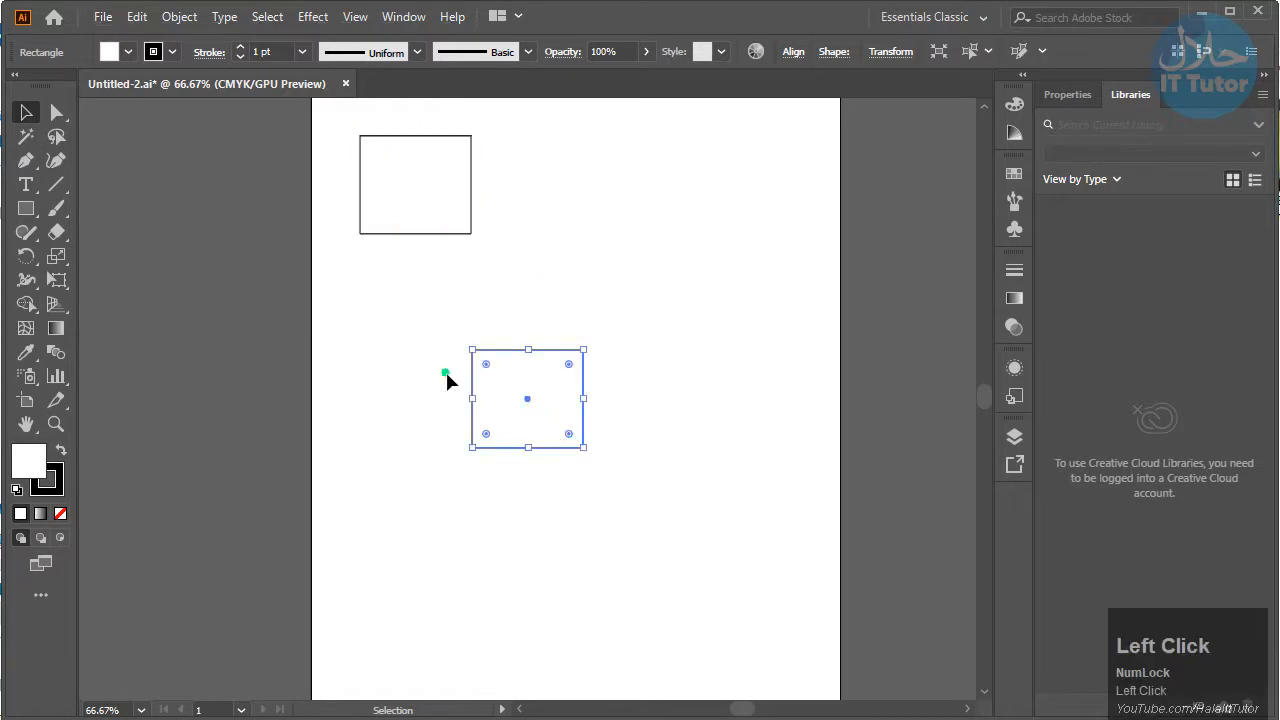
key("Delete")
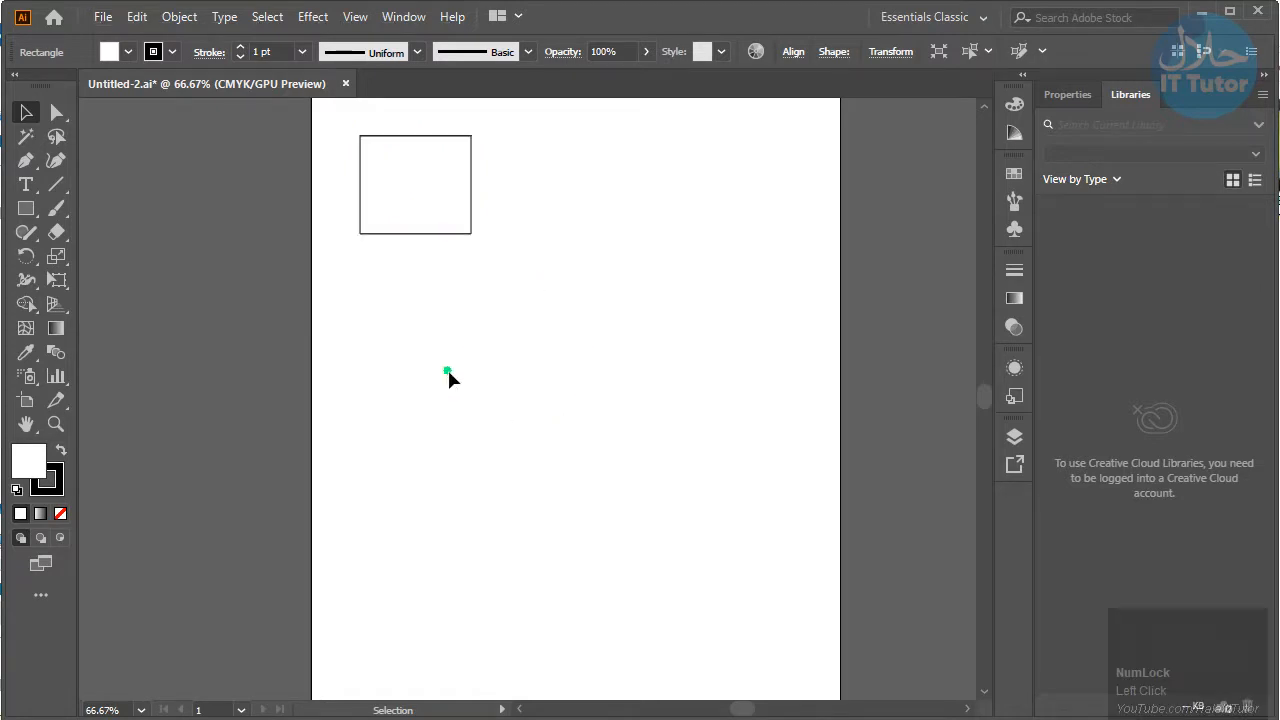
Move the rectangle horizontally to the right and repeat the same transformation three times
left_click(461, 203)
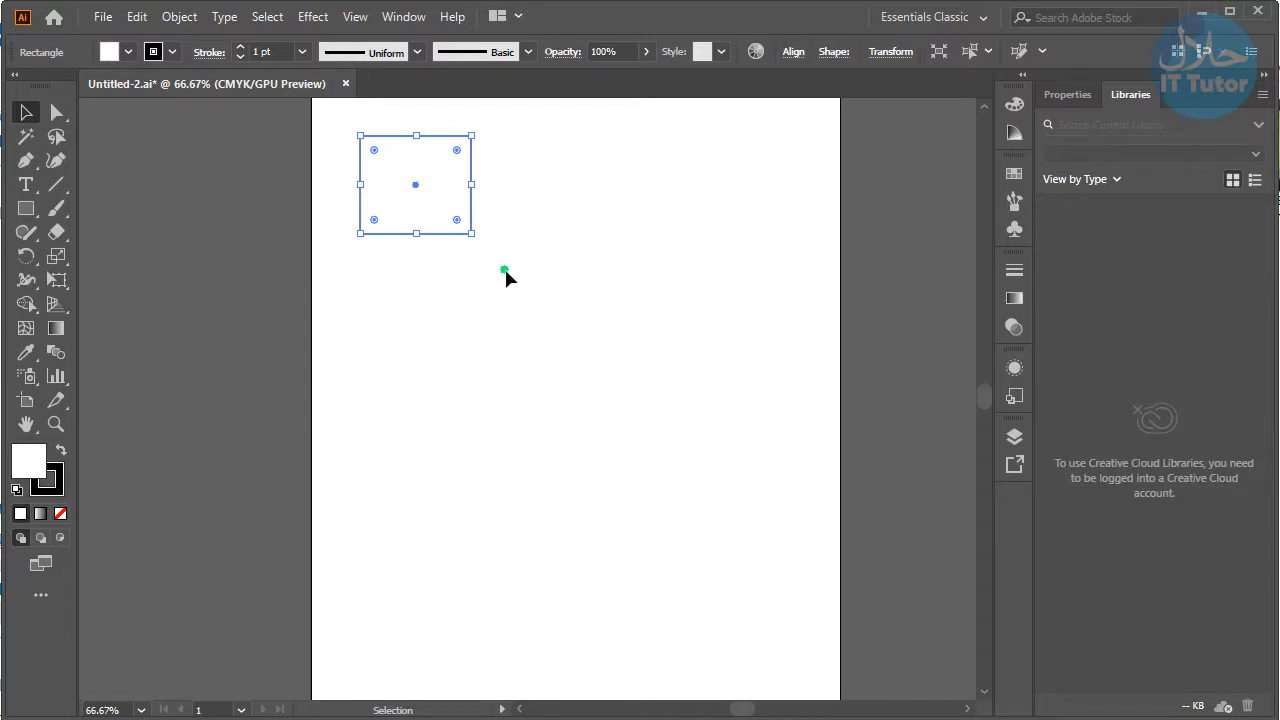
left_click(464, 194)
left_click_drag(431, 186, 502, 186)
key("ctrl+d")
key("ctrl+d")
key("ctrl+d")
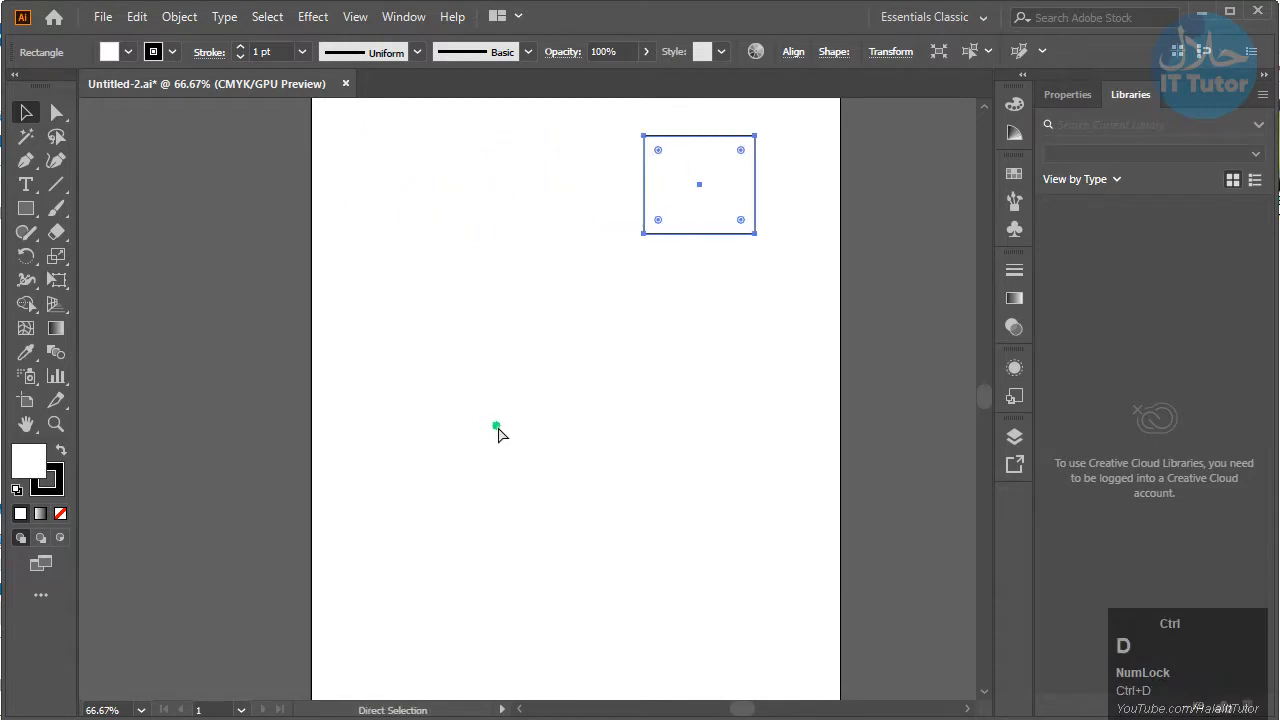
Undo the horizontal move and all its repetitions
key("ctrl+z")
key("ctrl+z")
key("ctrl+z")
key("ctrl+z")
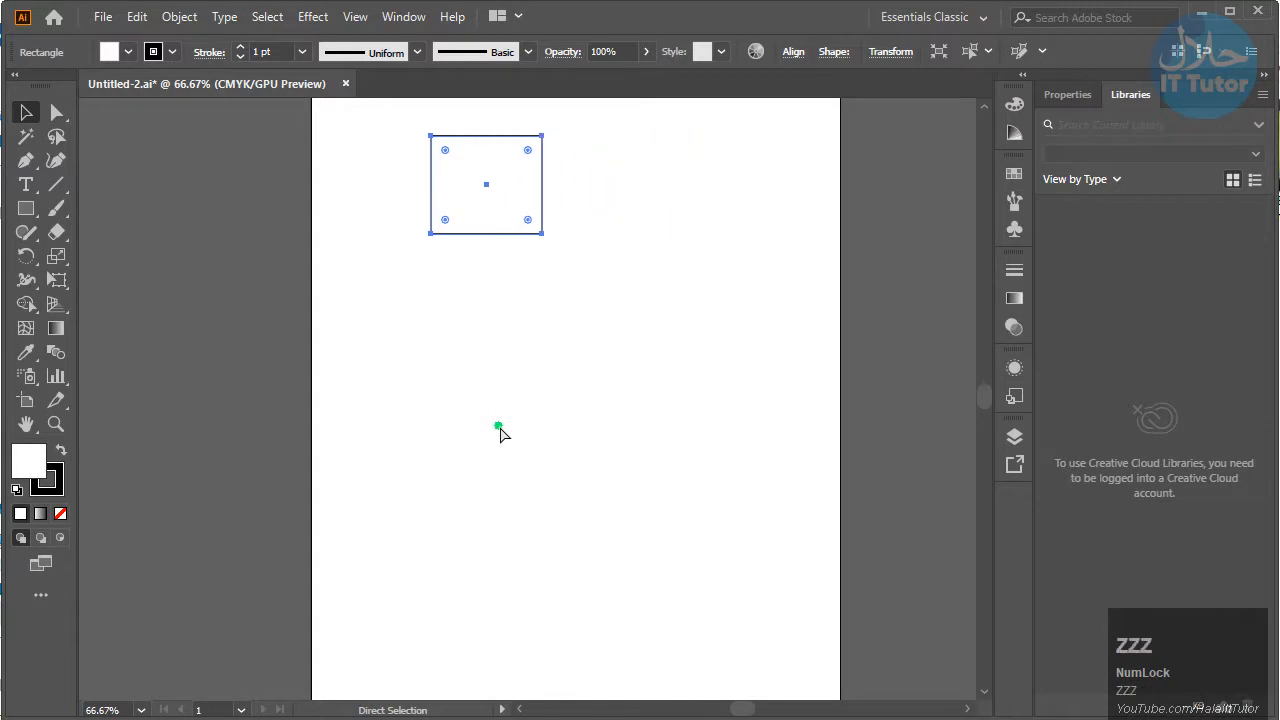
Move the rectangle diagonally down to the right and repeat the move twice
left_click_drag(436, 189, 547, 287)
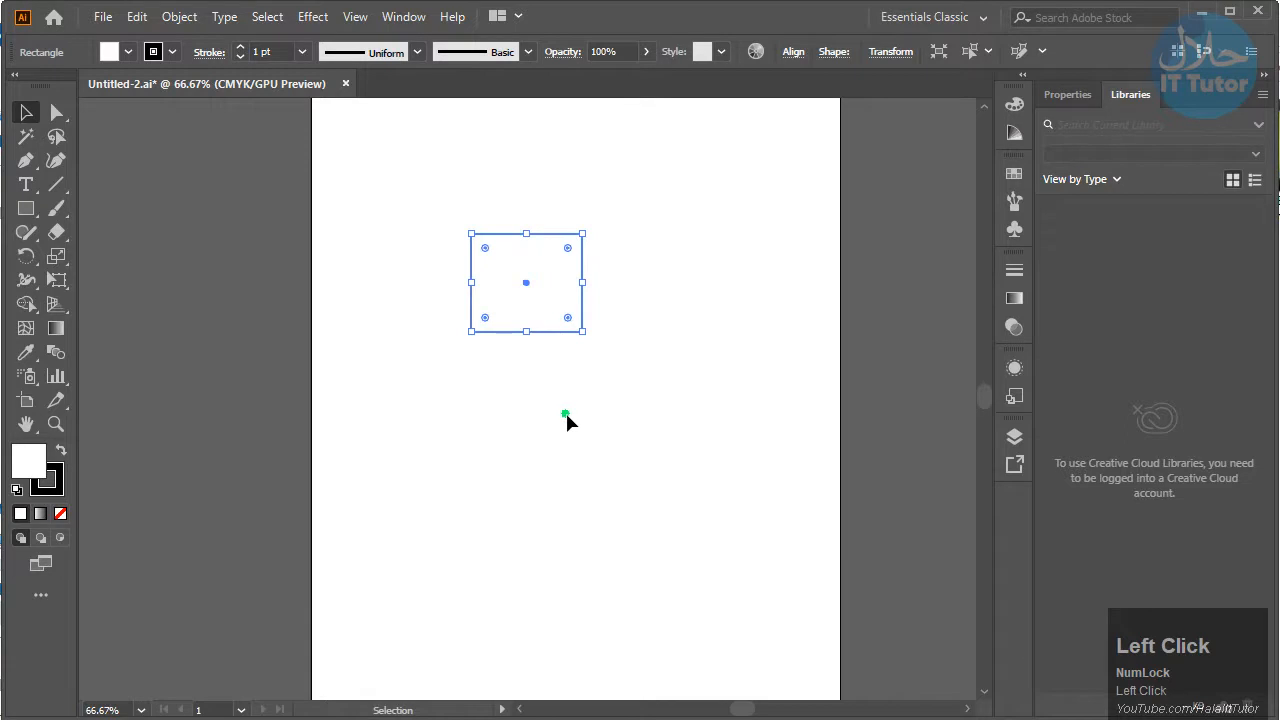
key("ctrl+d")
key("ctrl+d")
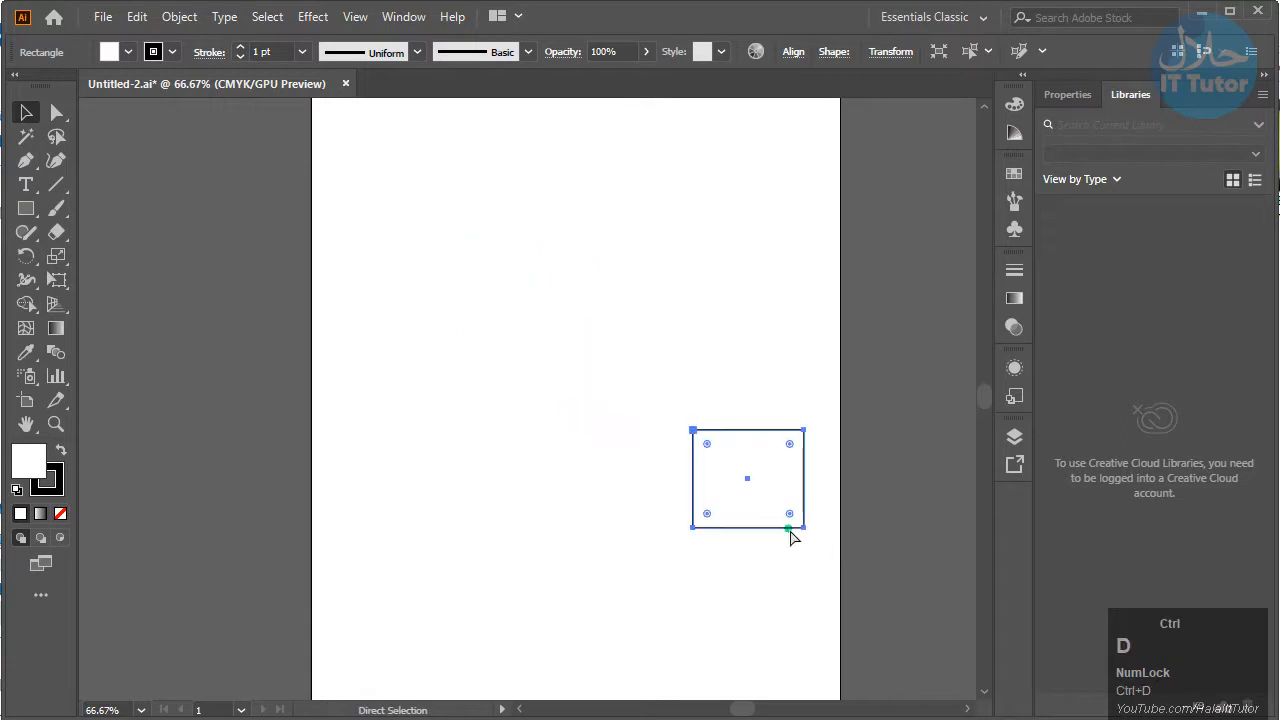
Undo the diagonal move and its two repetitions
key("ctrl+z")
key("ctrl+z")
key("ctrl+z")
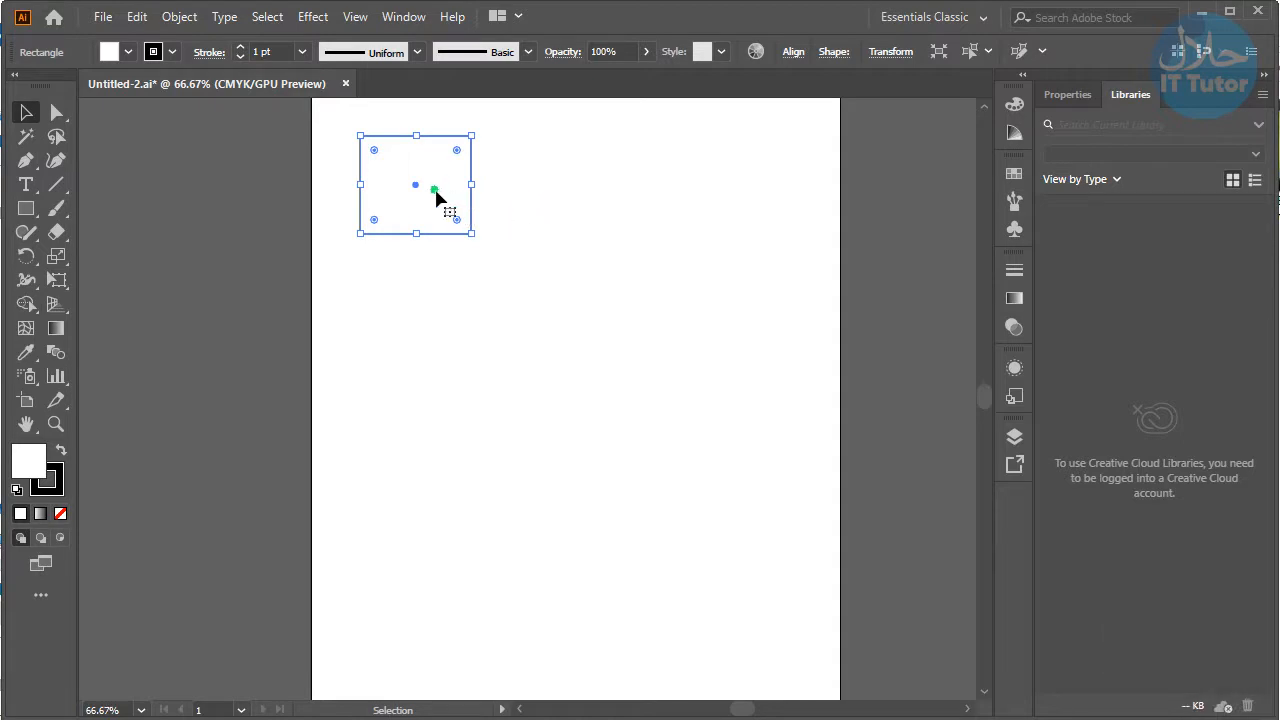
Duplicate the rectangle to its right and repeat the duplication once to form an evenly spaced row of three
left_click_drag(436, 191, 577, 195)
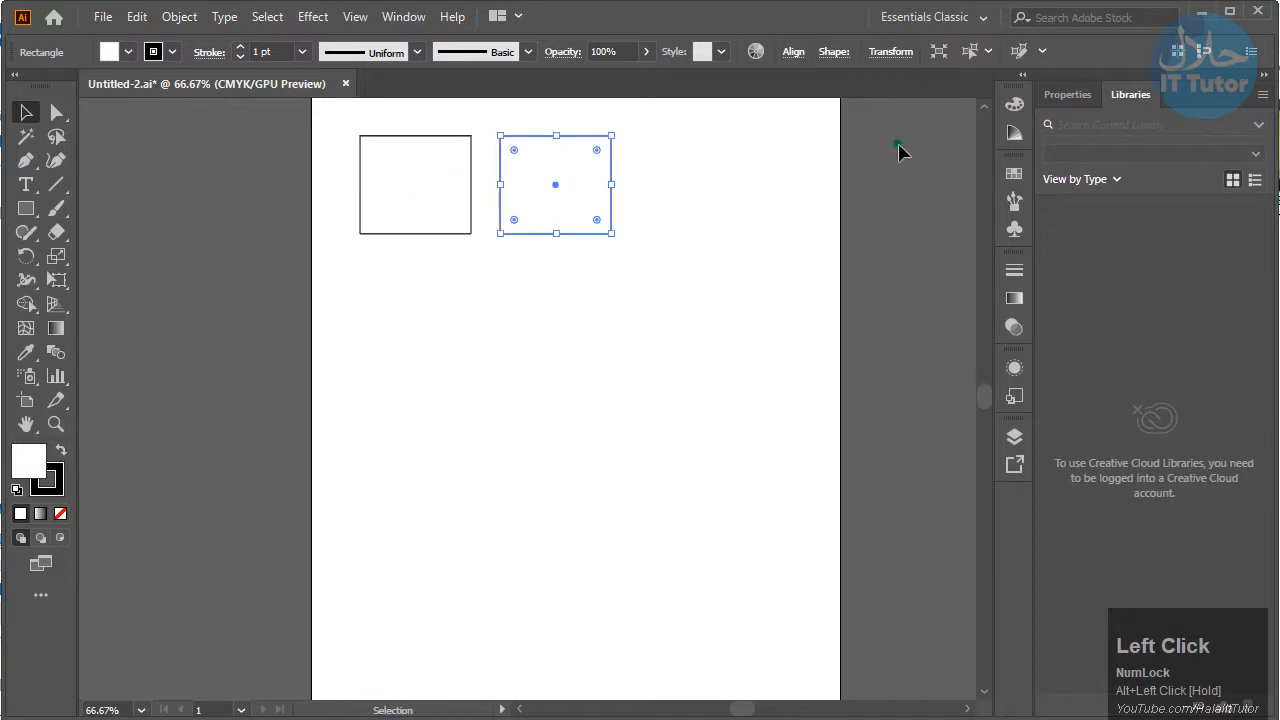
key("ctrl")
key("ctrl+d")
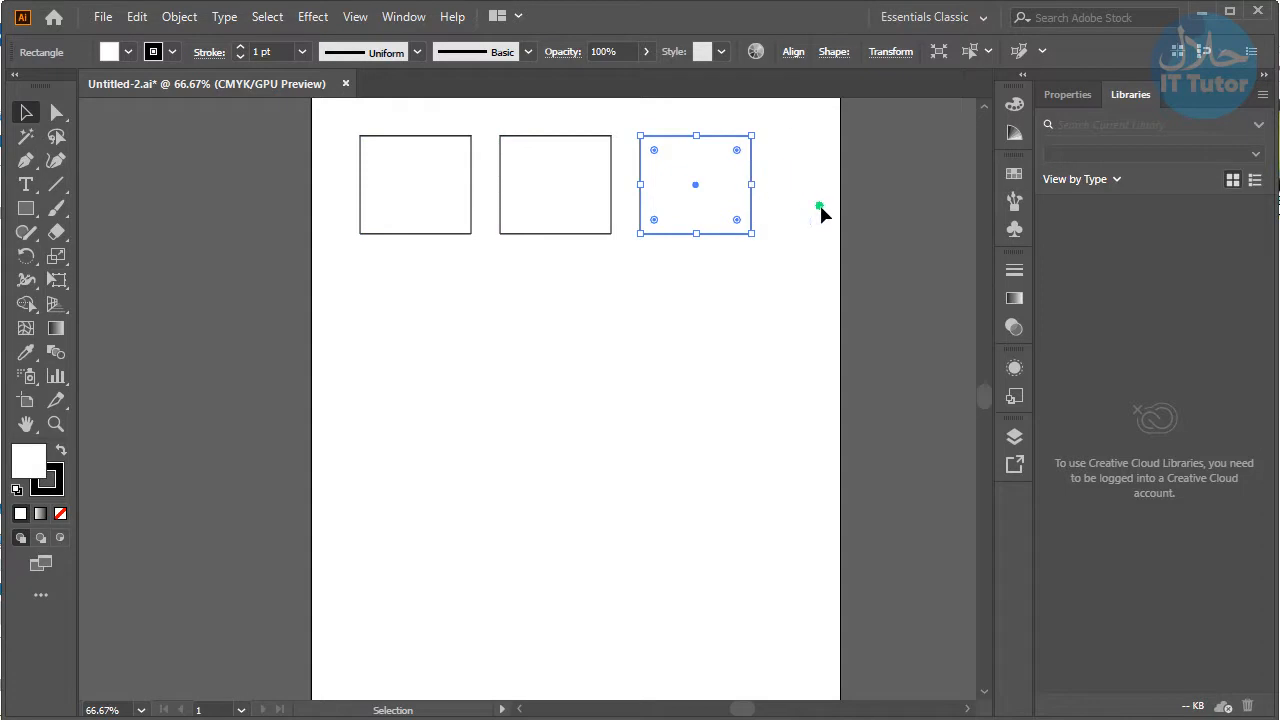
Duplicate the row of three rectangles directly below and repeat the duplication twice to build a grid of four rows
left_click_drag(773, 277, 332, 122)
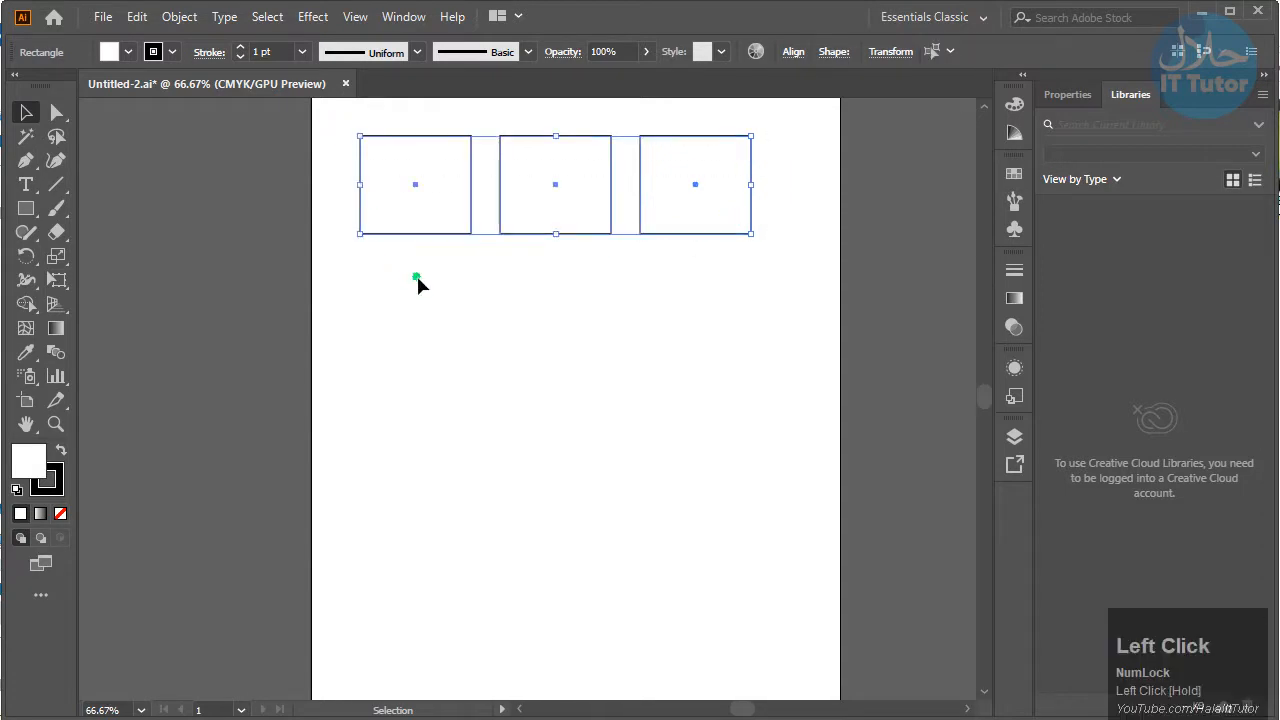
left_click(440, 212, "alt")
left_click_drag(440, 210, 443, 338)
key("ctrl+d")
key("ctrl+d")
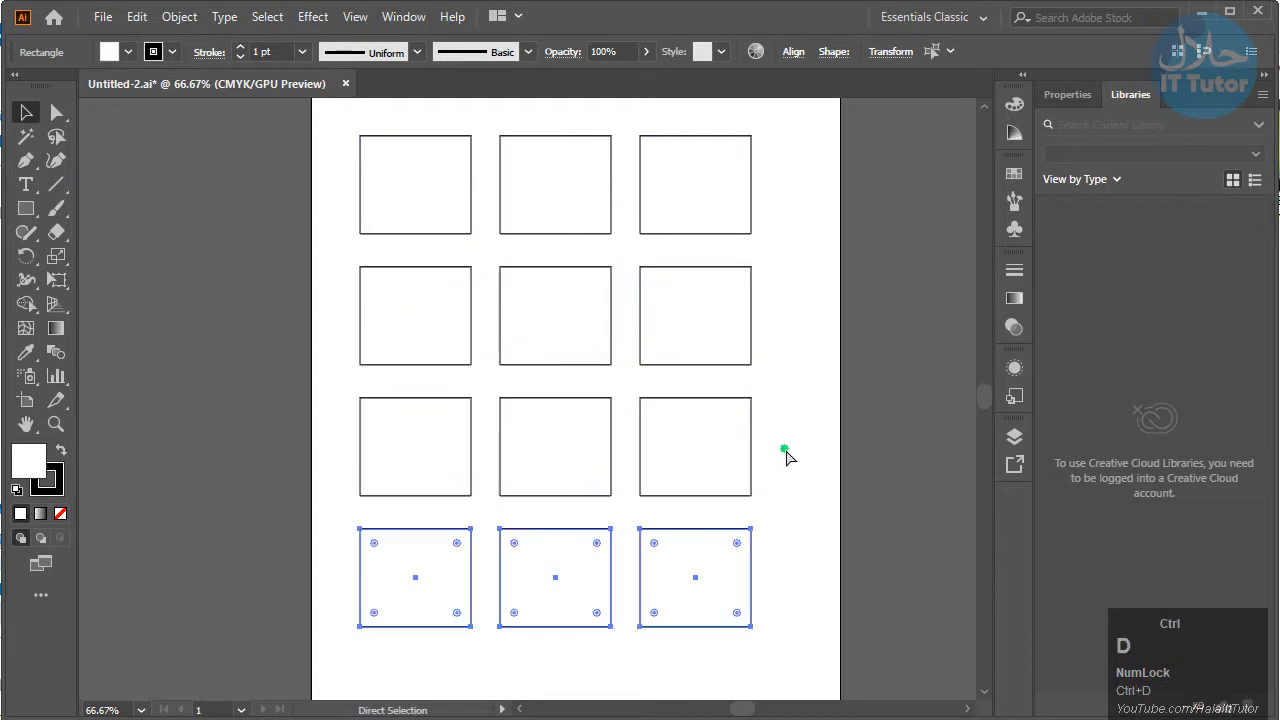
left_click(807, 456)
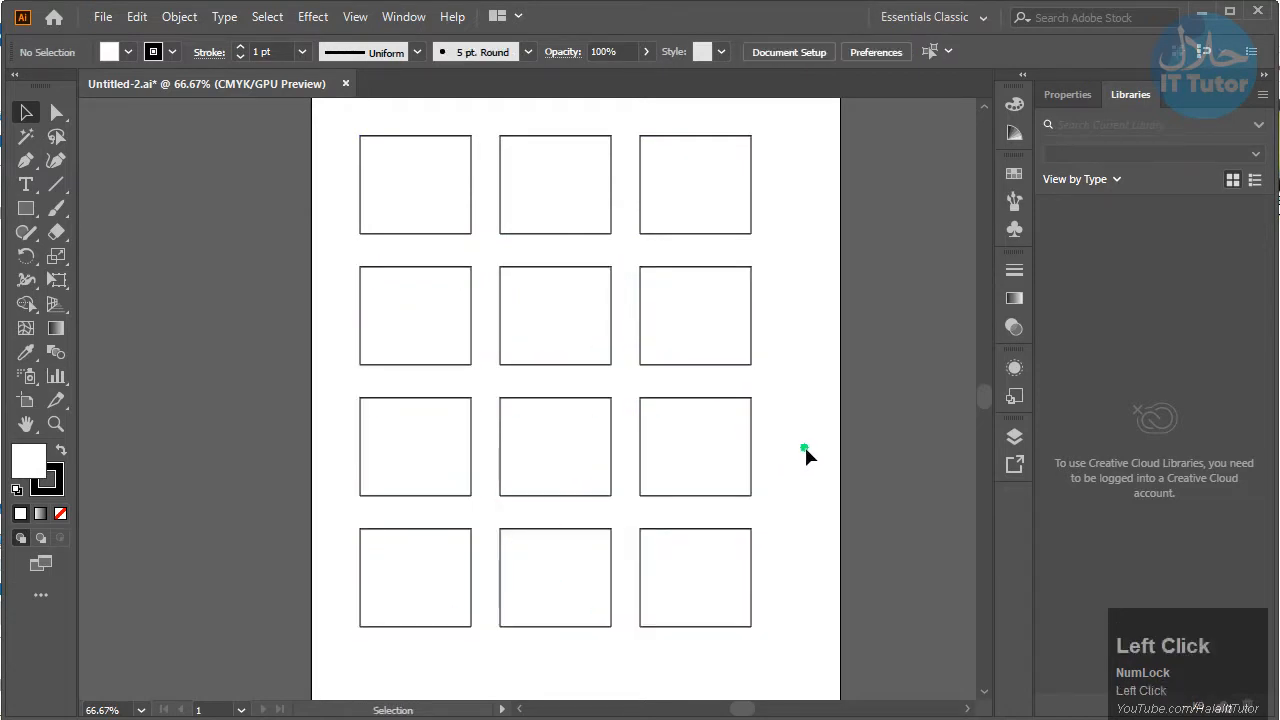
Delete the three lower rows and the two right rectangles of the top row, leaving only the top-left rectangle
left_click_drag(791, 112, 350, 648)
left_click(793, 473)
left_click_drag(800, 651, 340, 258)
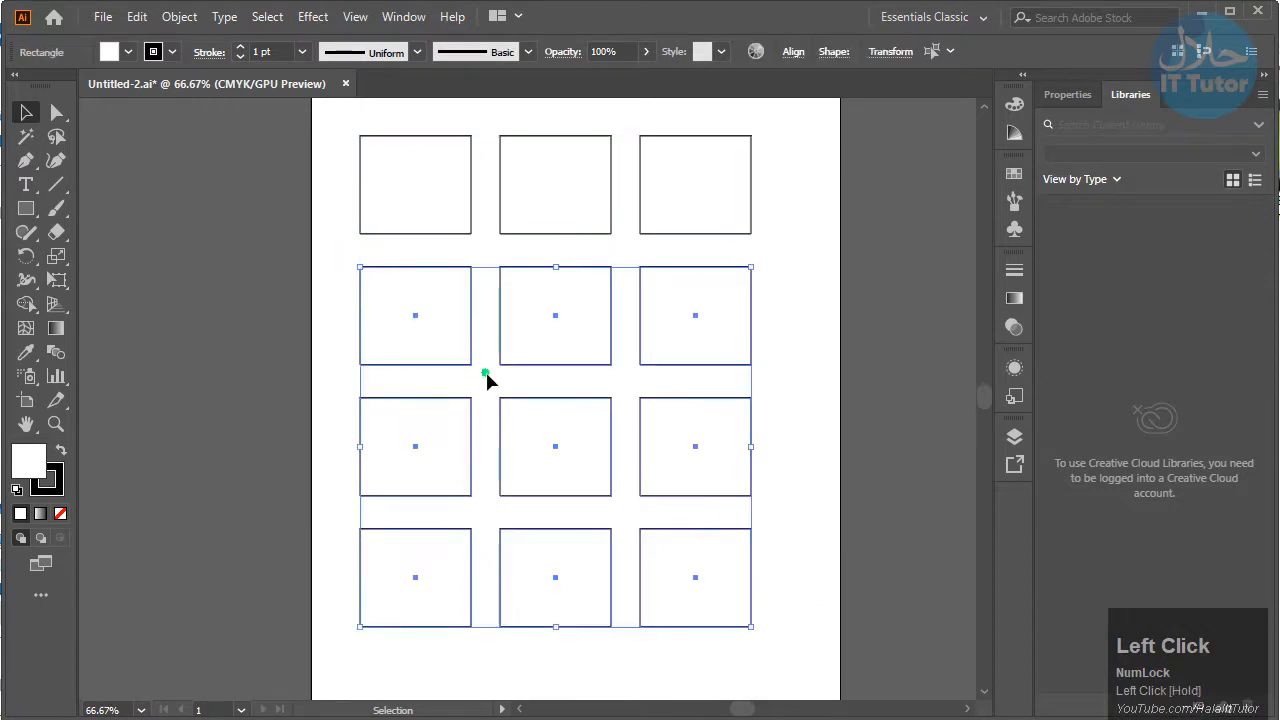
key("Delete")
left_click(796, 284)
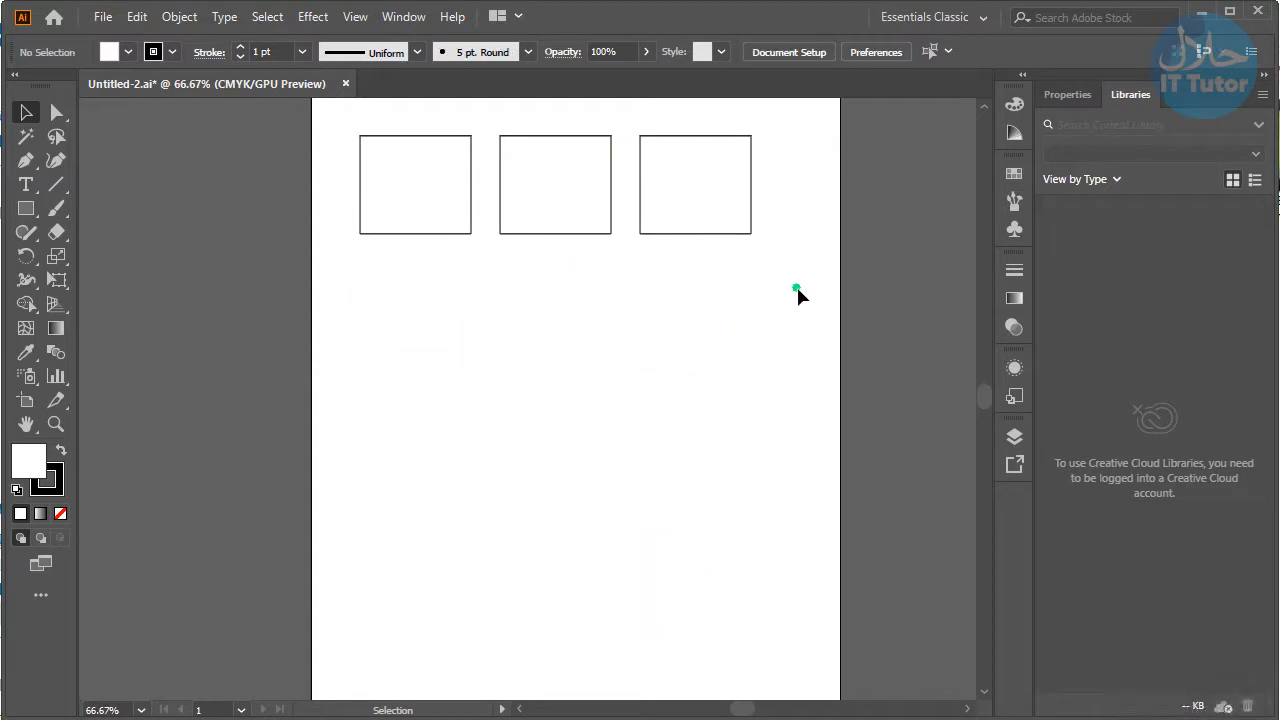
left_click_drag(787, 133, 482, 285)
key("Delete")
left_click(445, 227)
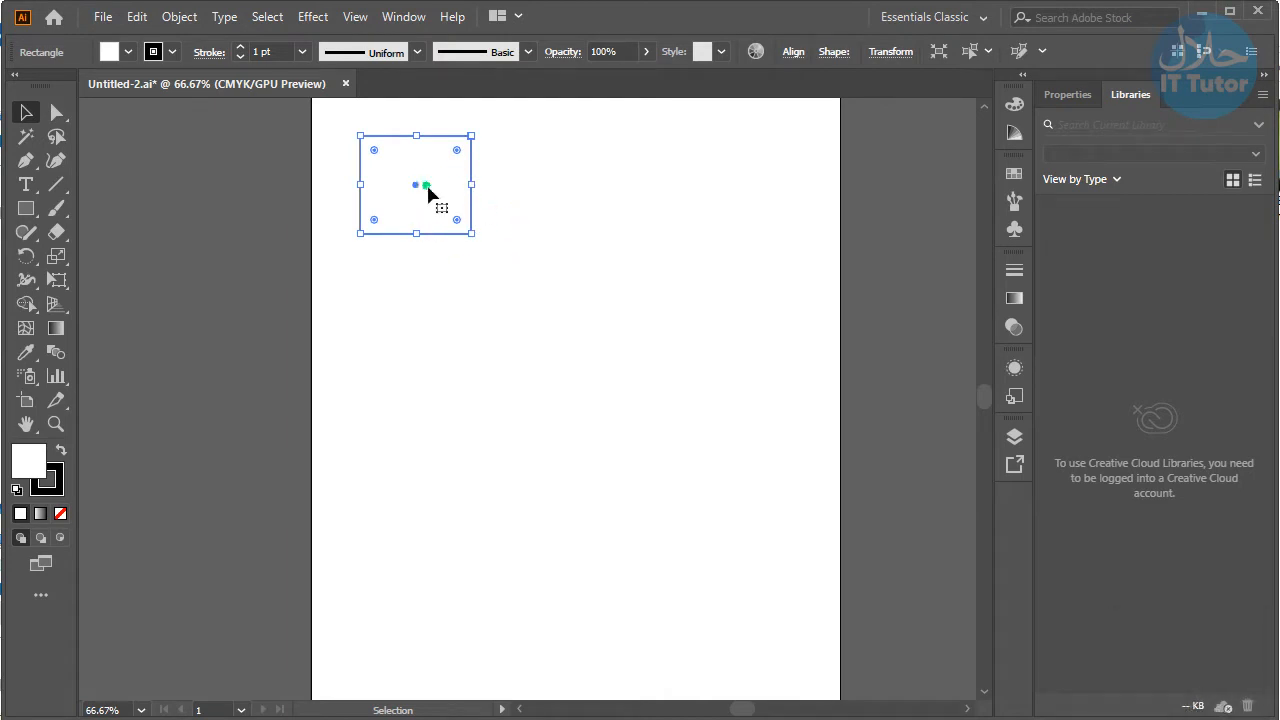
Try to duplicate the rectangle diagonally toward the middle of the page
left_click(526, 221)
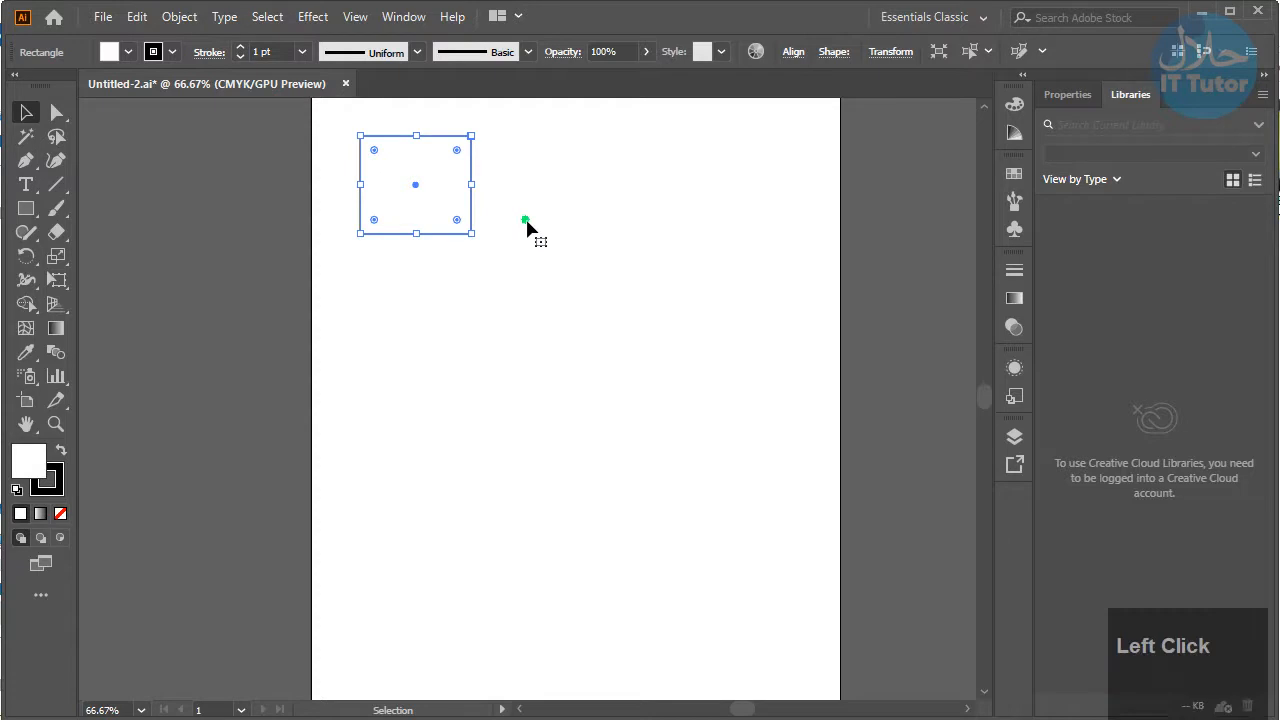
left_click(445, 215)
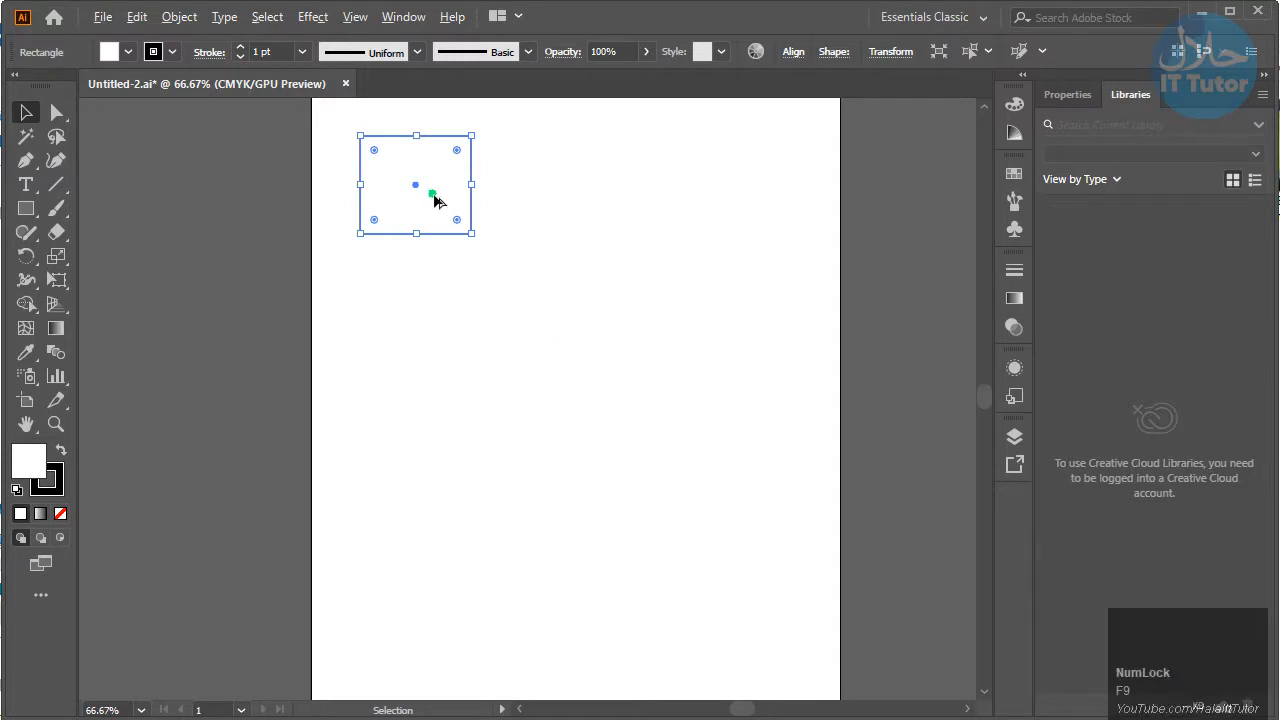
left_click(434, 201, "alt")
left_click_drag(434, 201, 617, 381)
left_click_drag(560, 318, 574, 191)
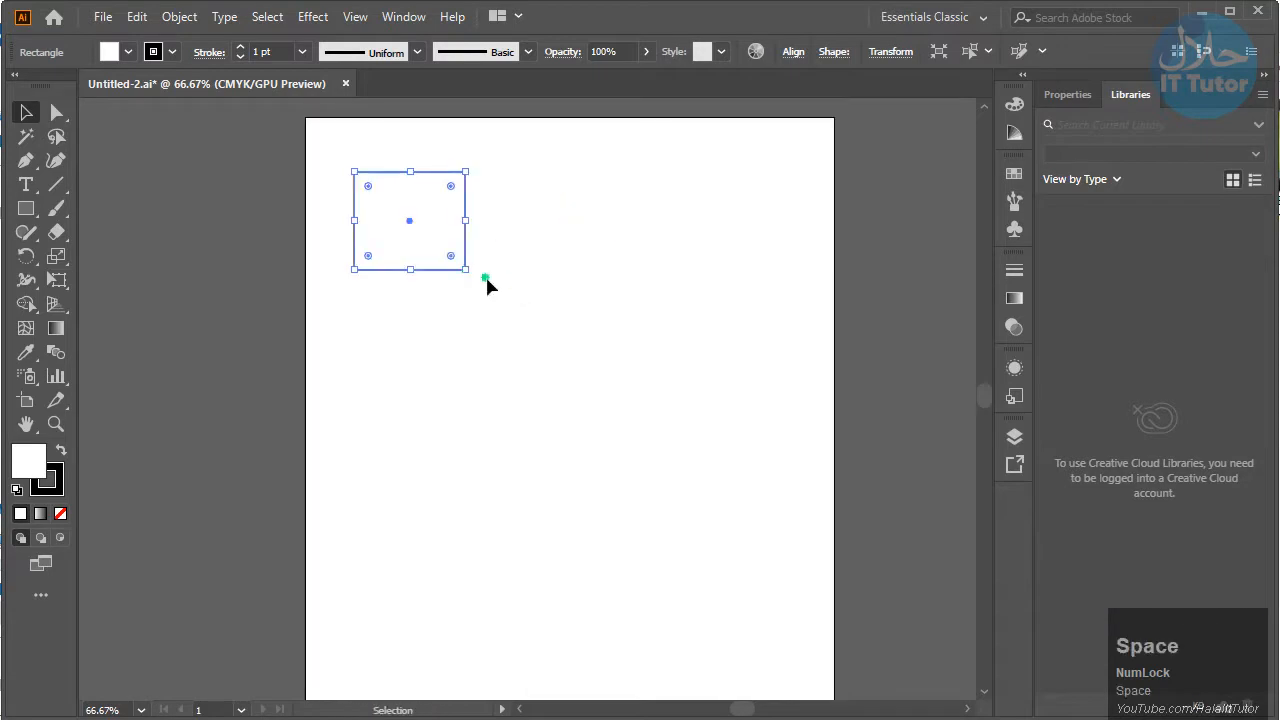
Scale the rectangle down in the page's upper-left corner and duplicate it straight down the page, repeating the duplication ten times
left_click_drag(465, 270, 357, 228)
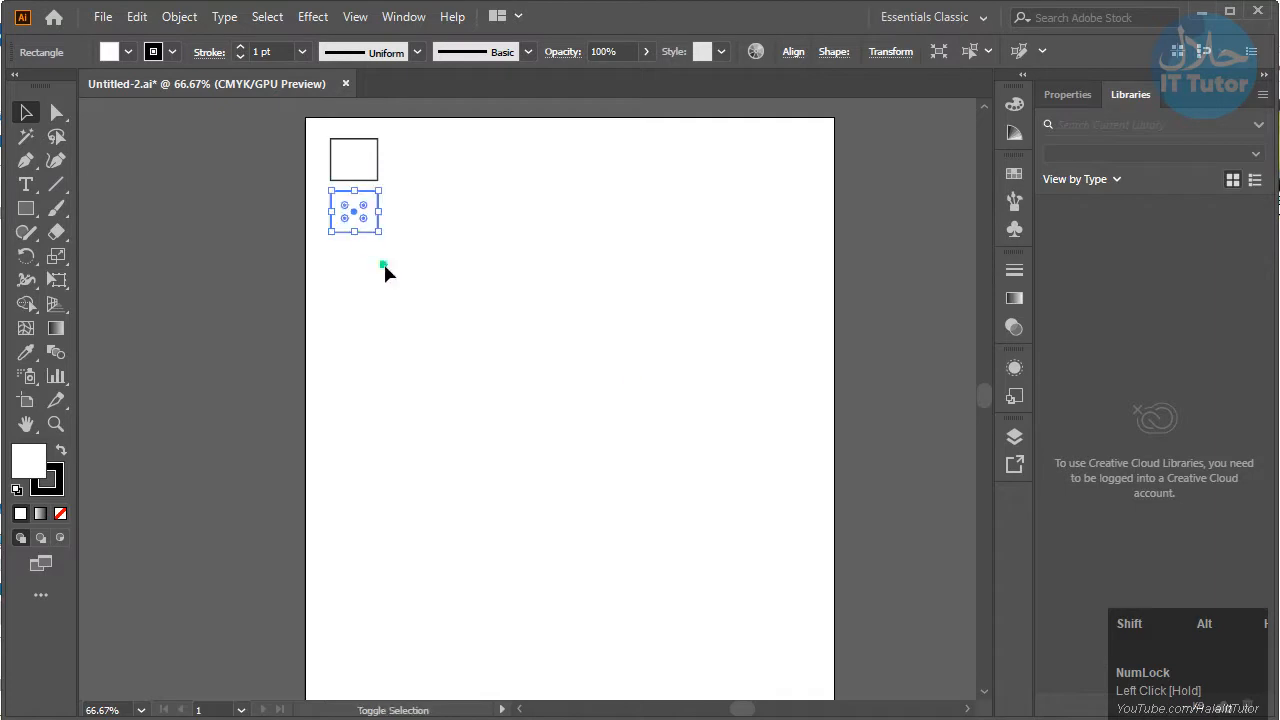
key("ctrl+d")
key("ctrl+d")
key("ctrl+d")
key("ctrl+d")
key("ctrl+d")
key("ctrl+d")
key("ctrl+d")
key("ctrl+d")
key("ctrl+d")
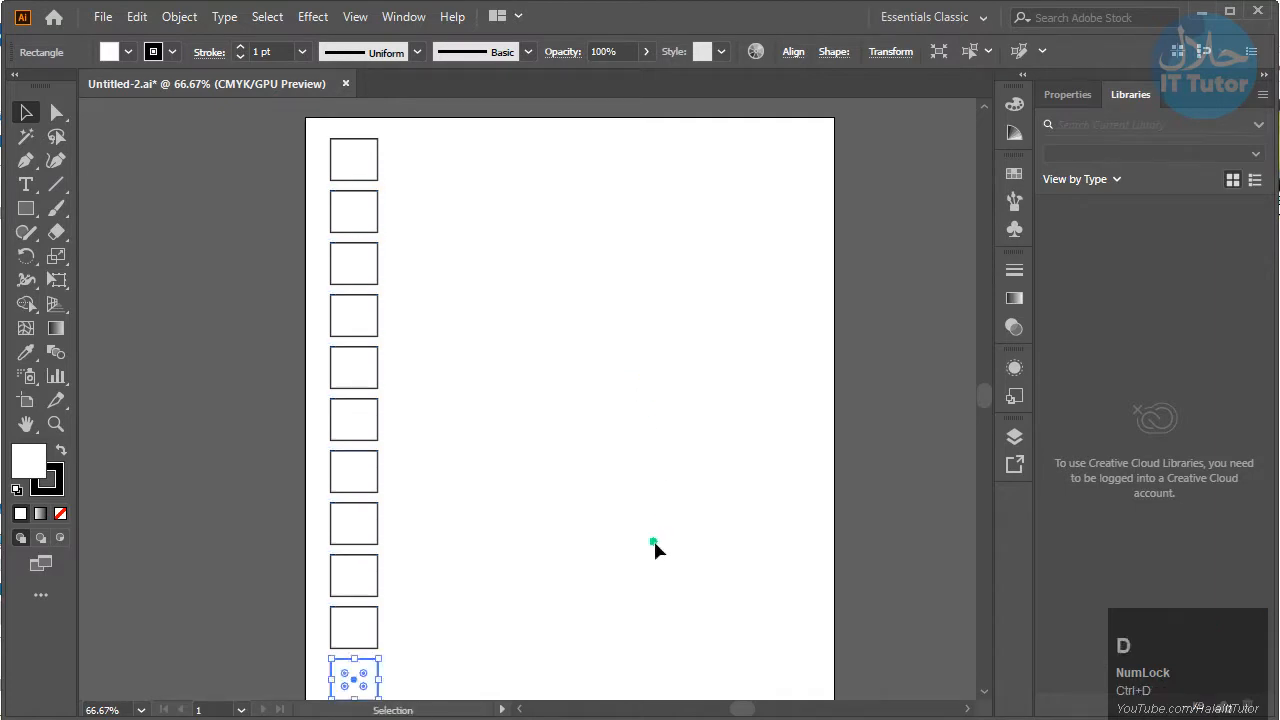
left_click_drag(663, 543, 660, 337)
key("ctrl+d")
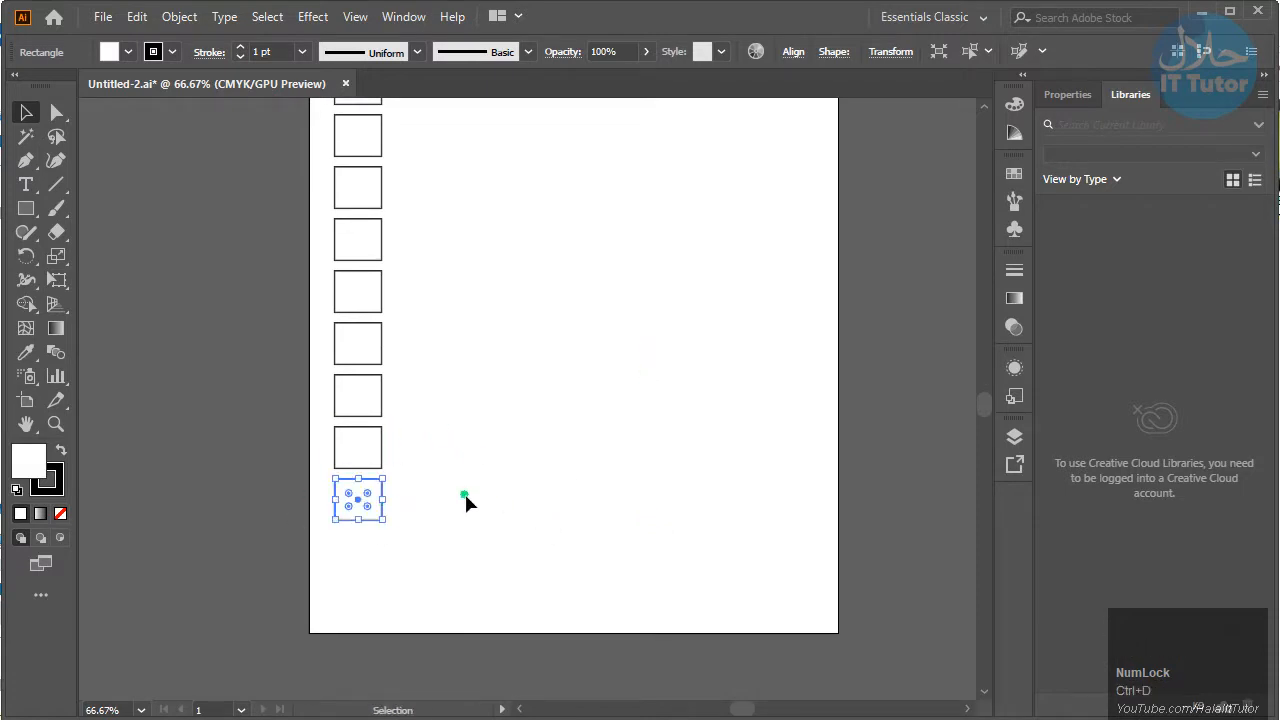
Try to repeat the duplication with no rectangle selected
left_click(458, 430)
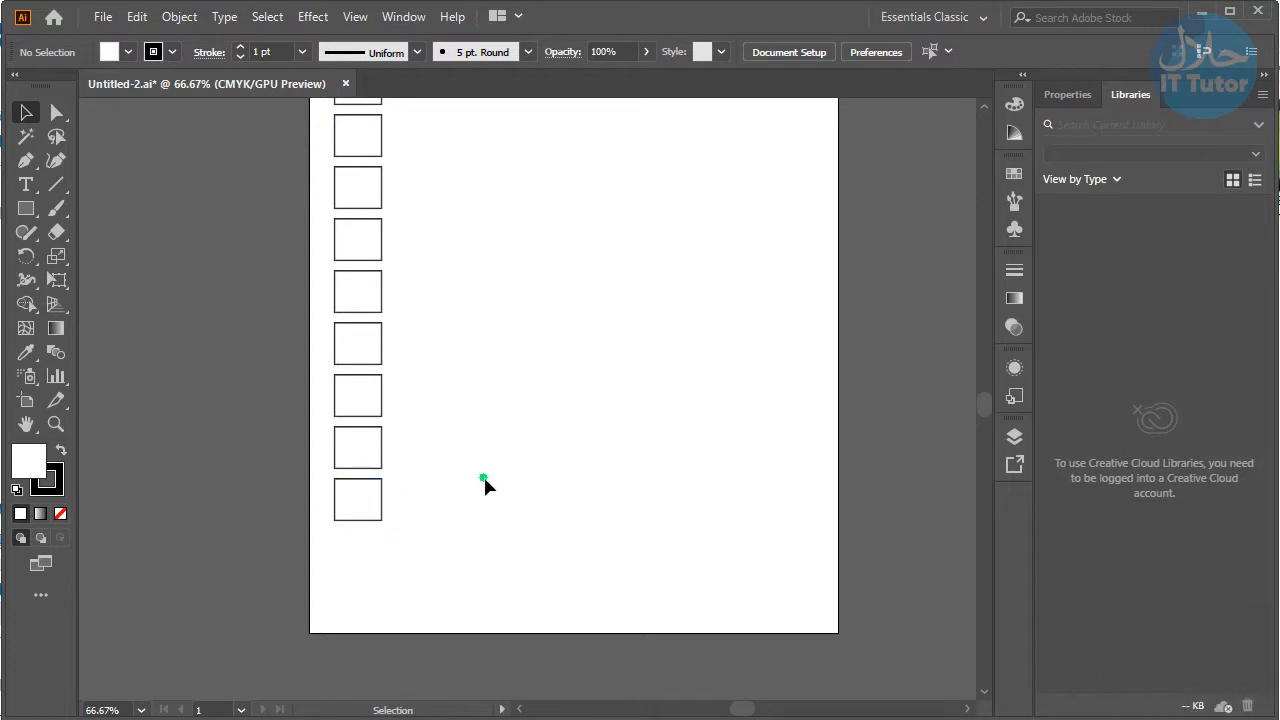
key("ctrl+d")
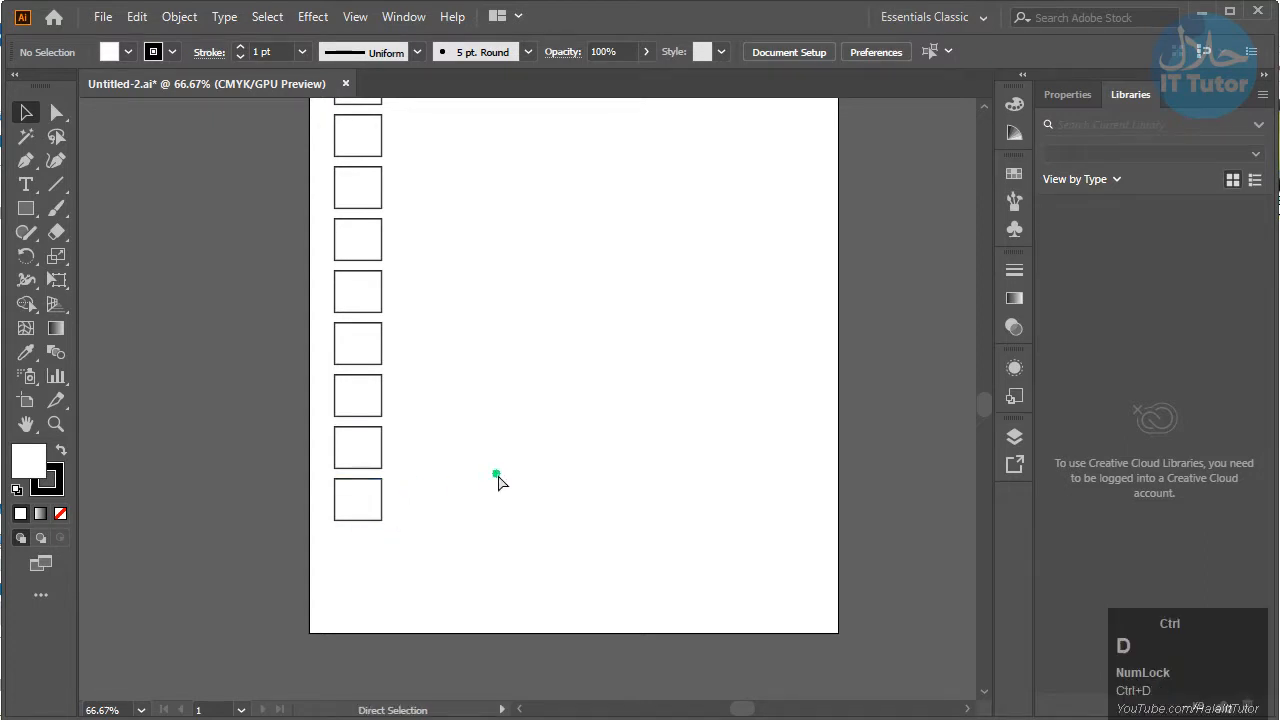
left_click(363, 514)
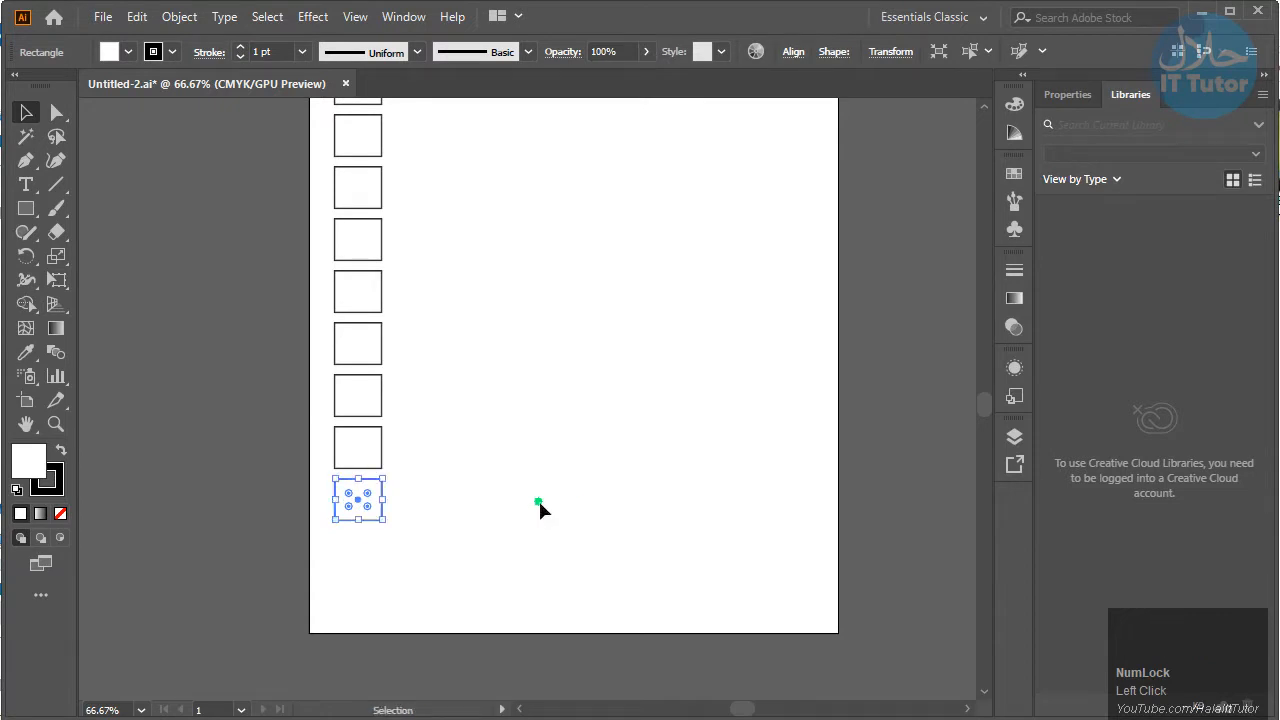
left_click(539, 501)
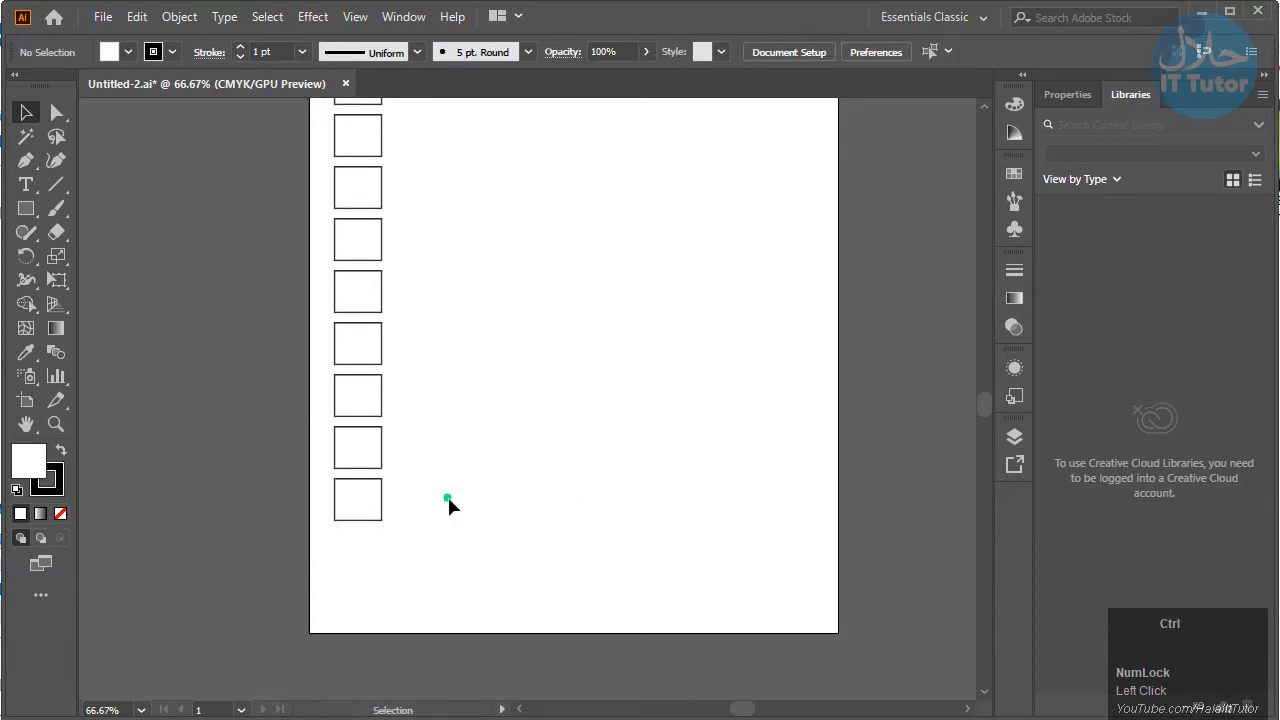
Select the lowest rectangle and repeat the duplication once to add another rectangle at the bottom of the column
left_click(369, 510)
key("ctrl+d")
left_click(617, 508)
key("space")
left_click_drag(611, 503, 608, 407)
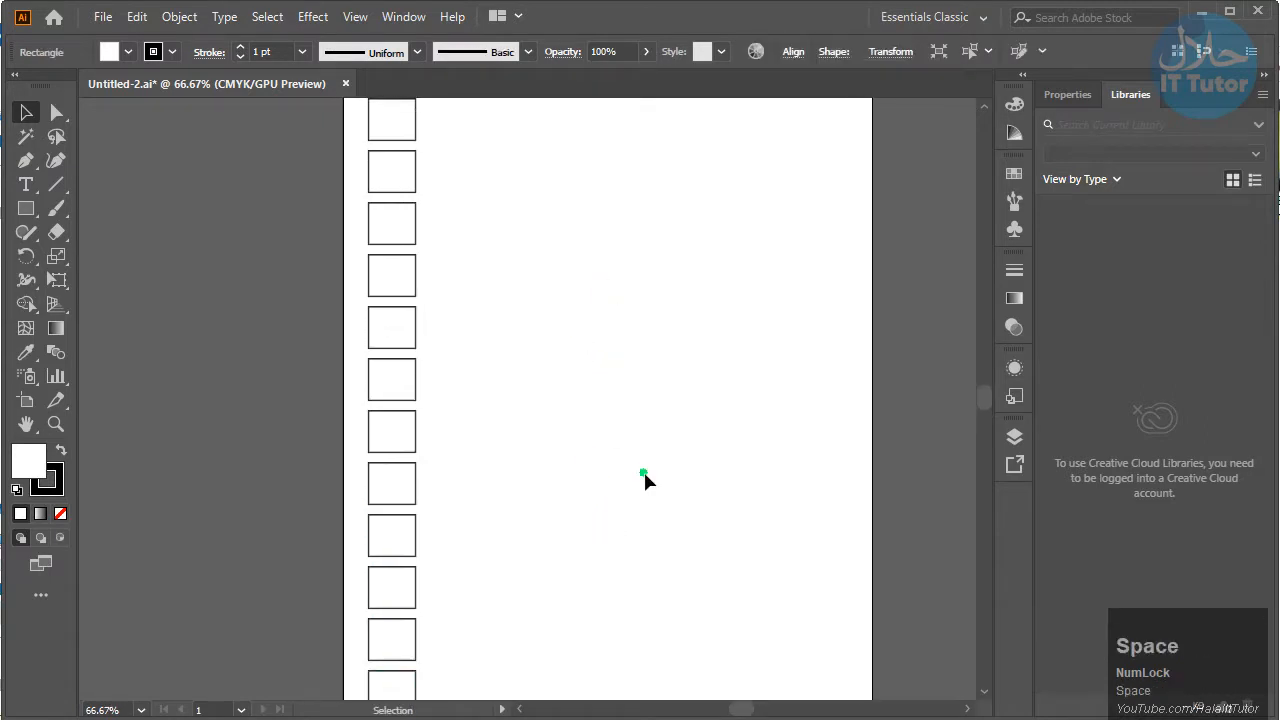
key("space")
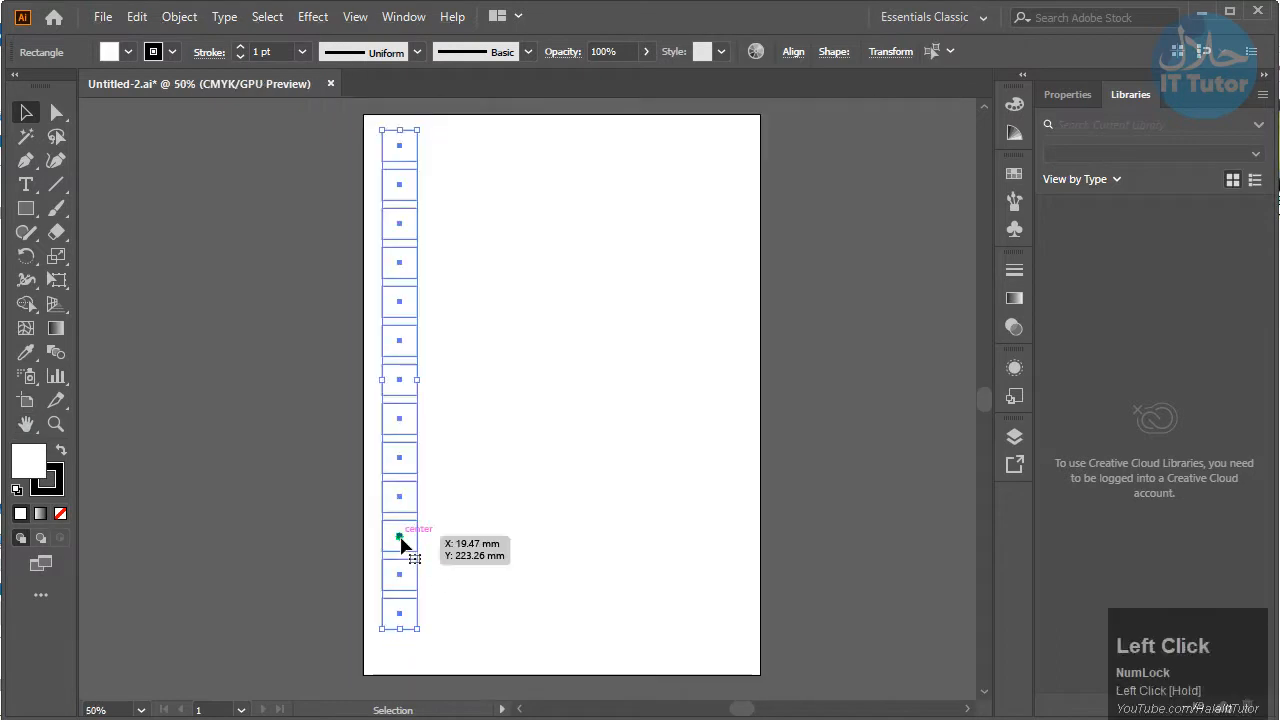
Shift the rectangle column slightly down, duplicate it to the right, and repeat the duplication seven times to make nine columns
left_click_drag(398, 545, 453, 555)
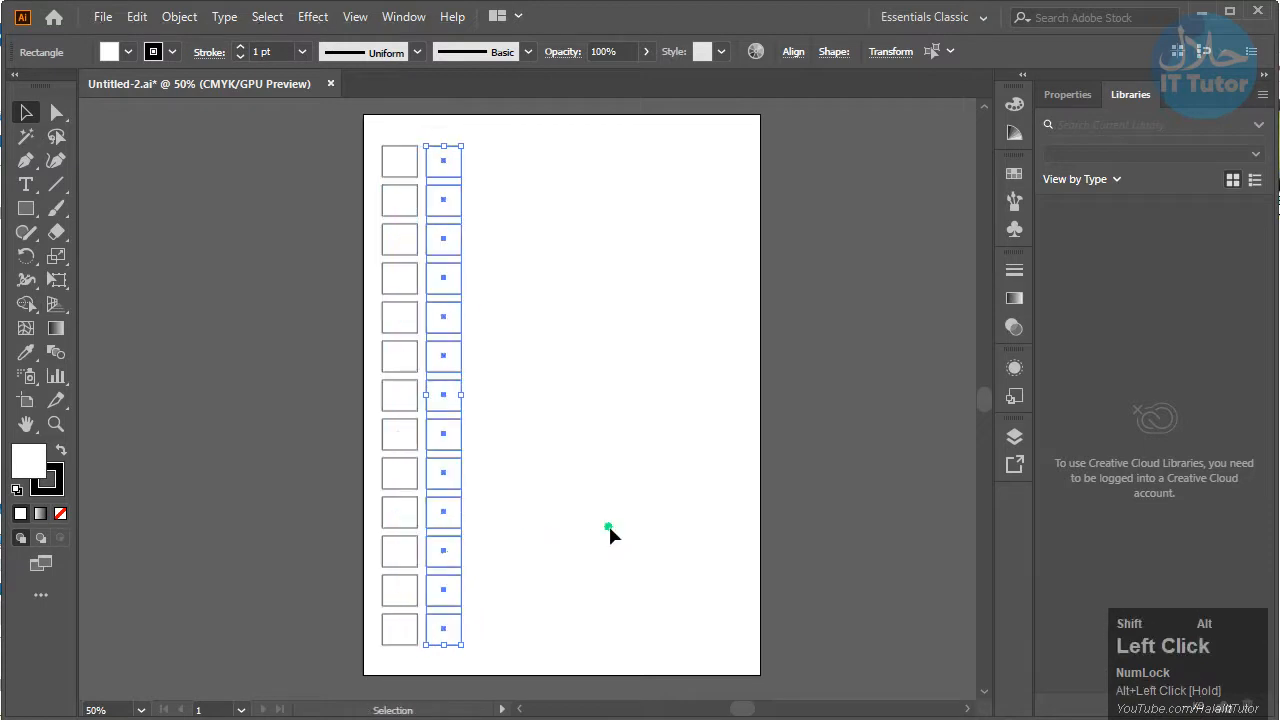
key("ctrl+d")
key("ctrl+d")
key("ctrl+d")
key("ctrl+d")
key("ctrl+d")
key("ctrl+d")
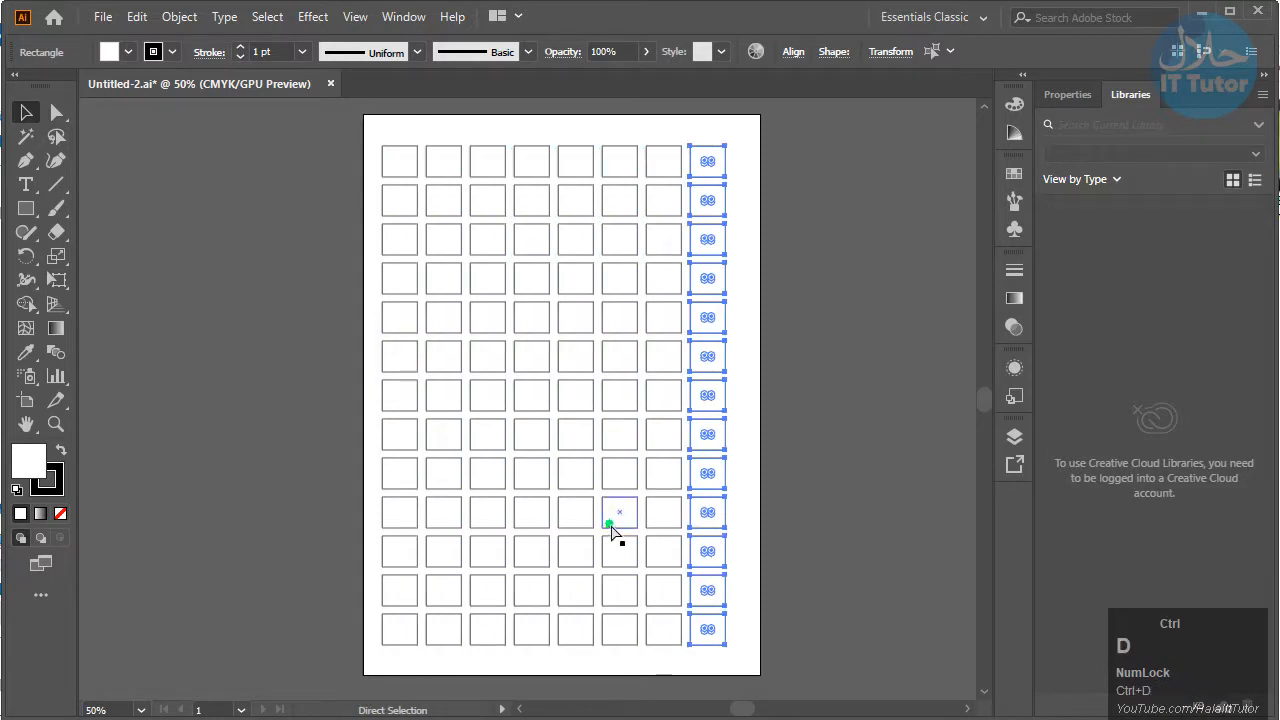
key("ctrl+d")
left_click(877, 390)
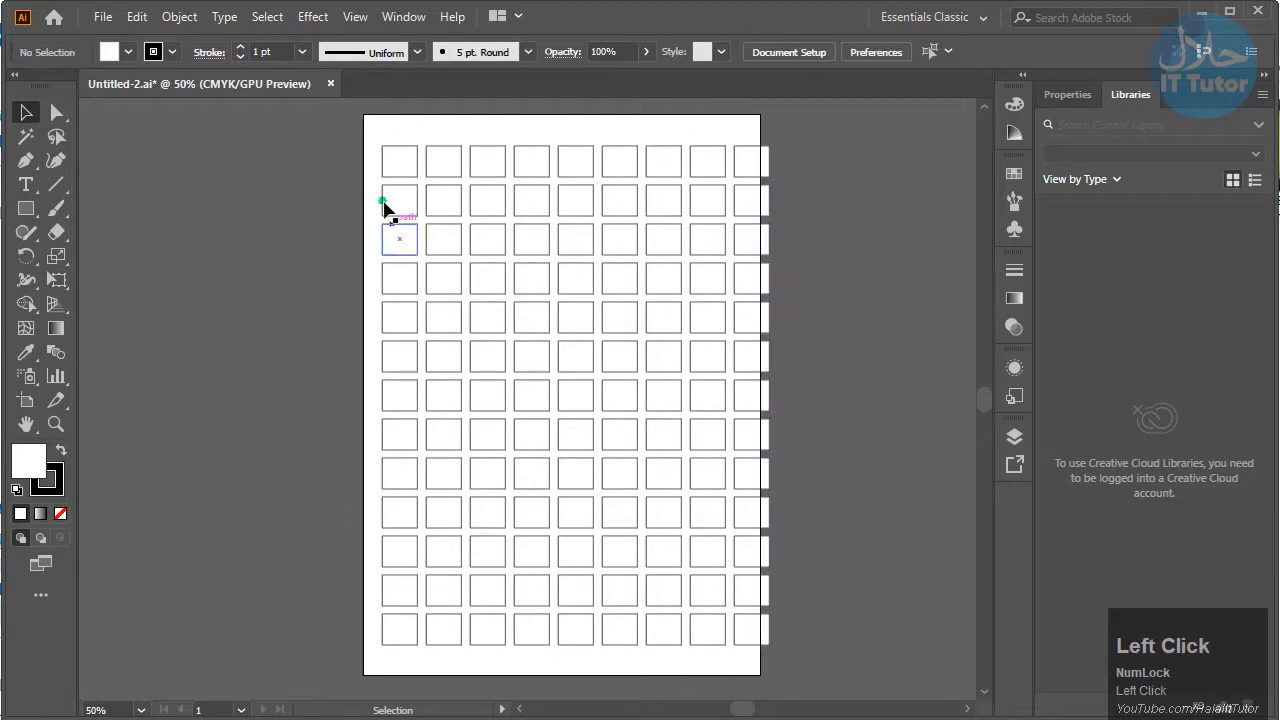
Select all the rectangles, scale the grid down slightly and reposition it so every column fits within the page width
left_click_drag(374, 124, 795, 615)
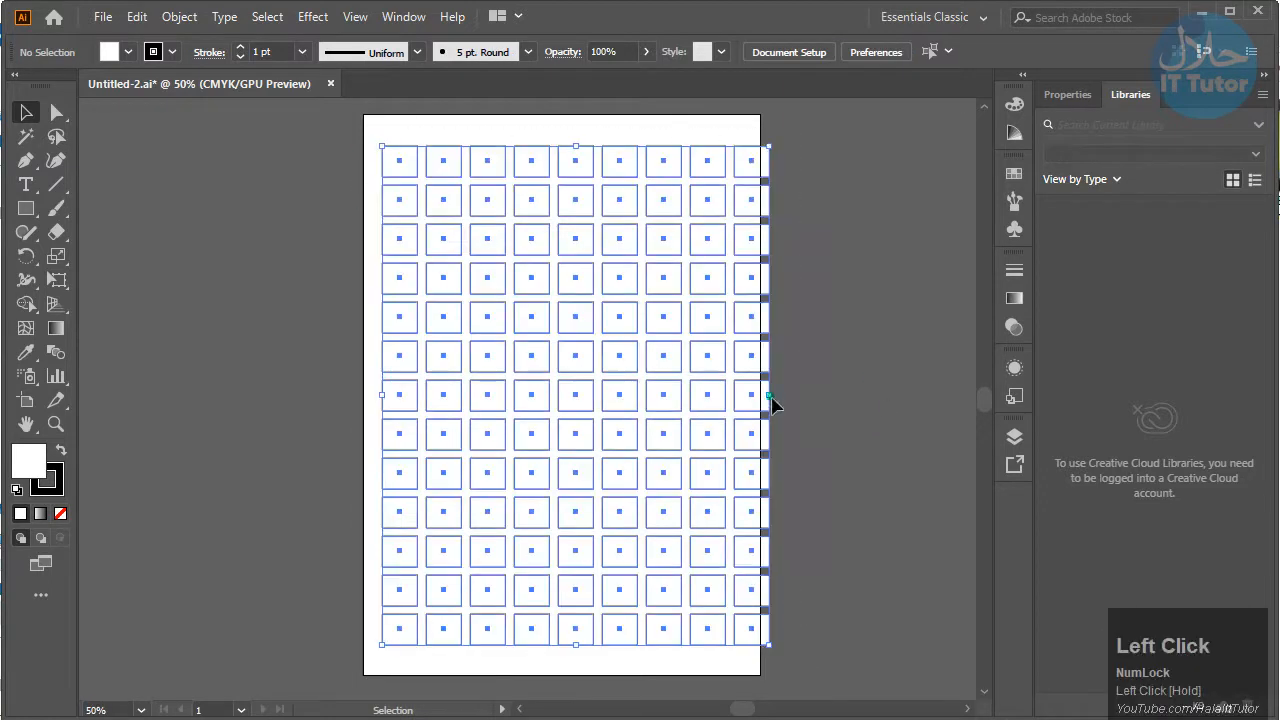
left_click_drag(770, 146, 764, 153)
left_click_drag(701, 243, 687, 242)
left_click_drag(814, 254, 829, 277)
left_click(818, 254)
key("space")
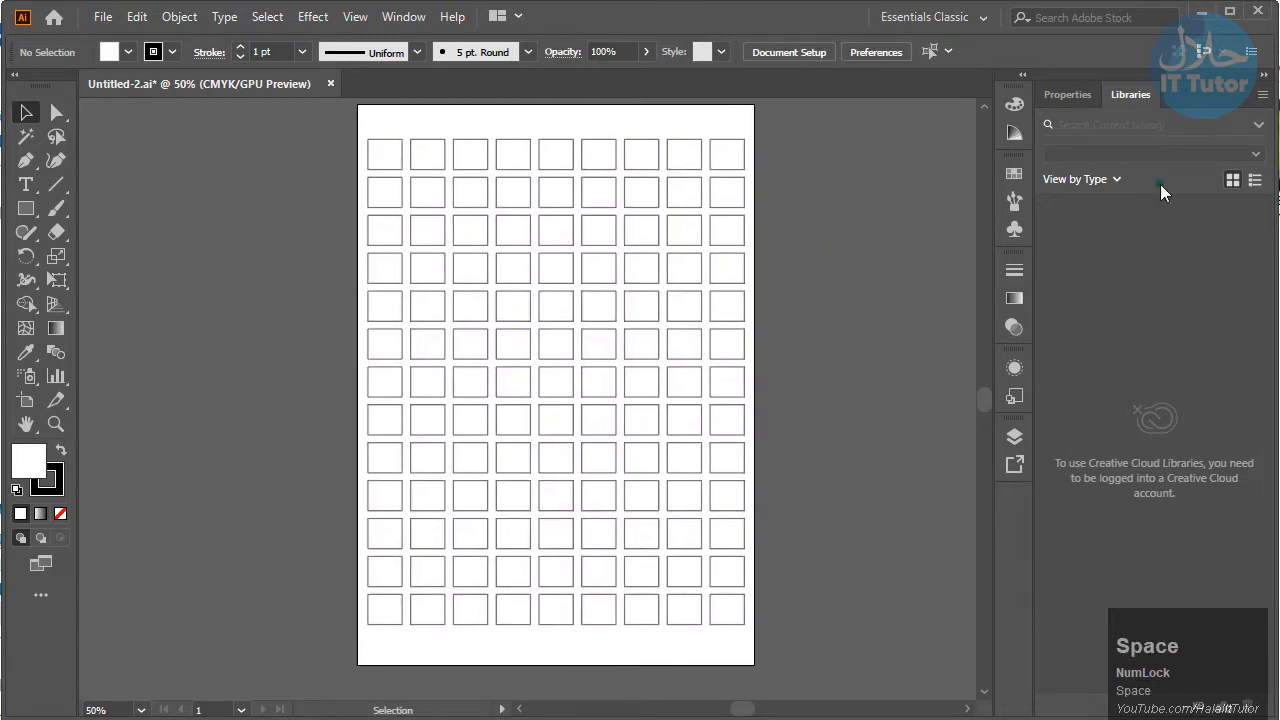
left_click_drag(320, 112, 752, 560)
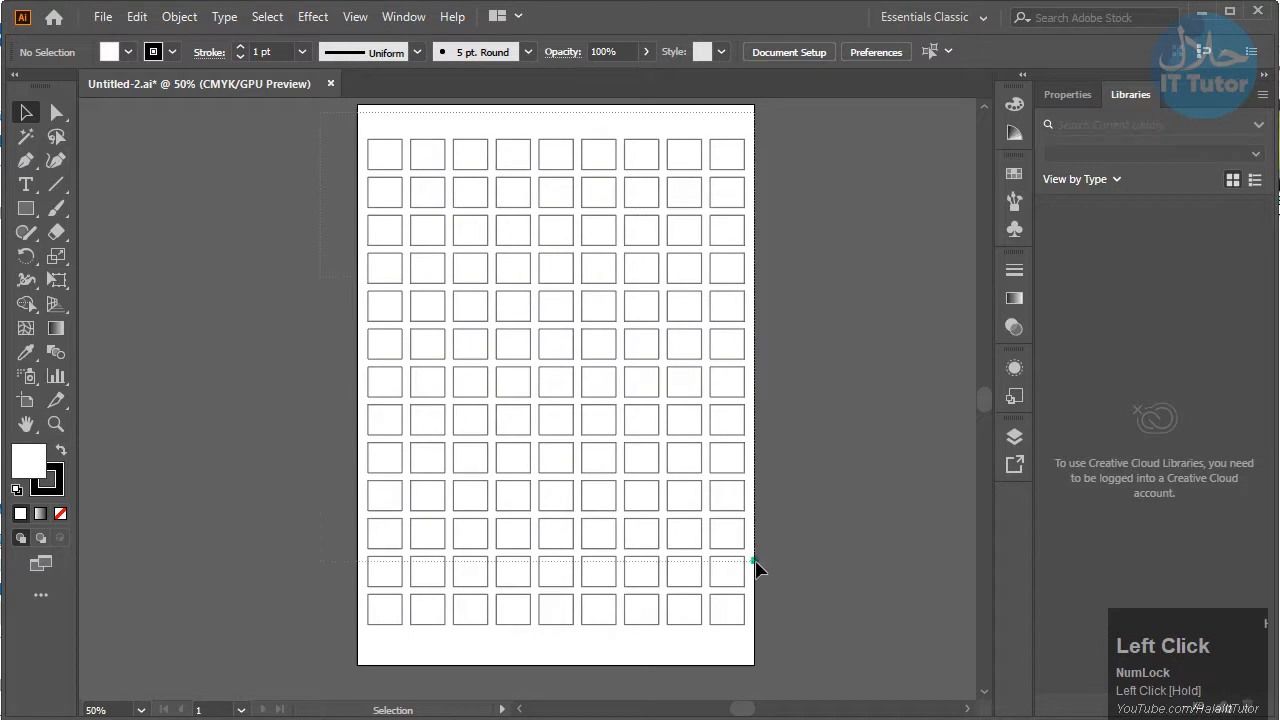
left_click_drag(770, 640, 849, 600)
left_click(847, 598)
key("ctrl+a")
left_click(832, 301)
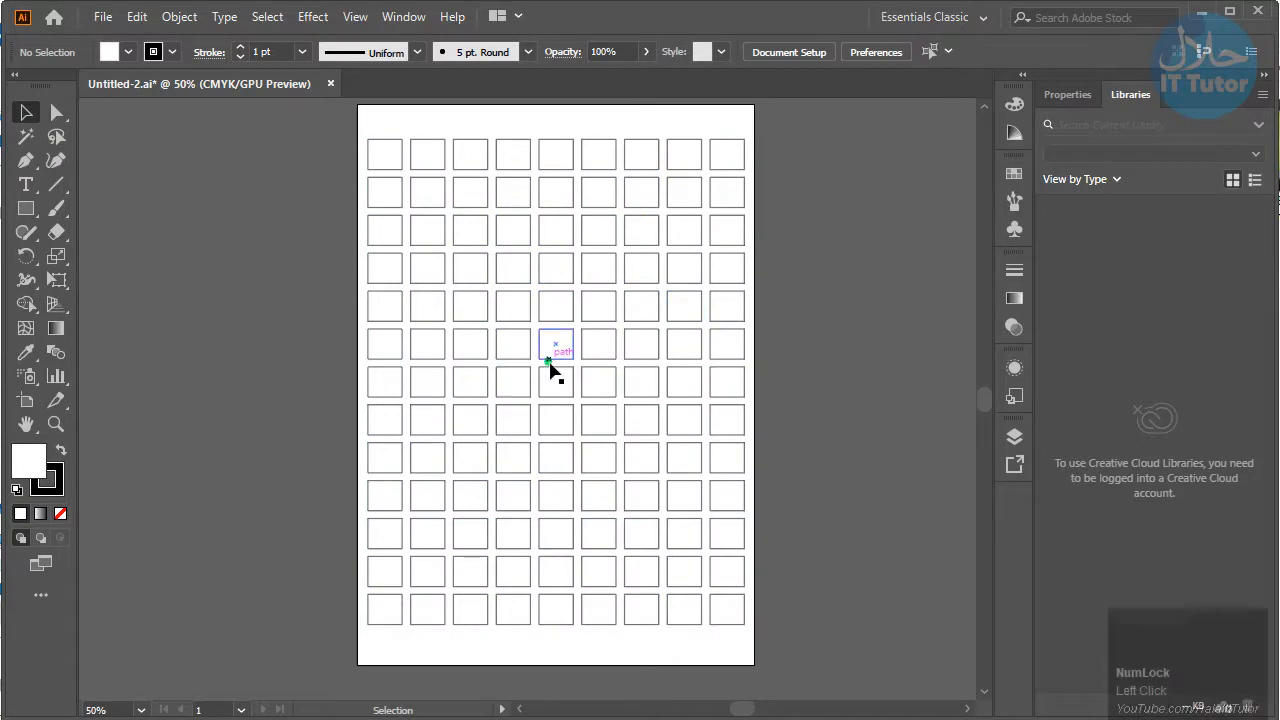
Examine the rectangle grid up close from the top rows to the bottom, checking the spacing between the copies
key("z")
left_click_drag(540, 343, 690, 452)
left_click_drag(577, 328, 619, 361)
scroll(618, 360, "up", 4)
scroll(618, 360, "down", 4)
scroll(618, 360, "up", 2)
scroll(618, 360, "down", 2)
scroll(618, 360, "down", 1)
scroll(618, 360, "up", 1)
key("space")
left_click_drag(660, 235, 576, 328)
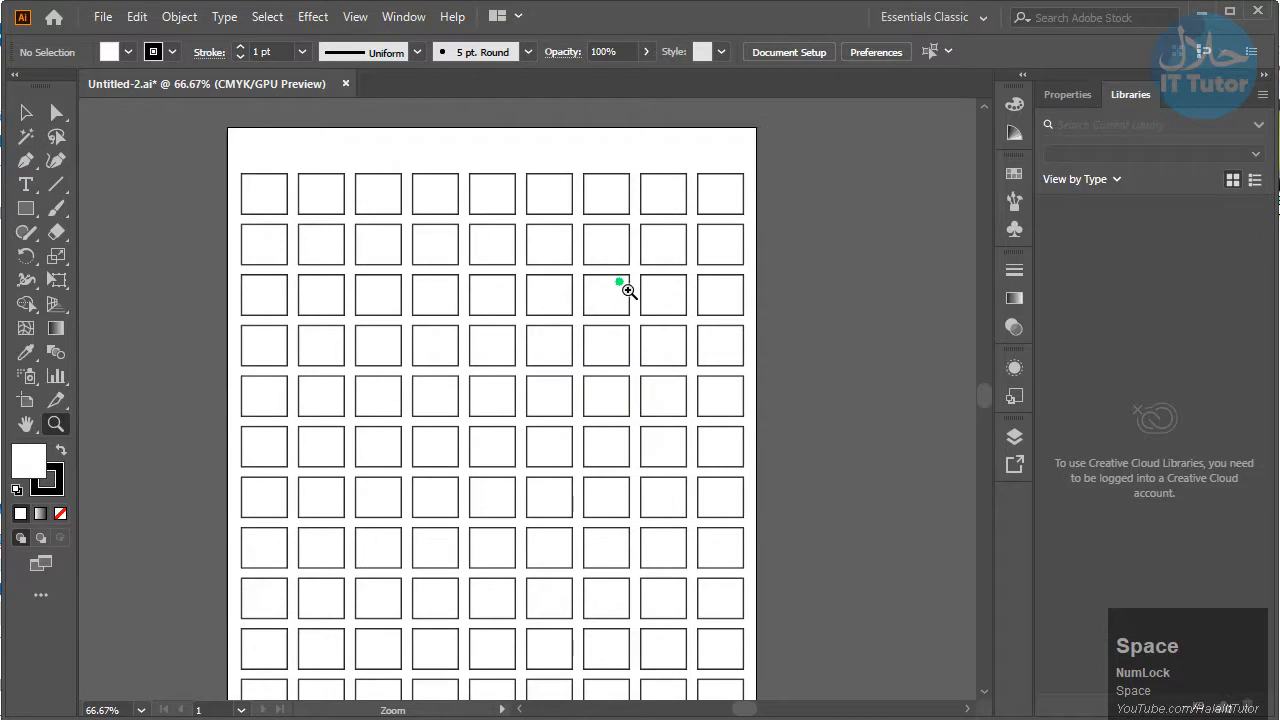
key("v")
left_click_drag(514, 294, 500, 196)
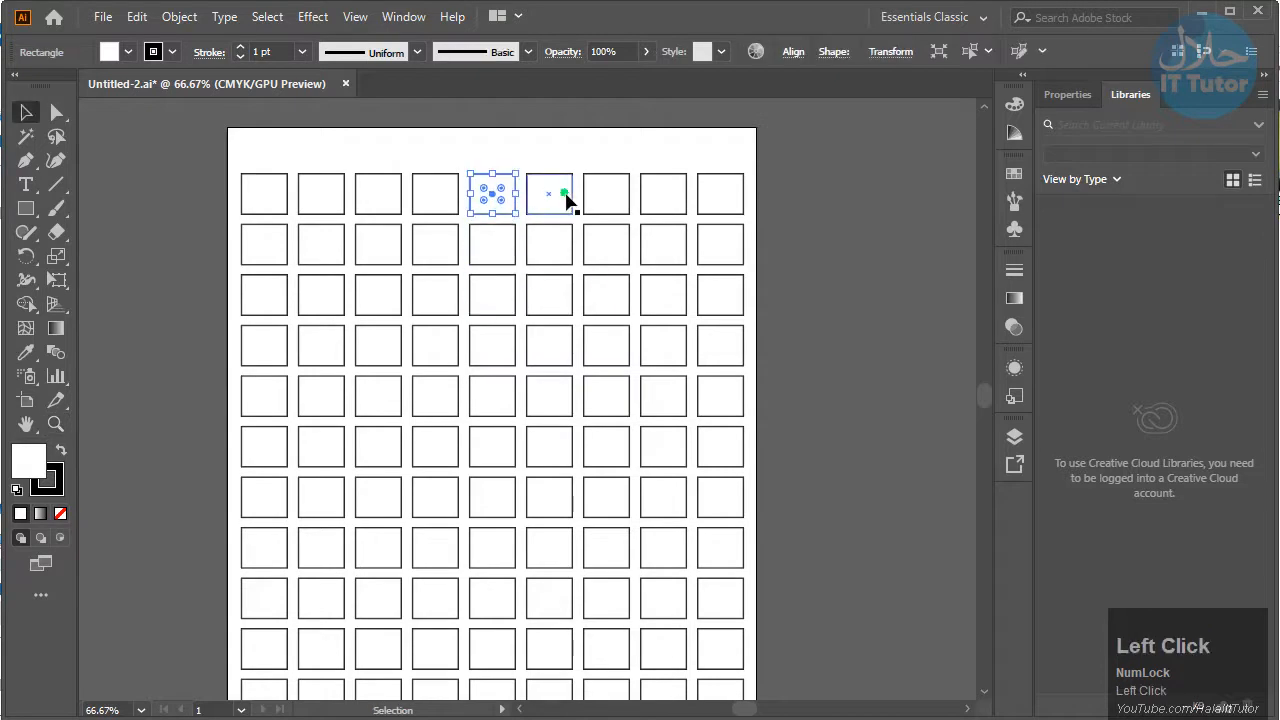
left_click(814, 387)
key("space")
left_click_drag(744, 513, 797, 435)
key("space")
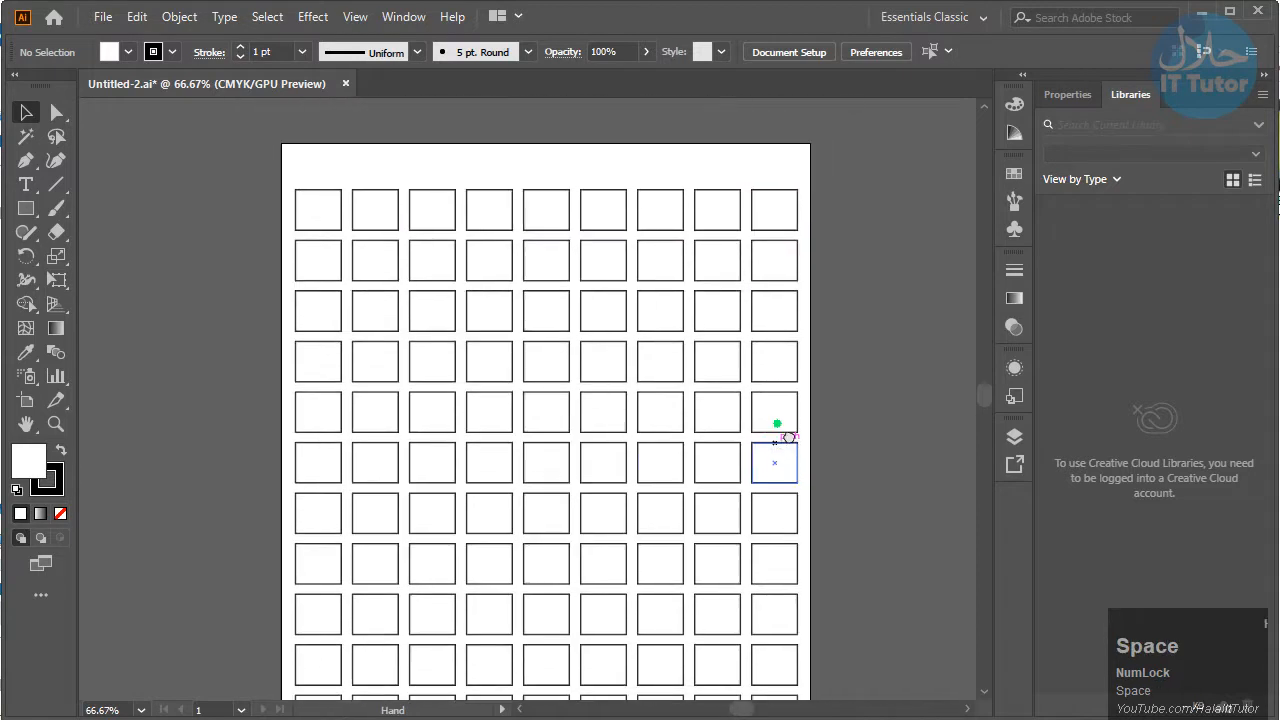
left_click_drag(860, 377, 829, 229)
left_click_drag(780, 375, 780, 277)
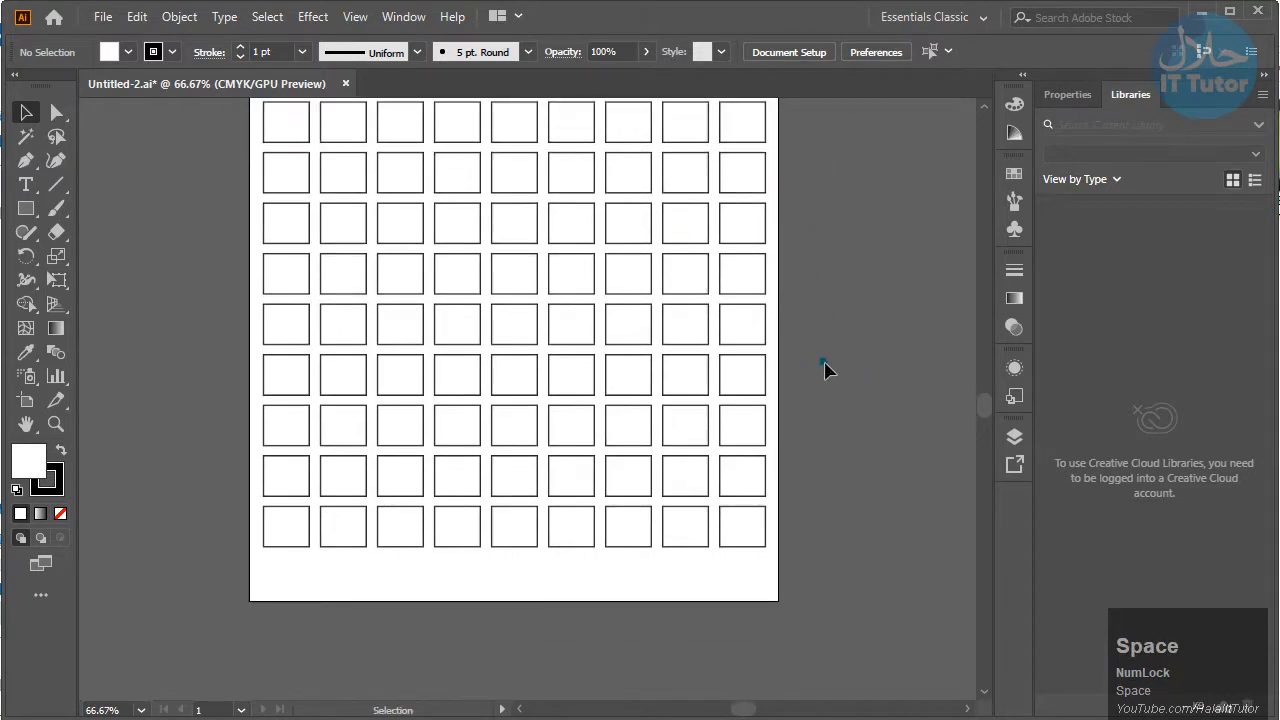
scroll(790, 350, "down", 1)
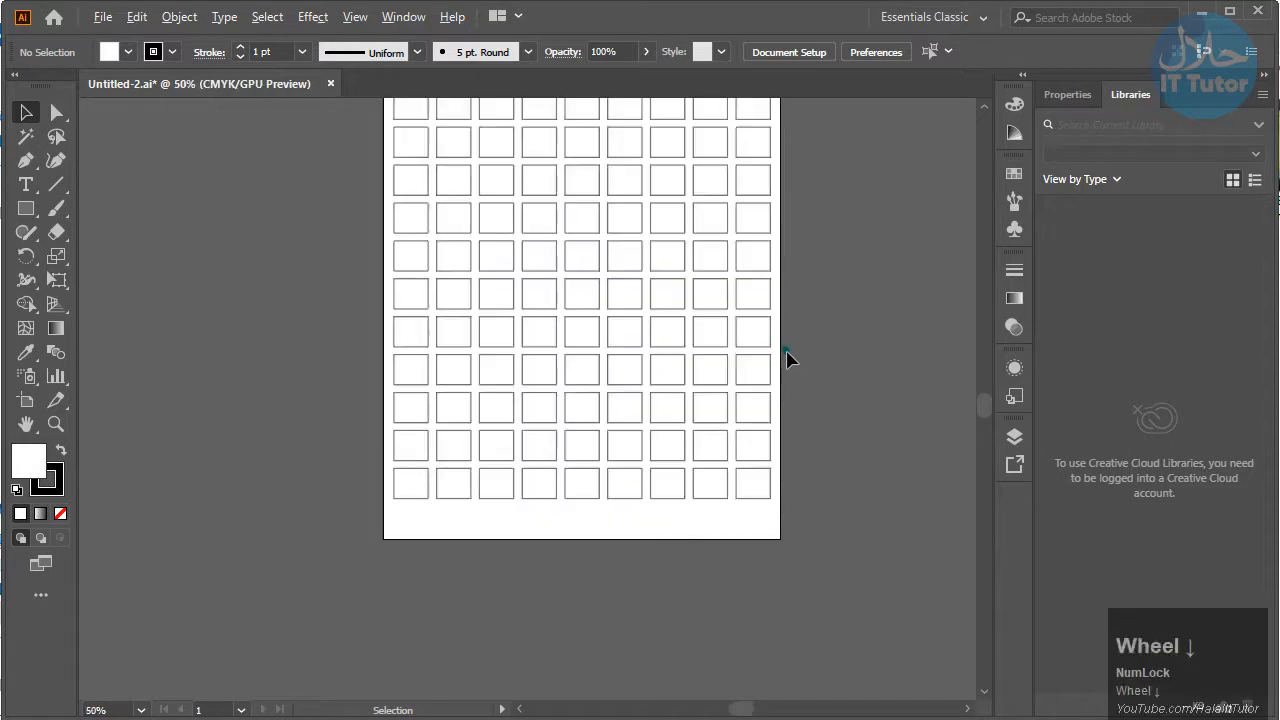
left_click_drag(849, 274, 828, 398)
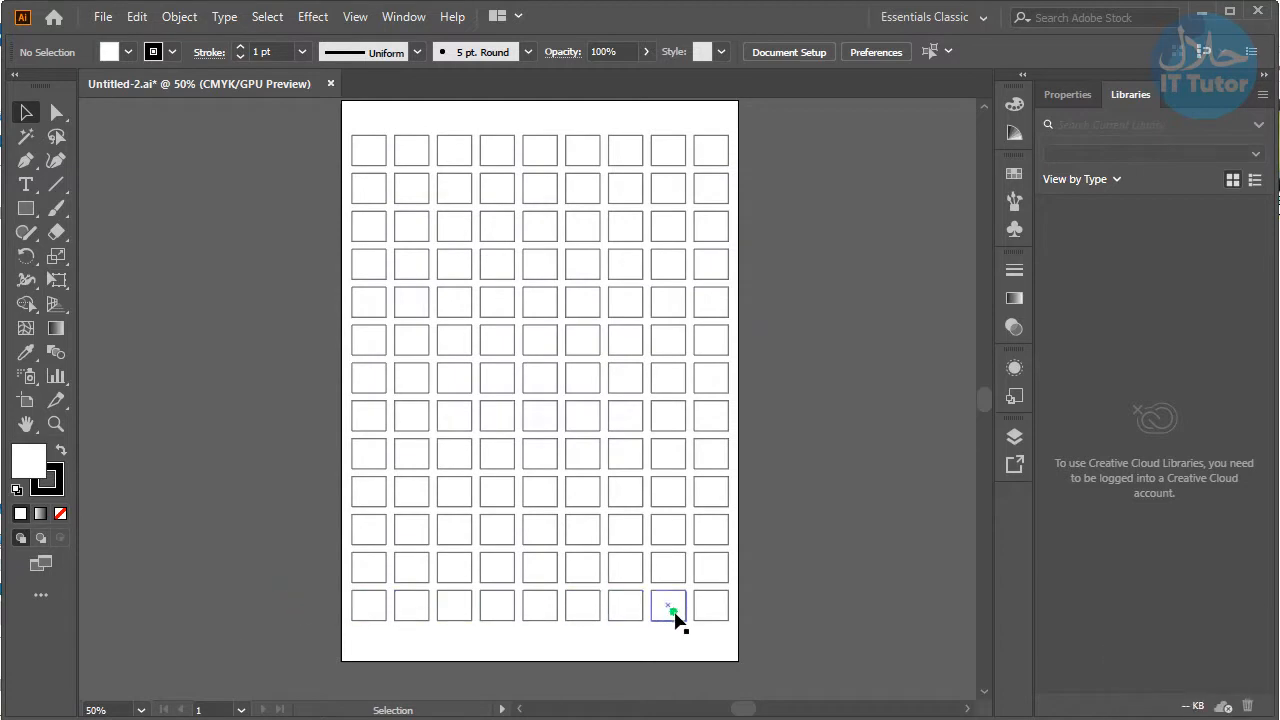
Try to select the bottom row and the third row from the bottom together
left_click_drag(320, 606, 368, 611)
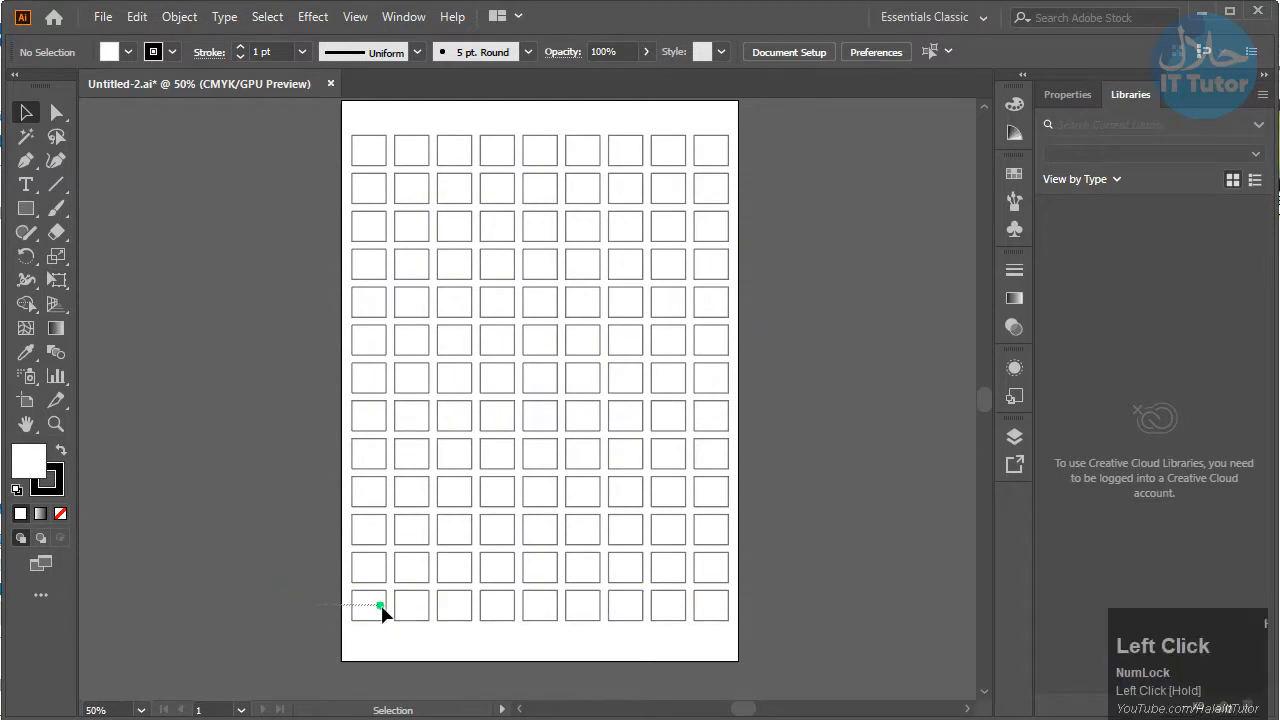
left_click_drag(752, 620, 766, 617)
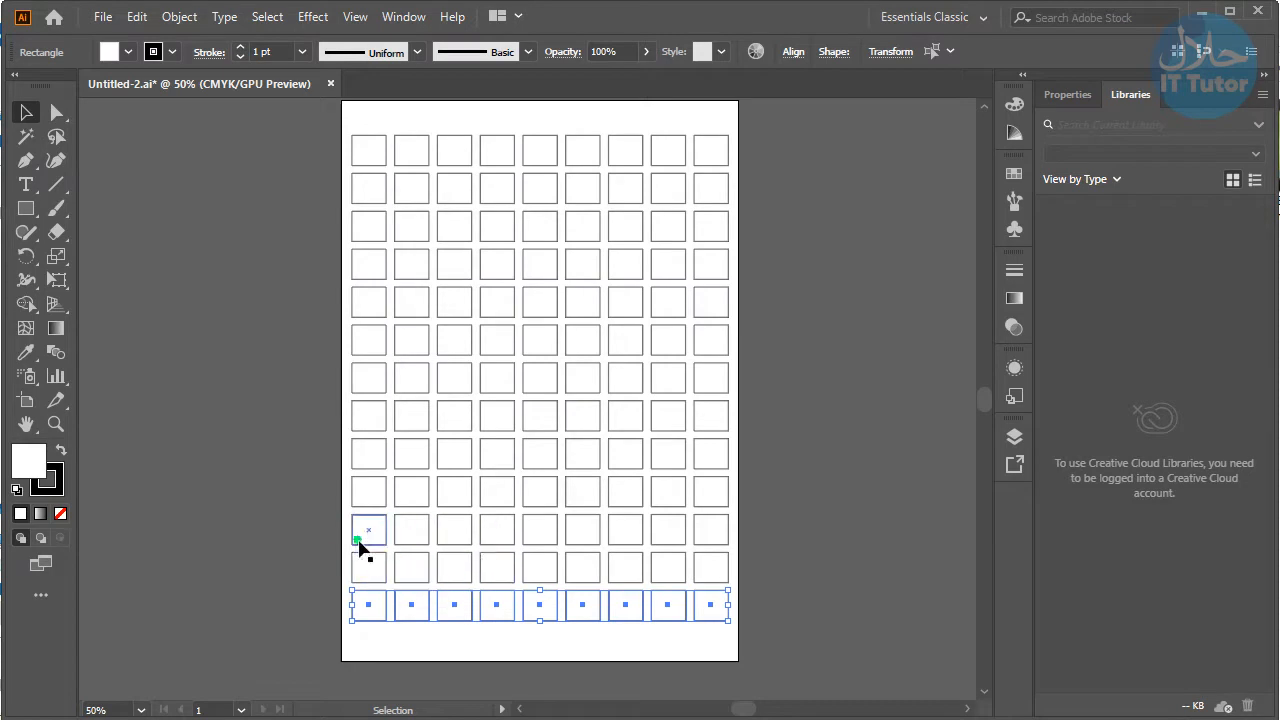
left_click_drag(302, 527, 765, 541)
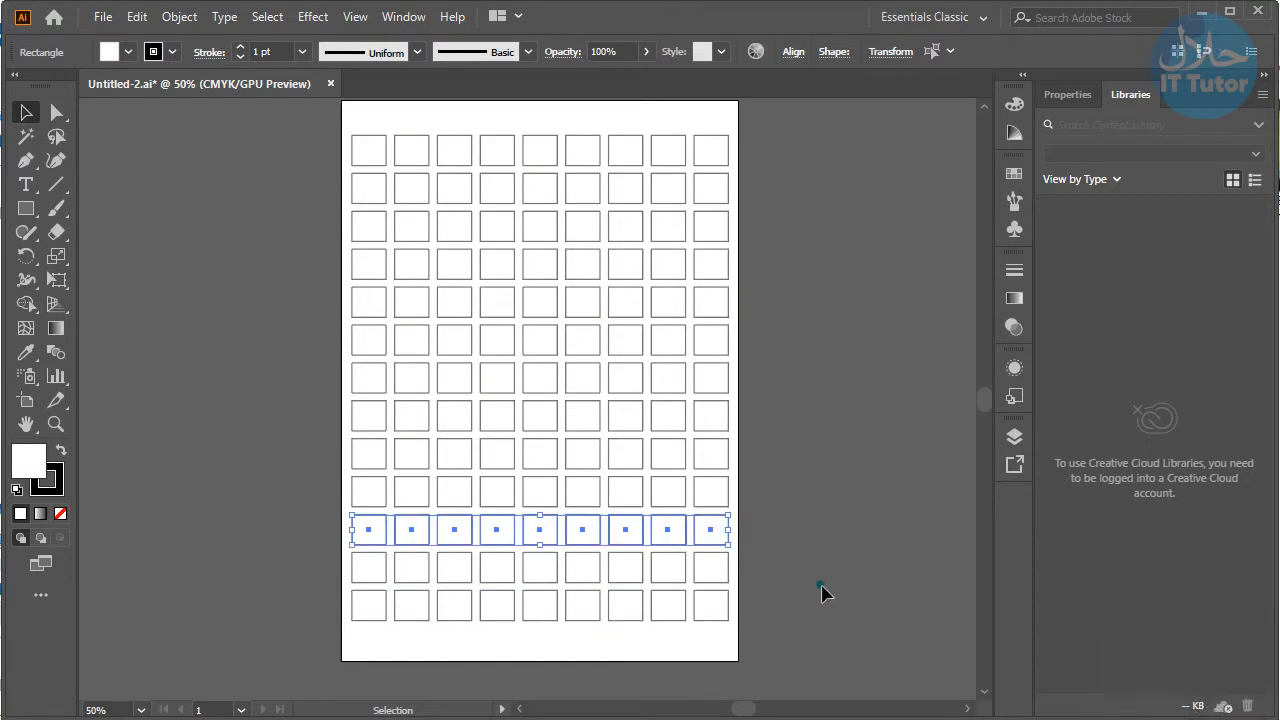
left_click(314, 634)
left_click(317, 607)
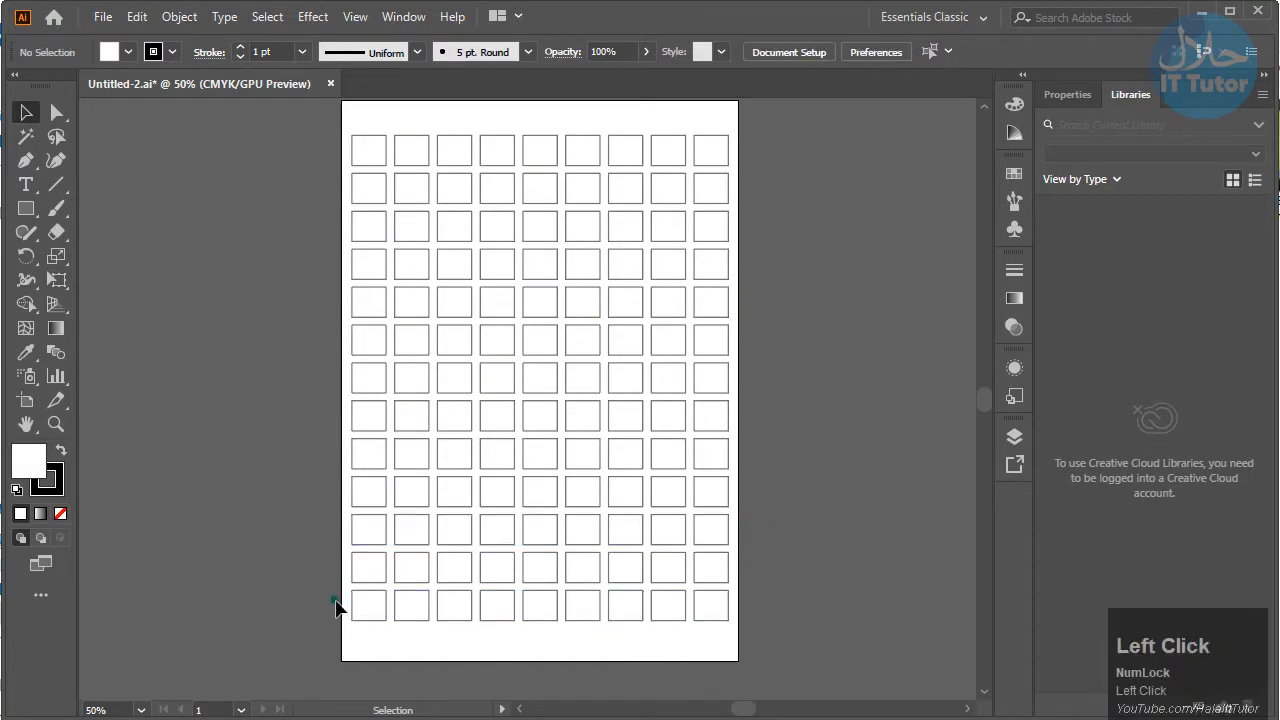
Select every other row of rectangles from the bottom row up to the top row and delete these seven rows
left_click_drag(780, 623, 778, 620)
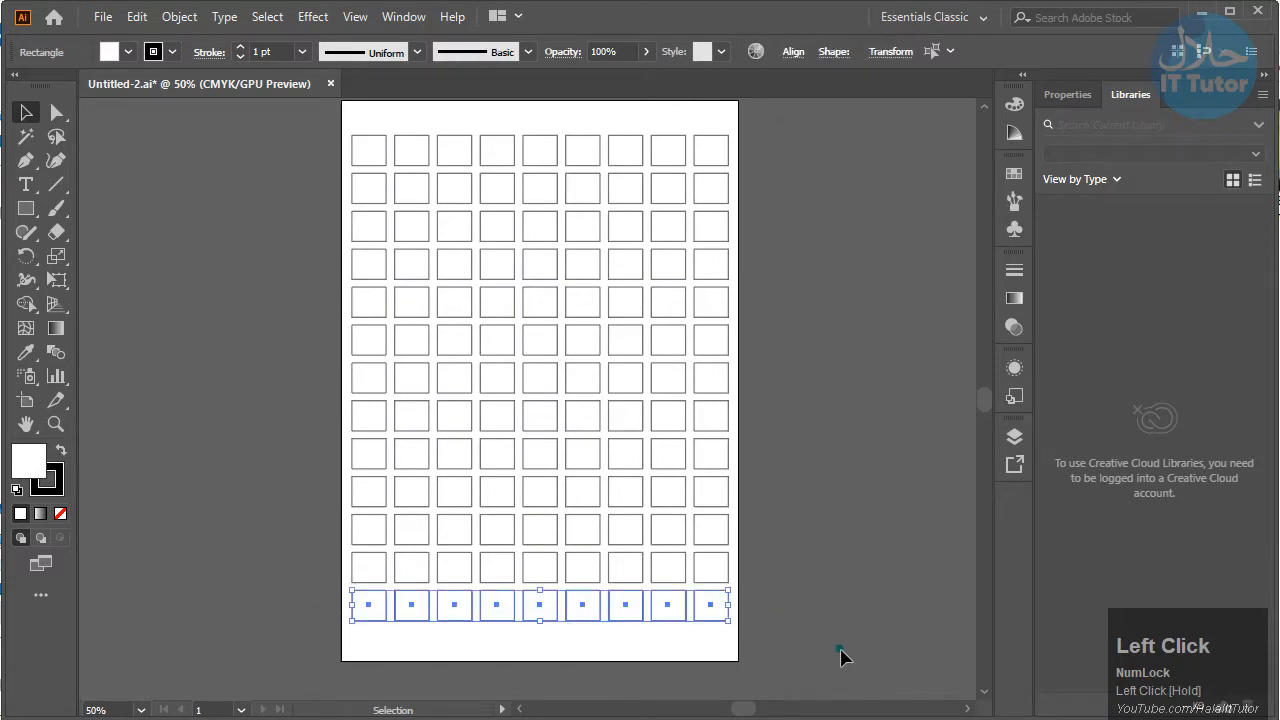
left_click_drag(325, 524, 397, 540)
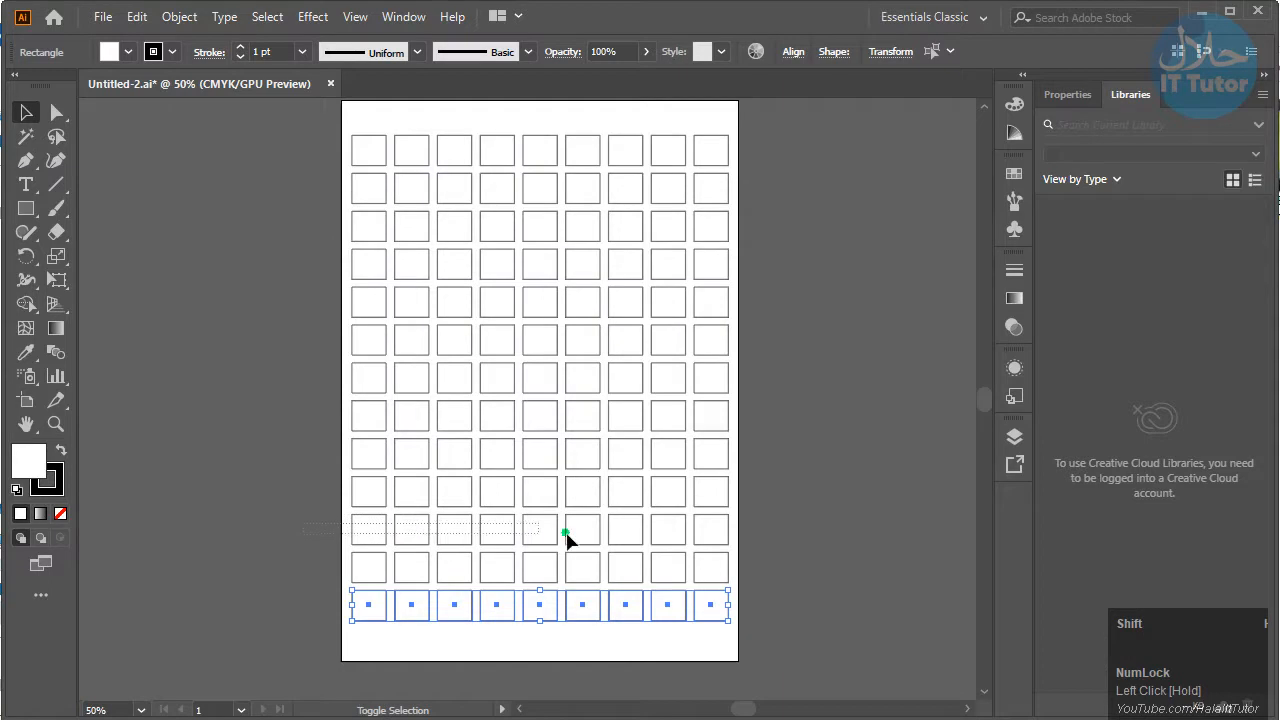
left_click_drag(797, 543, 794, 540)
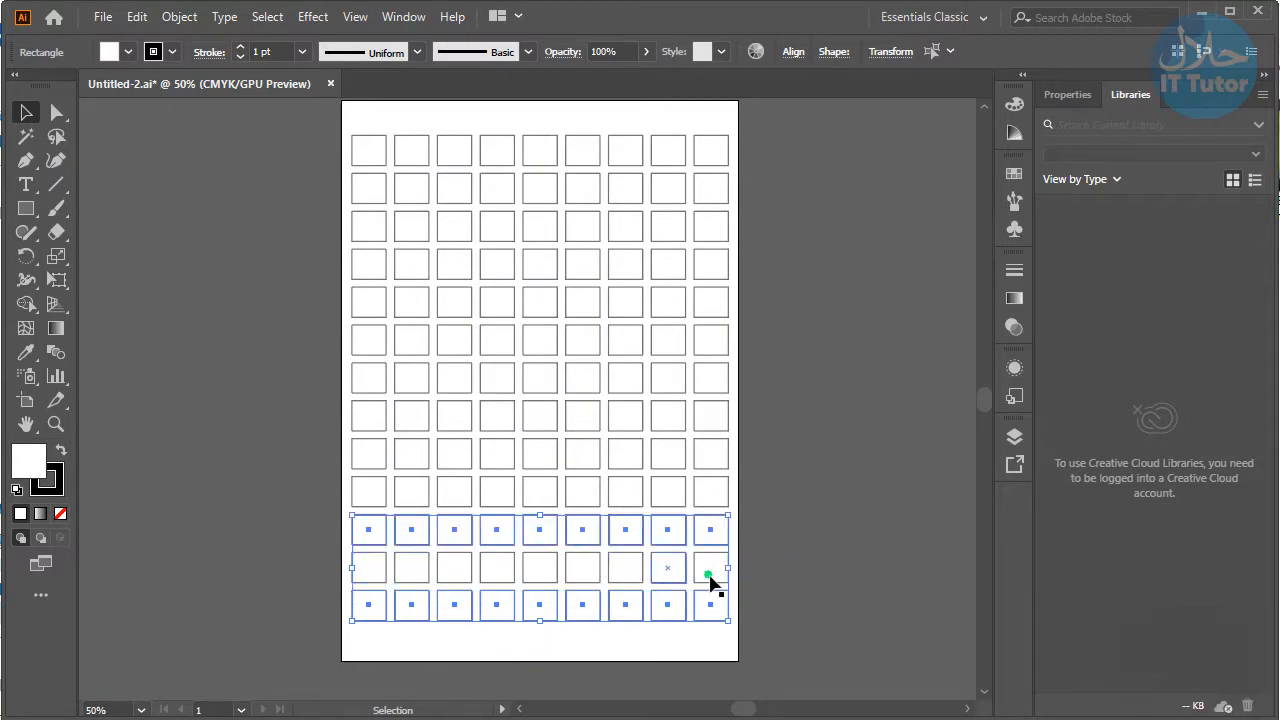
left_click_drag(290, 447, 651, 460)
left_click_drag(777, 464, 777, 466)
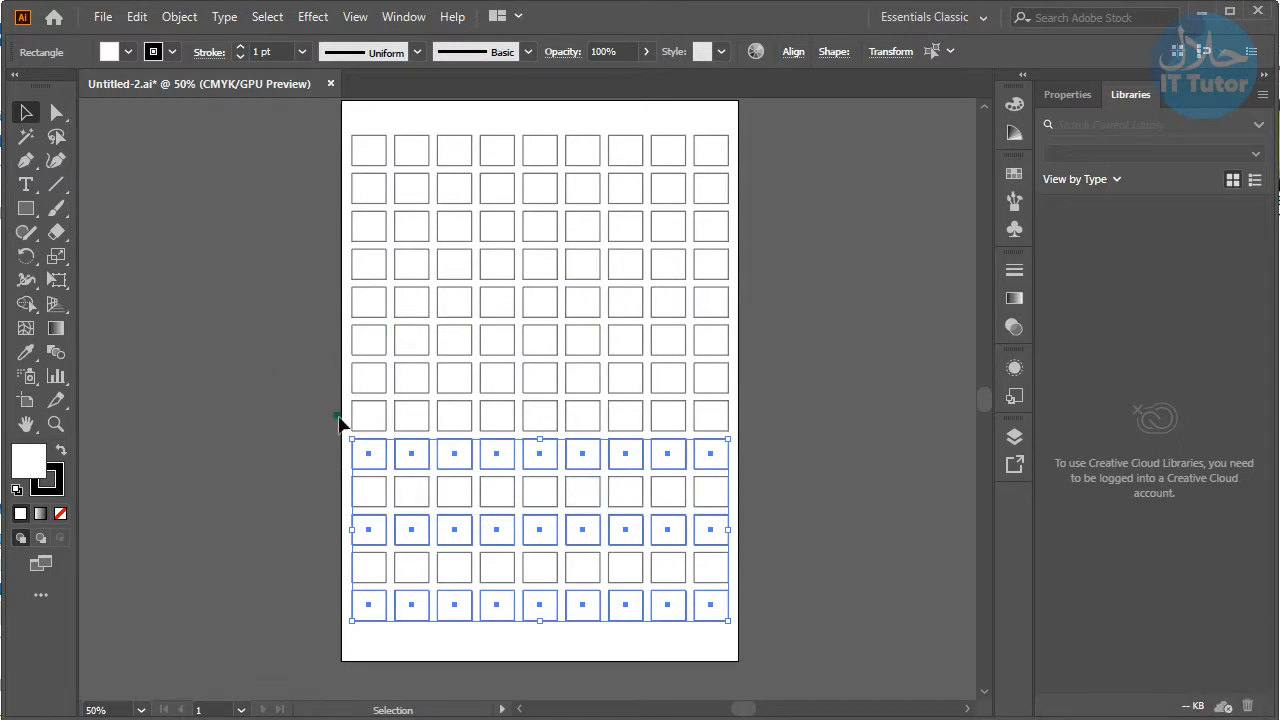
left_click_drag(280, 371, 782, 386)
left_click_drag(338, 298, 528, 305)
left_click_drag(748, 318, 731, 312)
left_click_drag(335, 243, 766, 234)
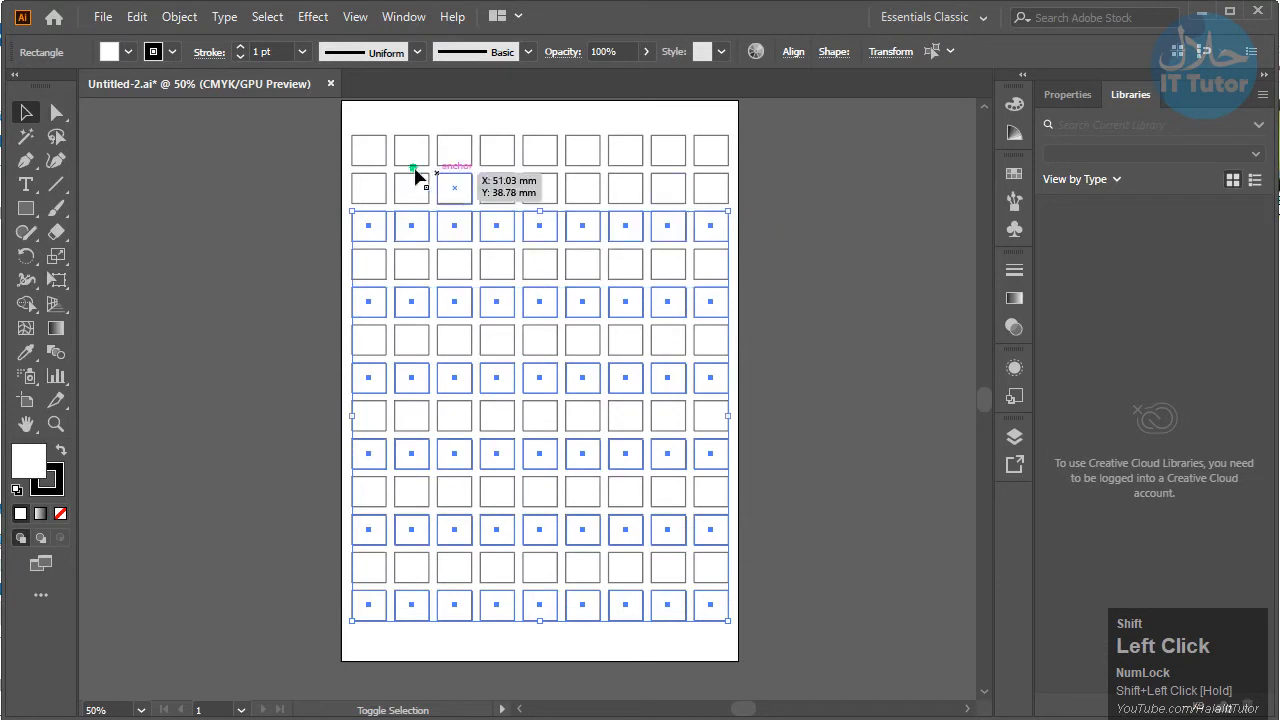
left_click_drag(774, 157, 769, 156)
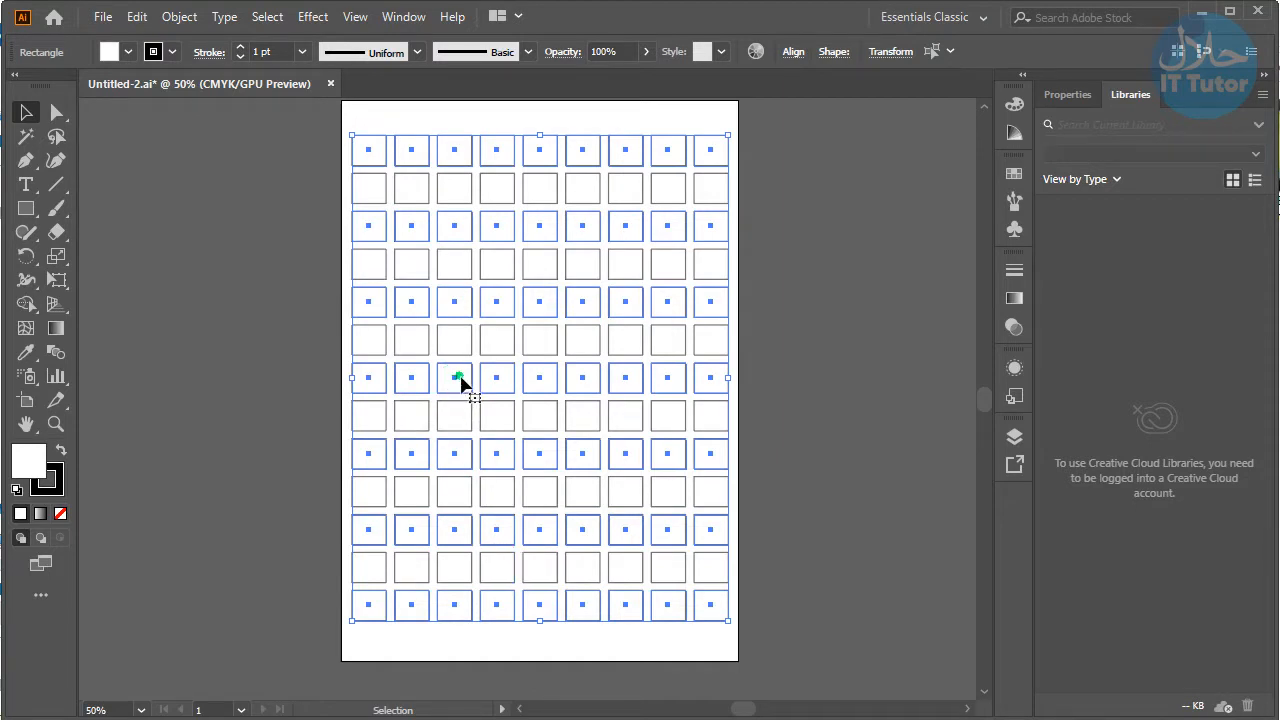
left_click_drag(457, 379, 869, 380)
key("Delete")
key("space")
left_click_drag(819, 340, 819, 342)
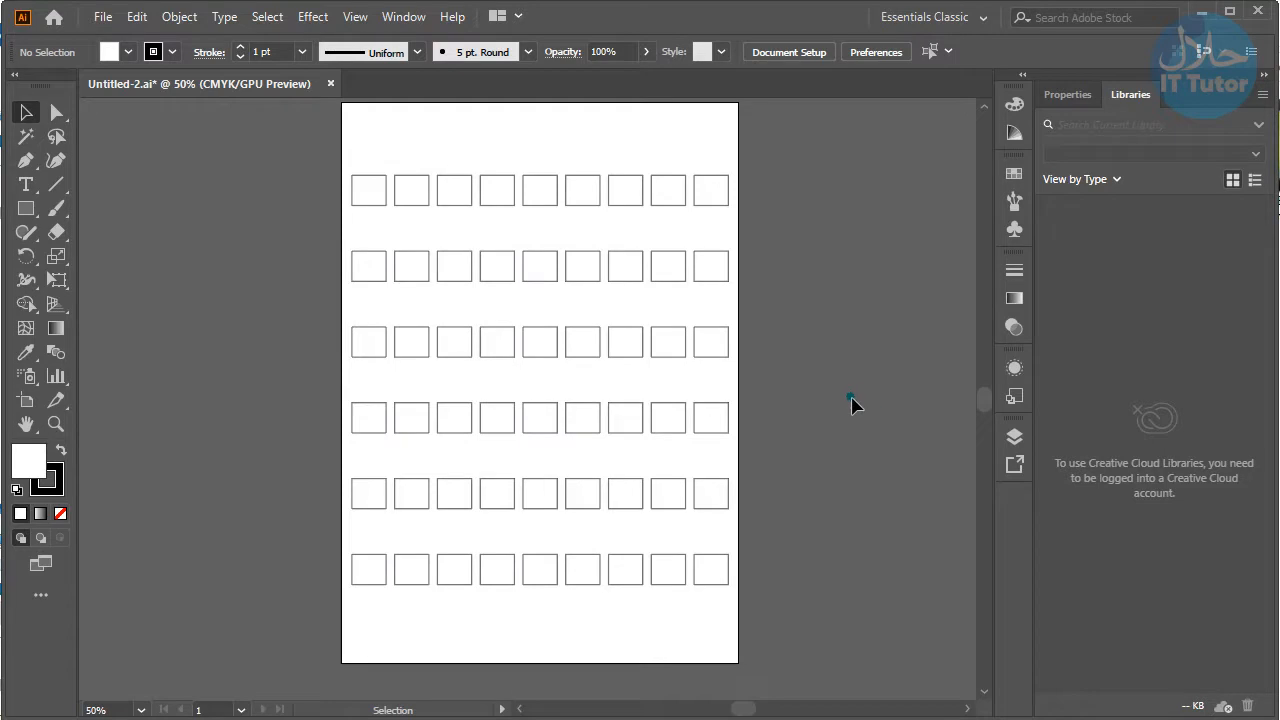
Select all the remaining rectangles and delete them to empty the page
left_click_drag(305, 144, 801, 540)
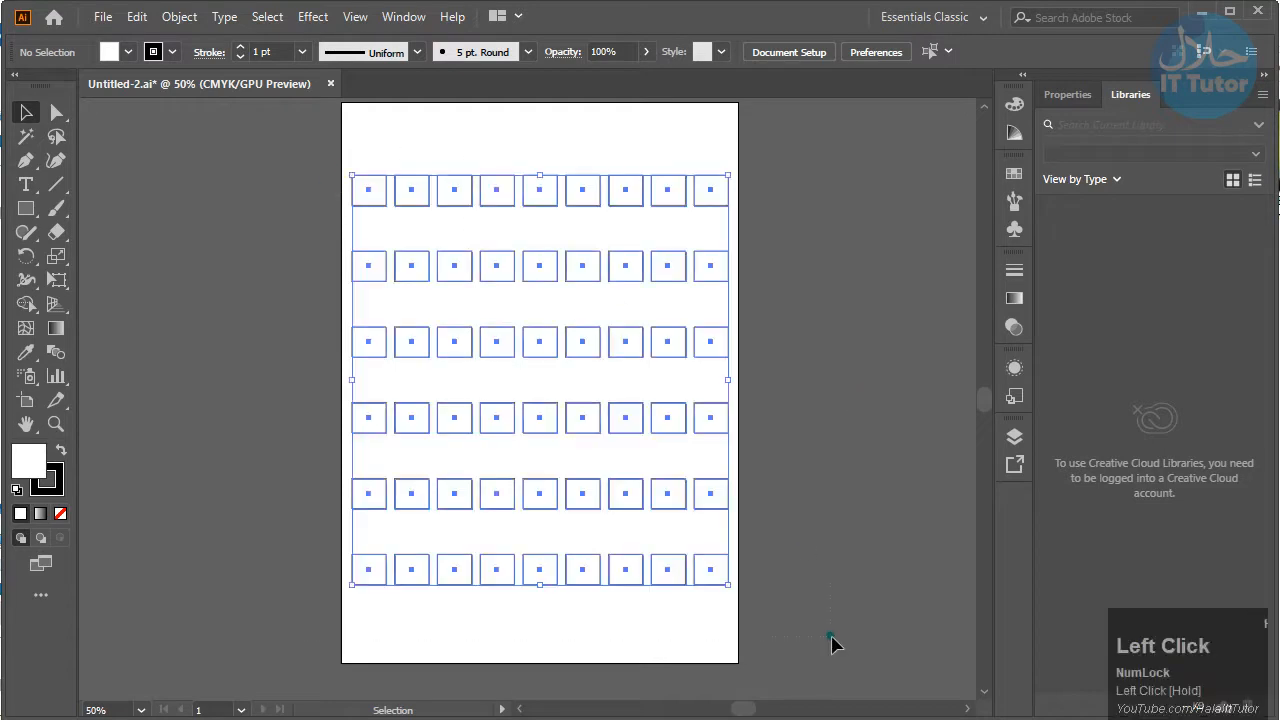
left_click_drag(831, 645, 829, 640)
key("Delete")
left_click_drag(734, 333, 720, 343)
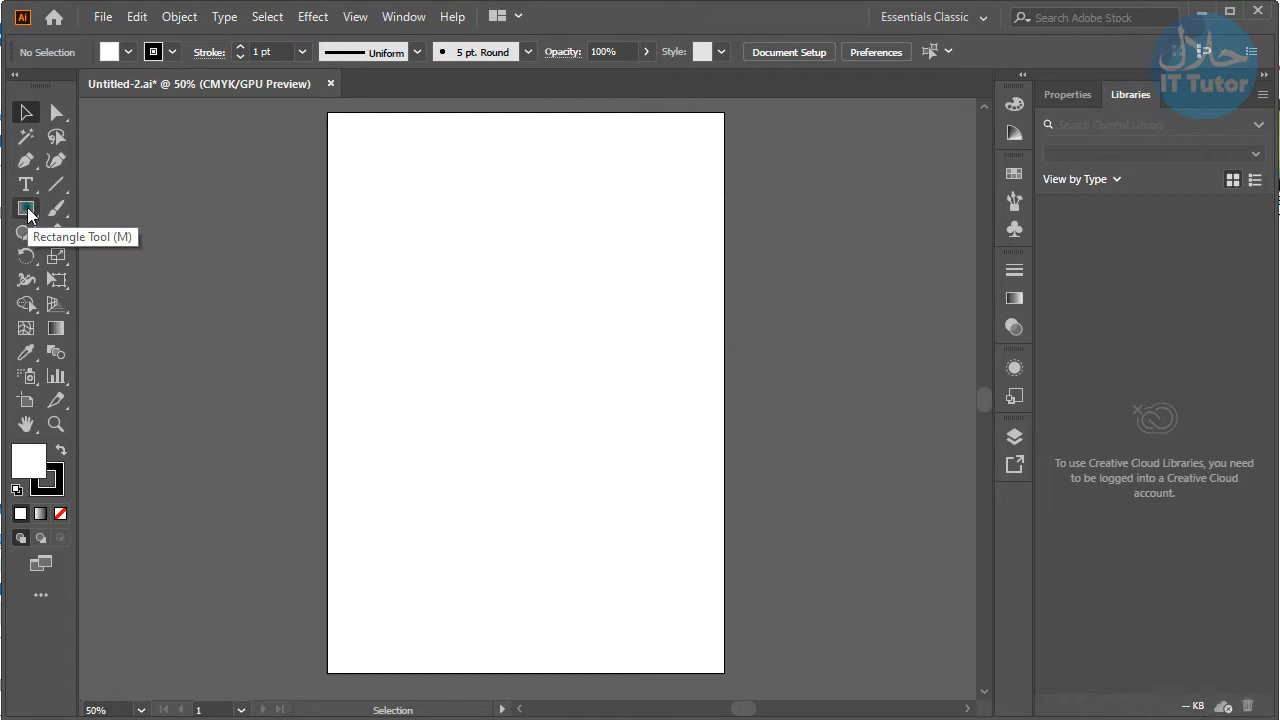
Draw a hexagon about 28 × 25 mm in the page's upper-left corner with the Polygon tool and nudge it slightly down
left_click(28, 214)
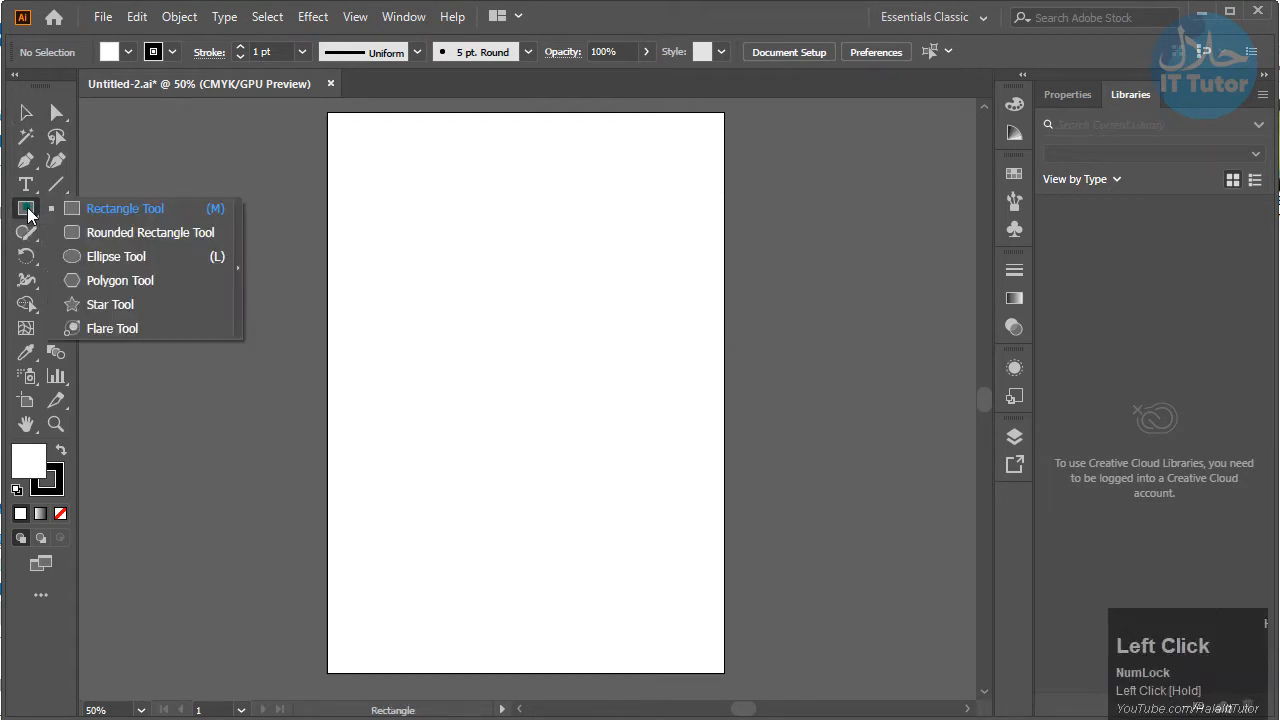
left_click_drag(28, 214, 109, 285)
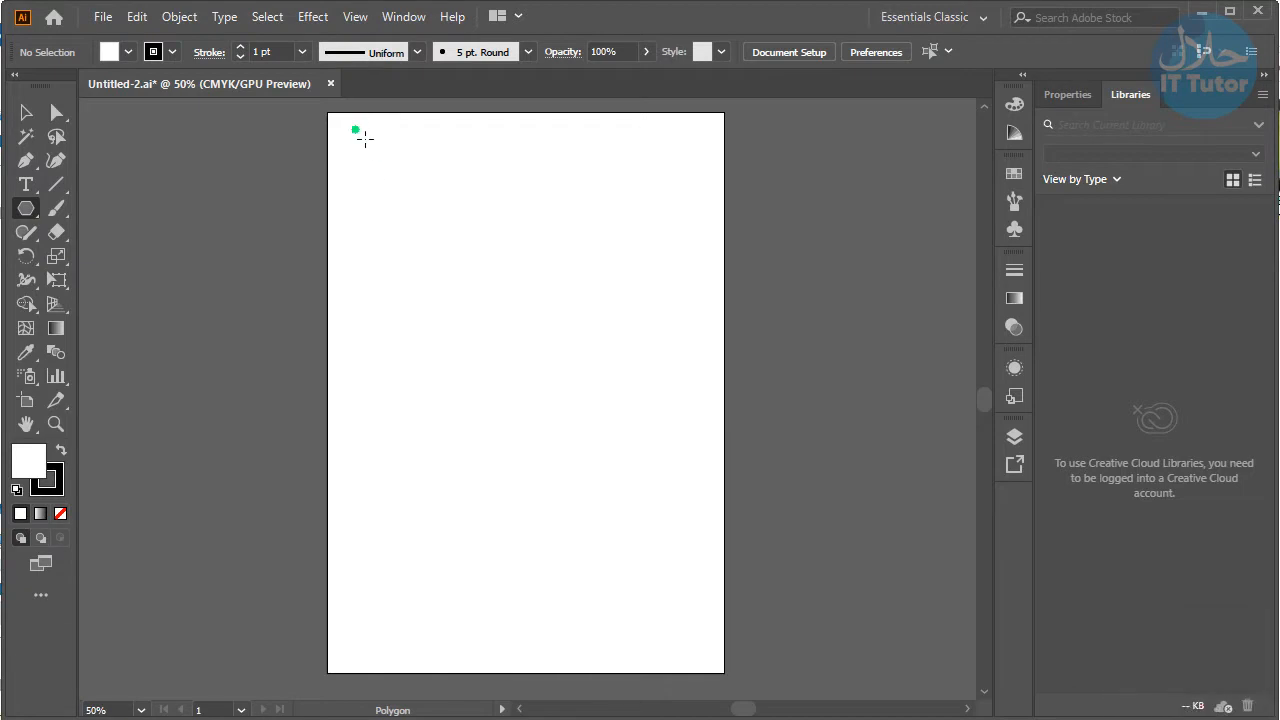
left_click_drag(367, 145, 390, 177)
key("shift+space")
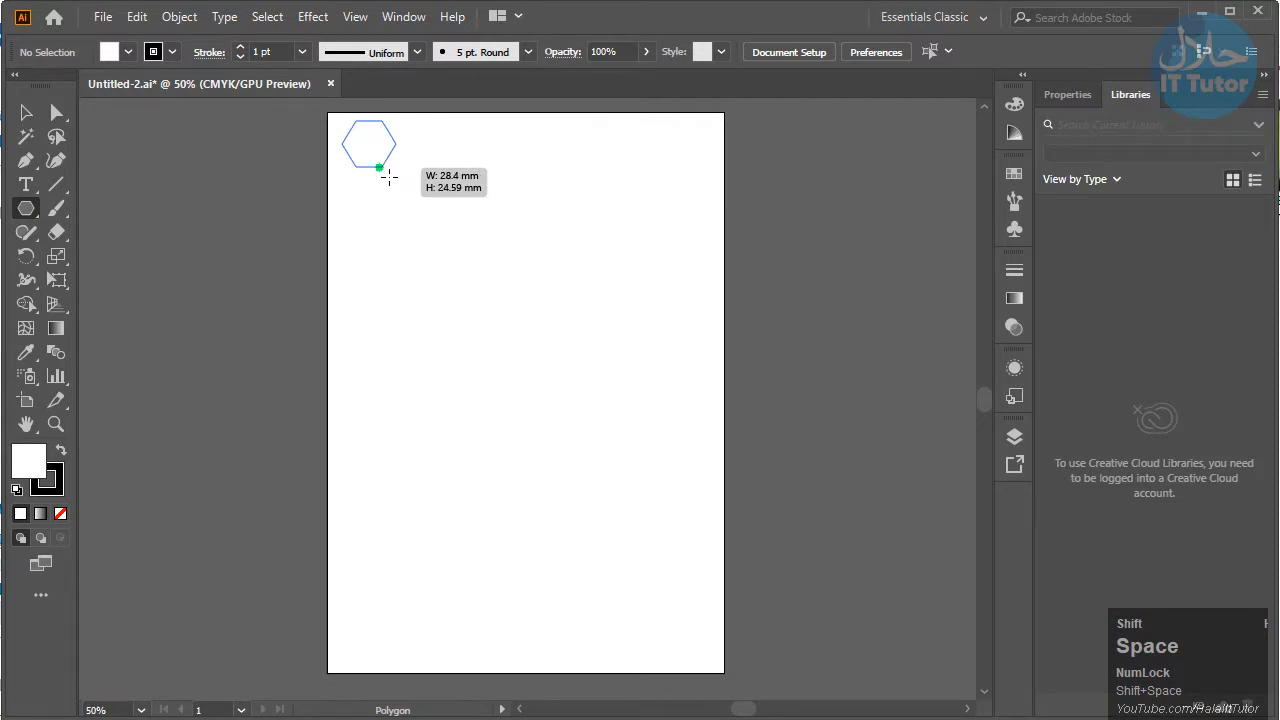
left_click_drag(389, 177, 391, 177)
key("v")
left_click_drag(384, 154, 384, 161)
left_click(421, 181)
left_click(378, 164)
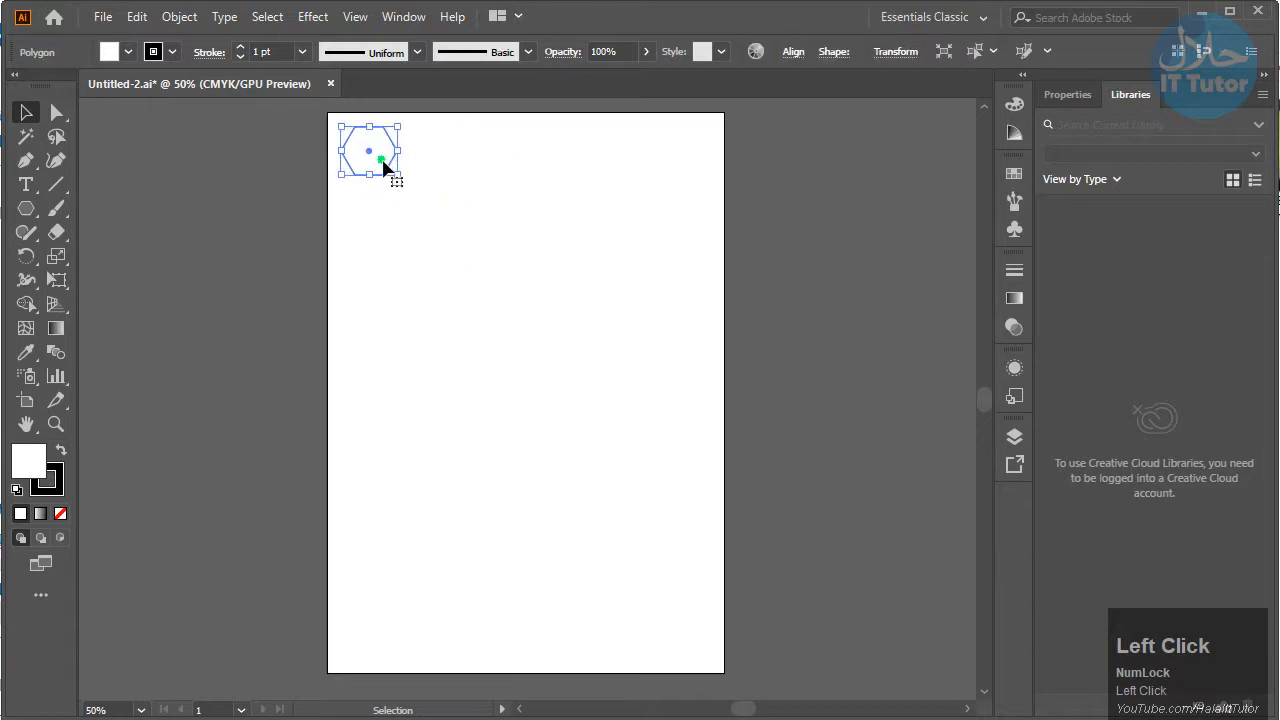
Duplicate the hexagon straight down, repeating until nine fit in the column, and undo the extra copy that overhangs the page's bottom edge
left_click_drag(381, 167, 381, 218)
key("ctrl+d")
key("ctrl+d")
key("ctrl+d")
key("ctrl+d")
key("ctrl+d")
key("ctrl+d")
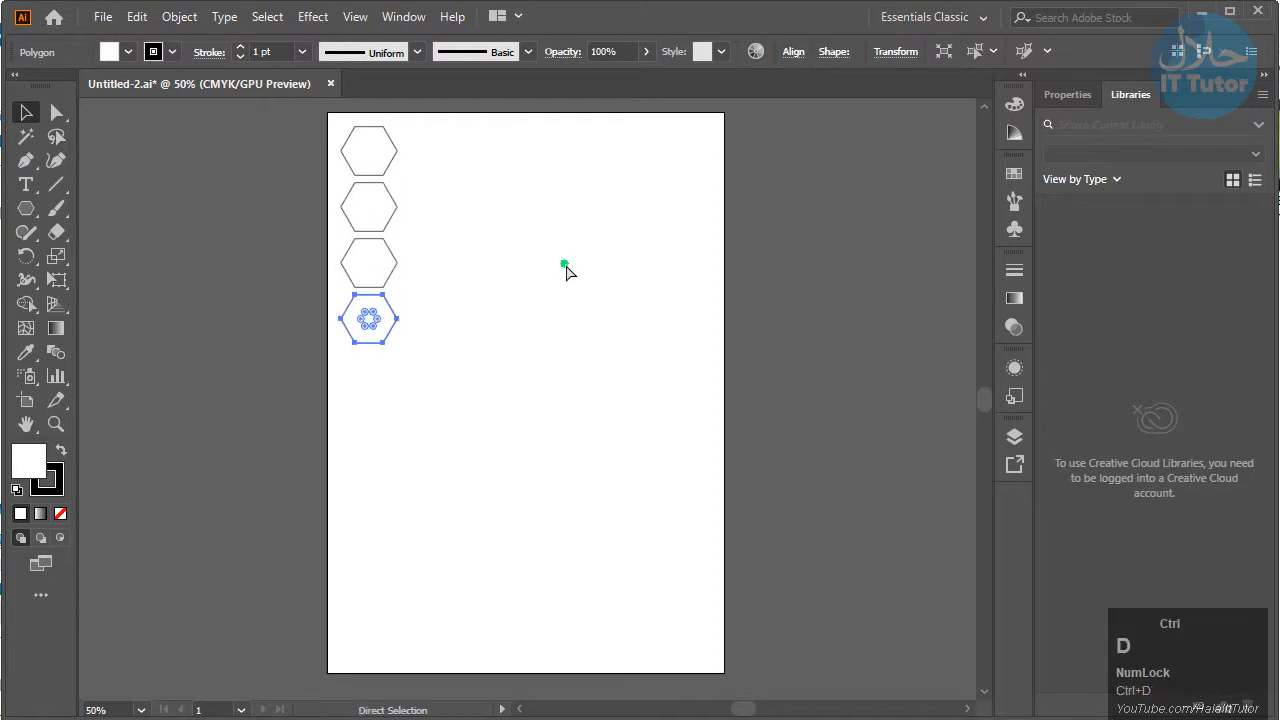
key("ctrl+d")
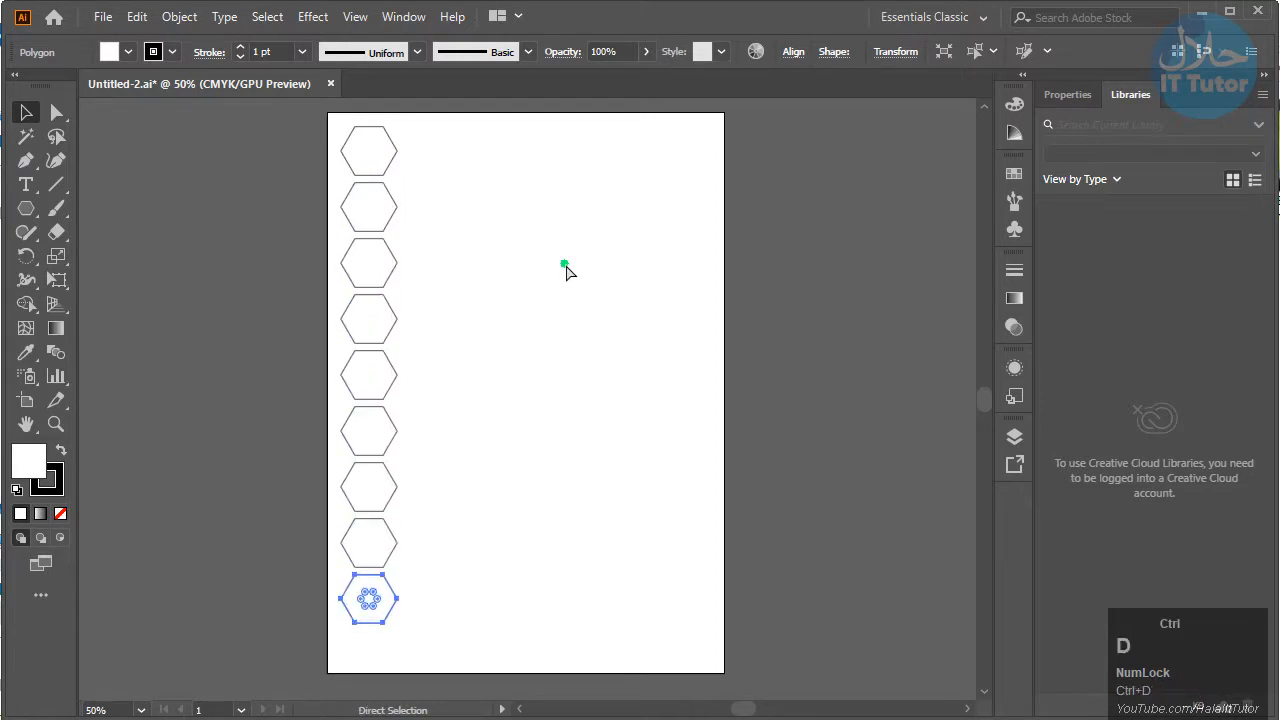
key("ctrl+d")
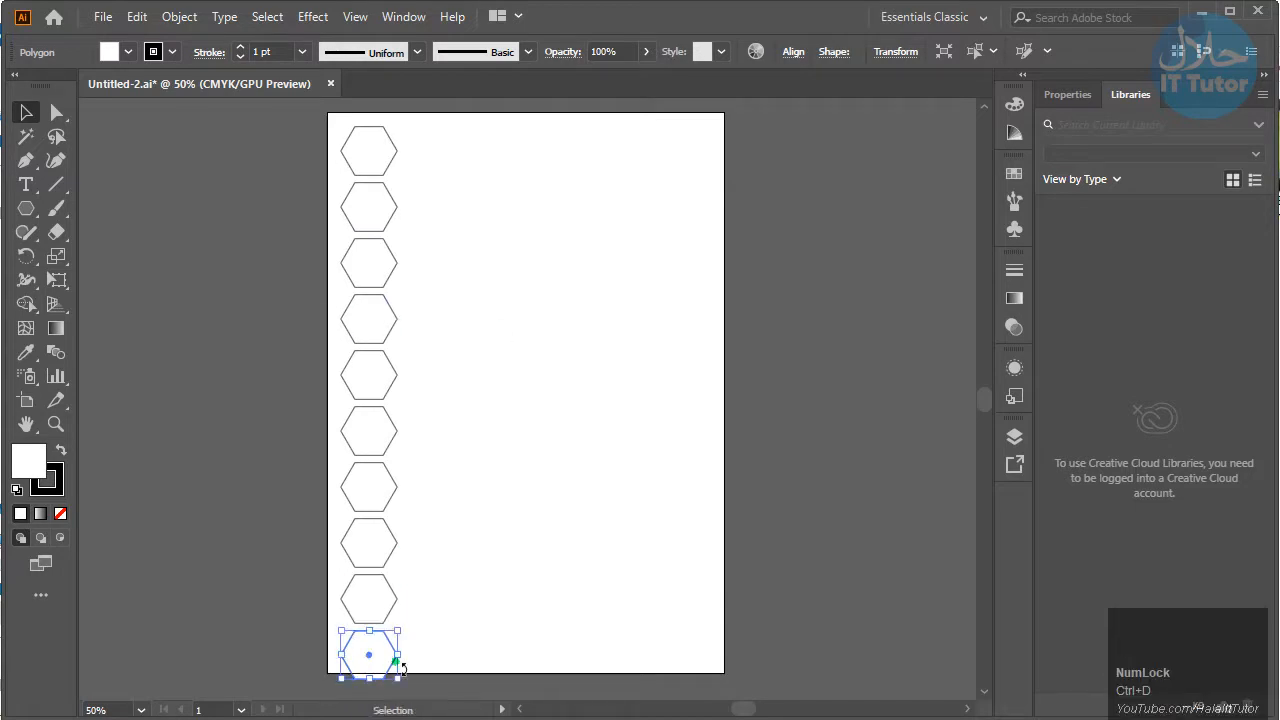
key("ctrl+z")
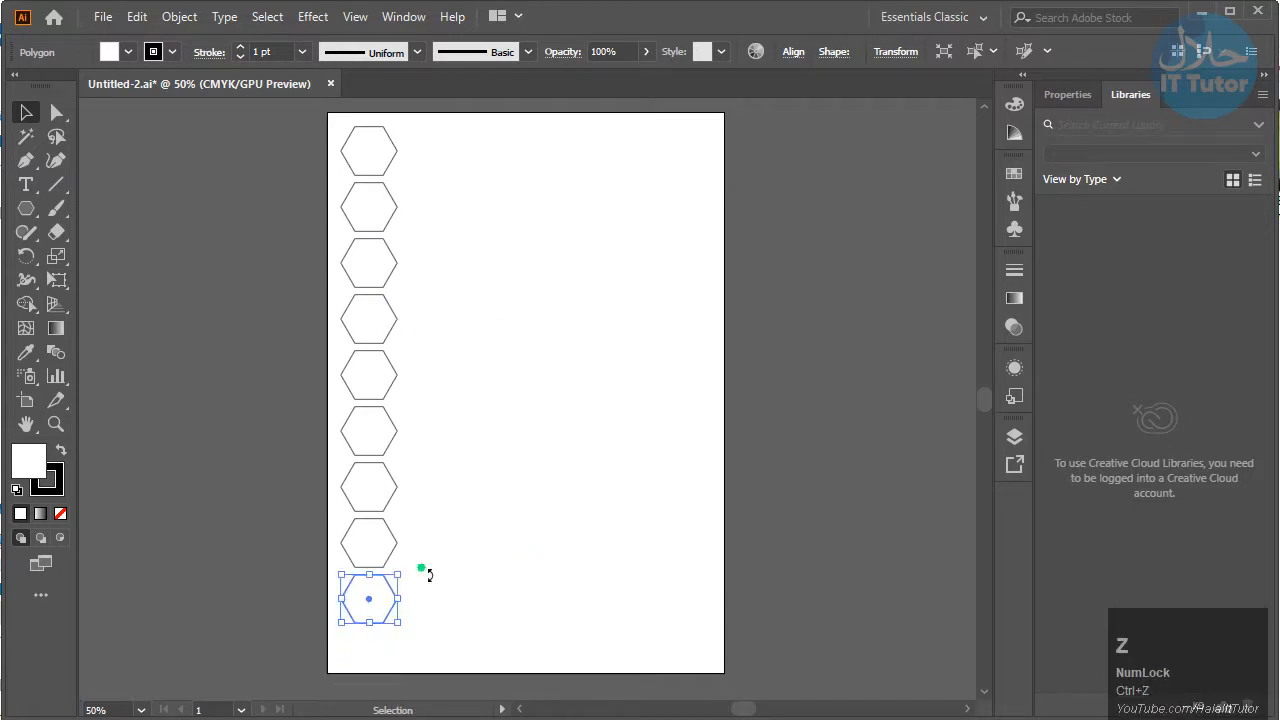
Select the column of nine hexagons and duplicate it diagonally up to the right so the copy interlocks with the first column
left_click_drag(427, 130, 363, 643)
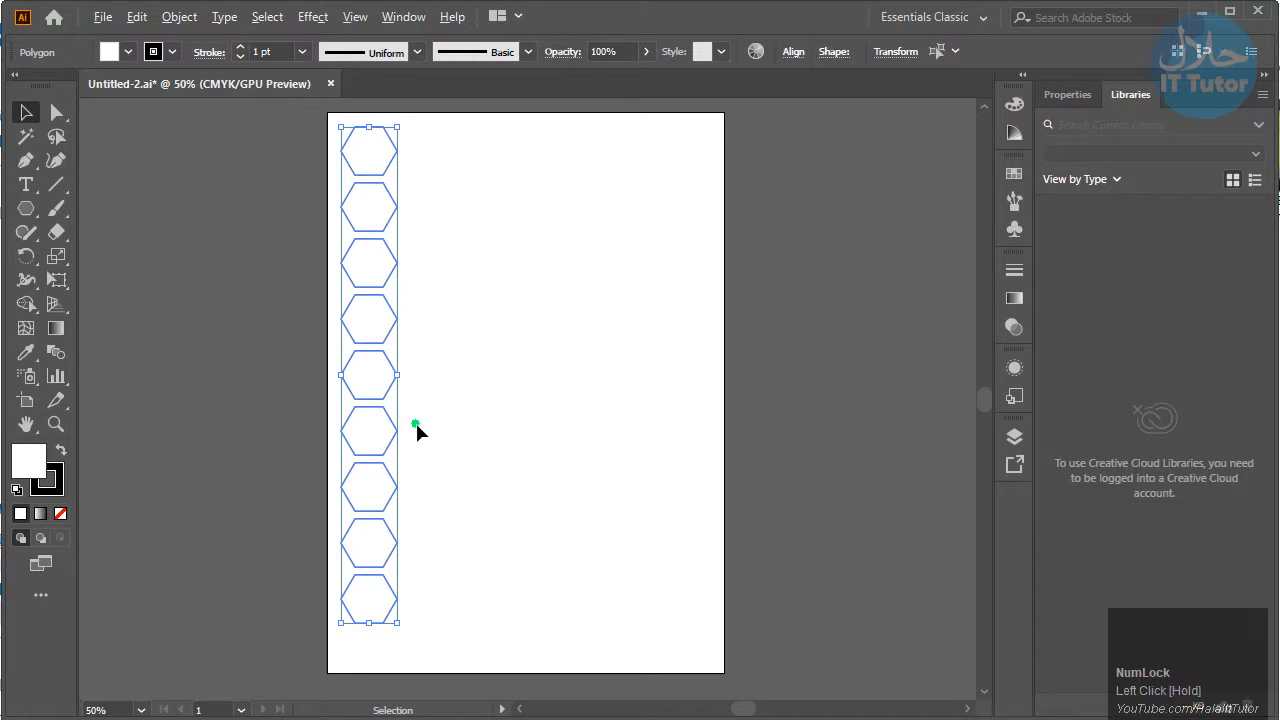
scroll(416, 426, "up", 3, "alt")
scroll(415, 428, "up", 3, "alt")
scroll(415, 428, "down", 4, "alt")
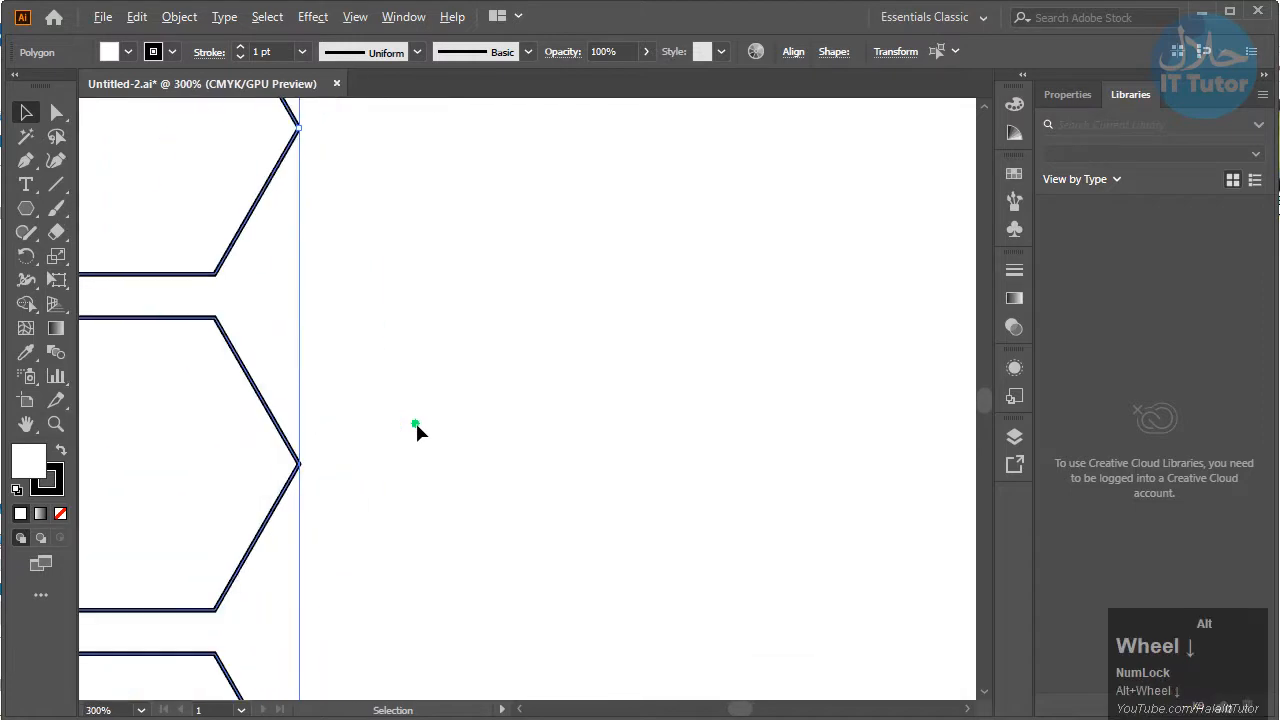
left_click_drag(539, 460, 728, 352)
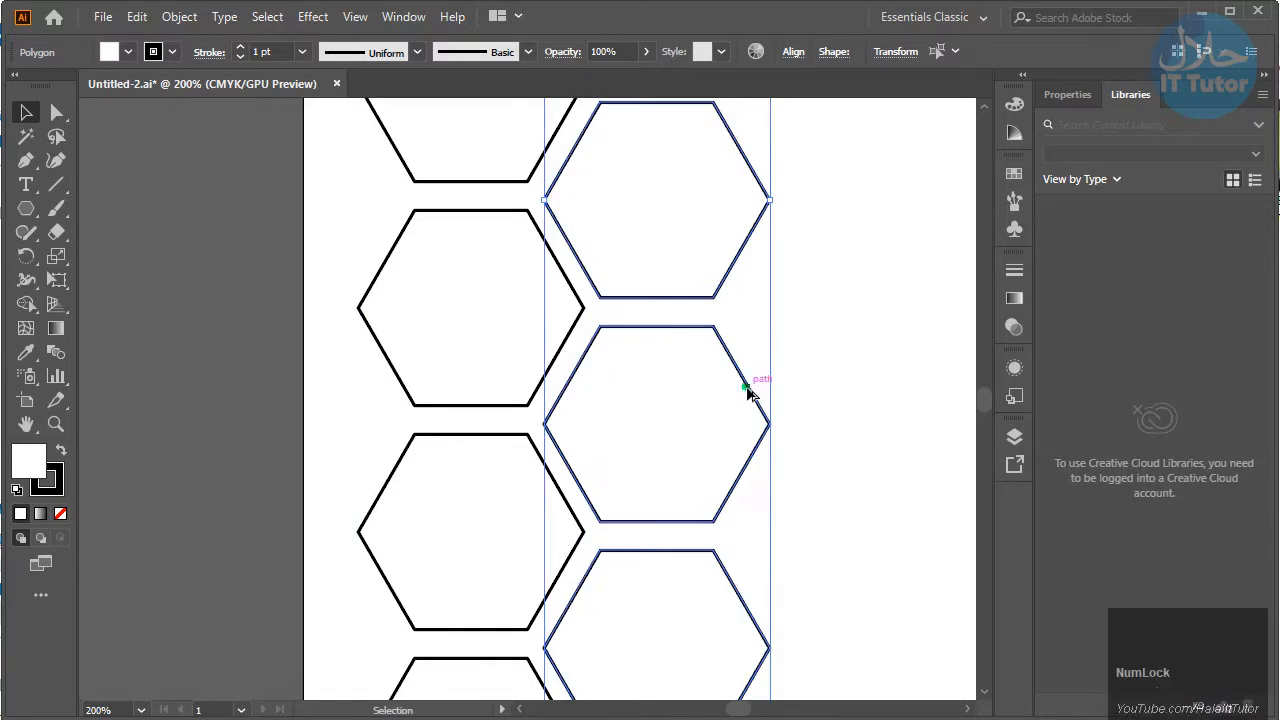
scroll(752, 392, "down", 4)
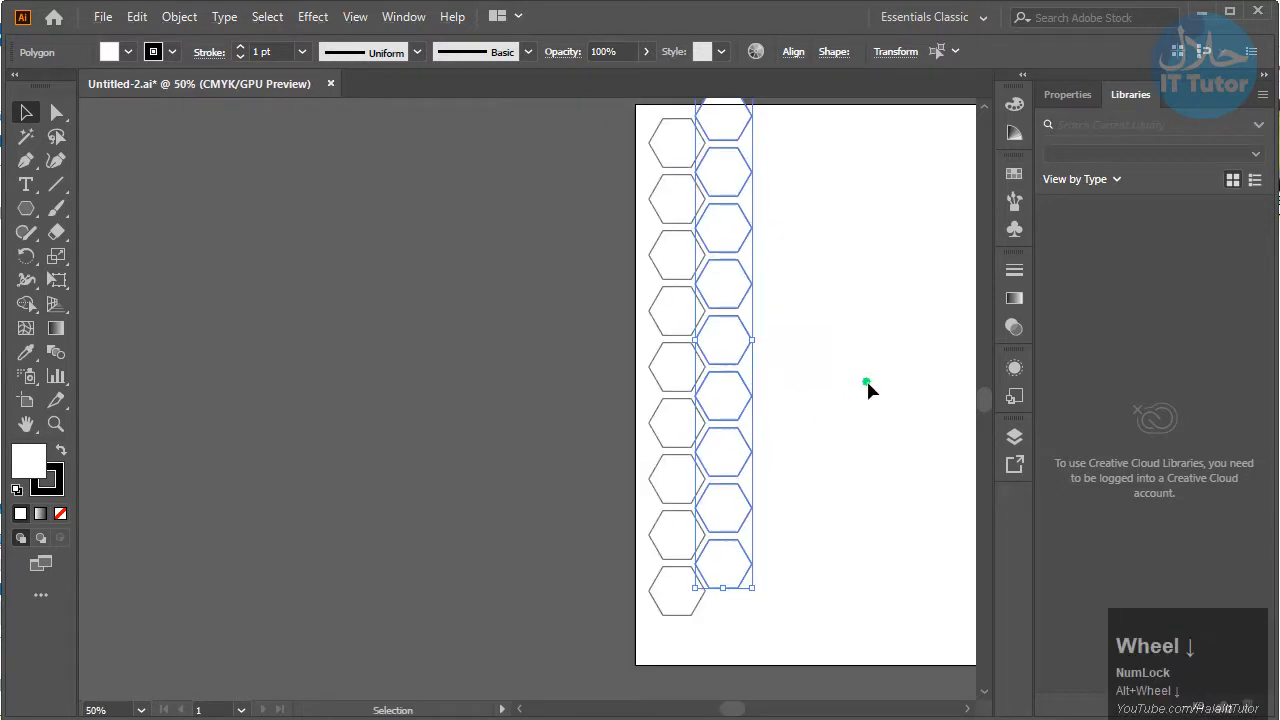
Select both hexagon columns and move them down so the second column's top hexagon sits inside the page
left_click(637, 302)
left_click_drag(538, 203, 442, 79)
left_click(545, 178)
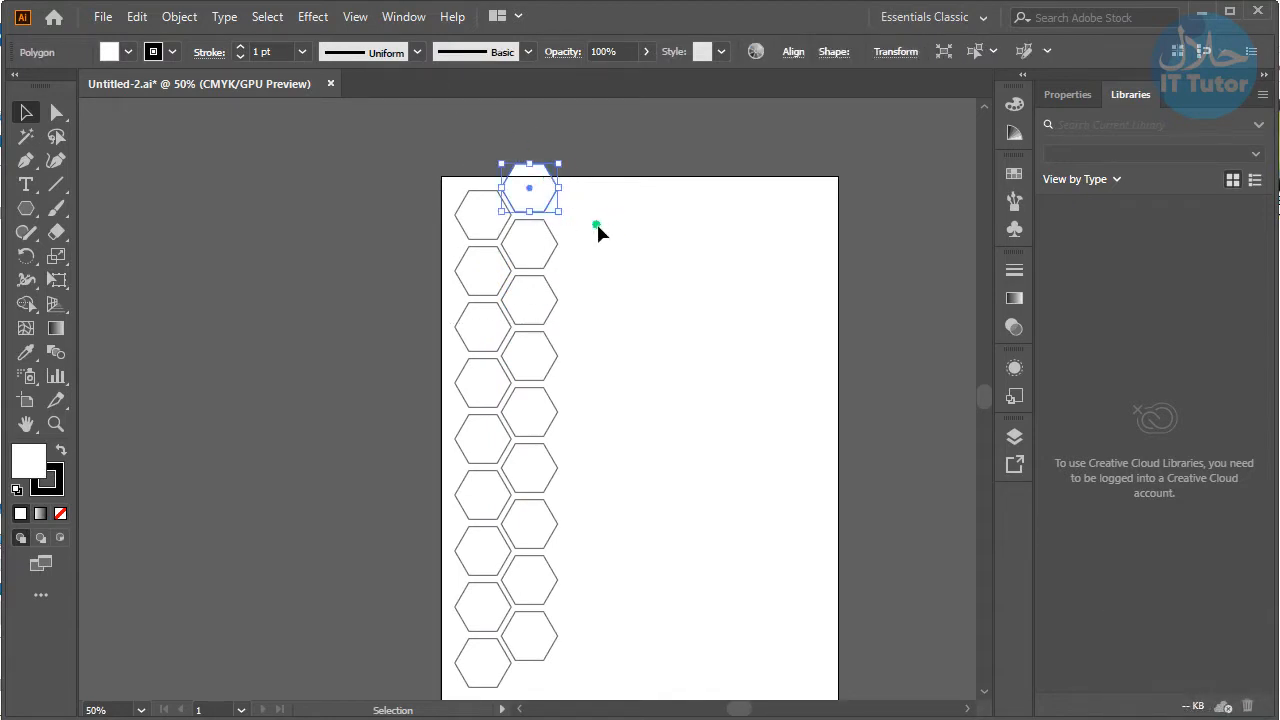
left_click_drag(595, 233, 594, 440)
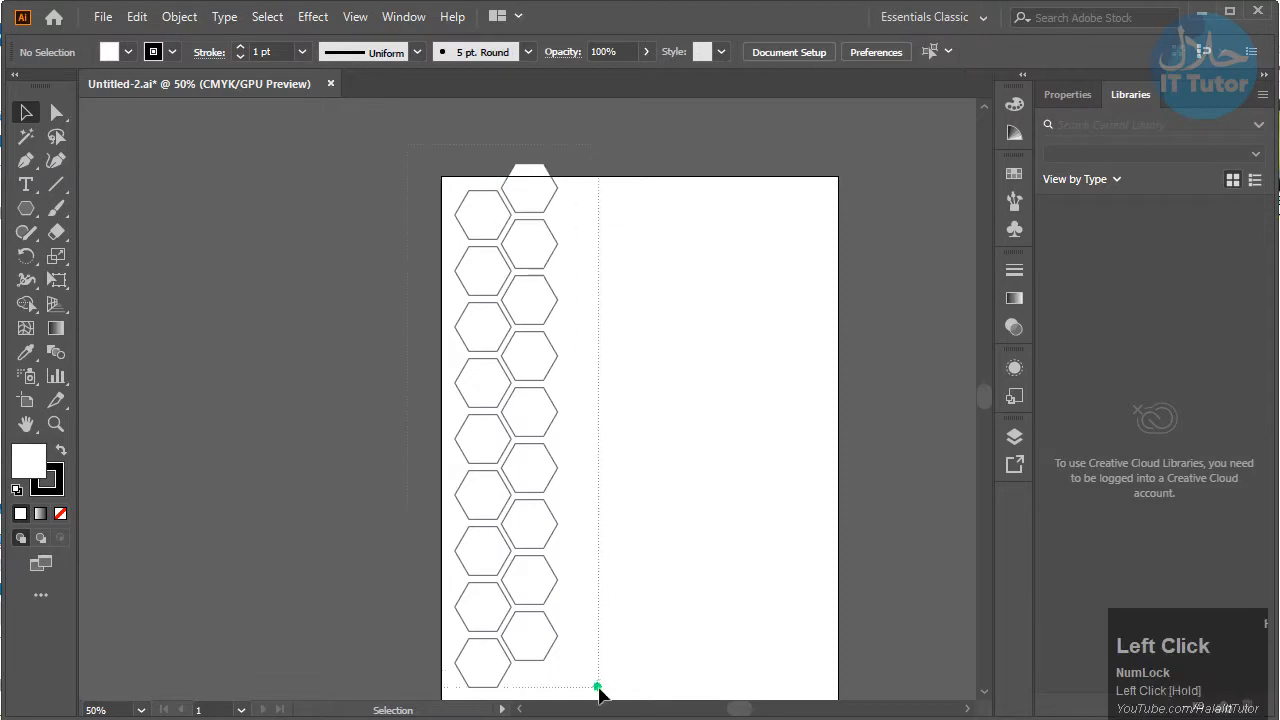
left_click_drag(597, 692, 597, 692)
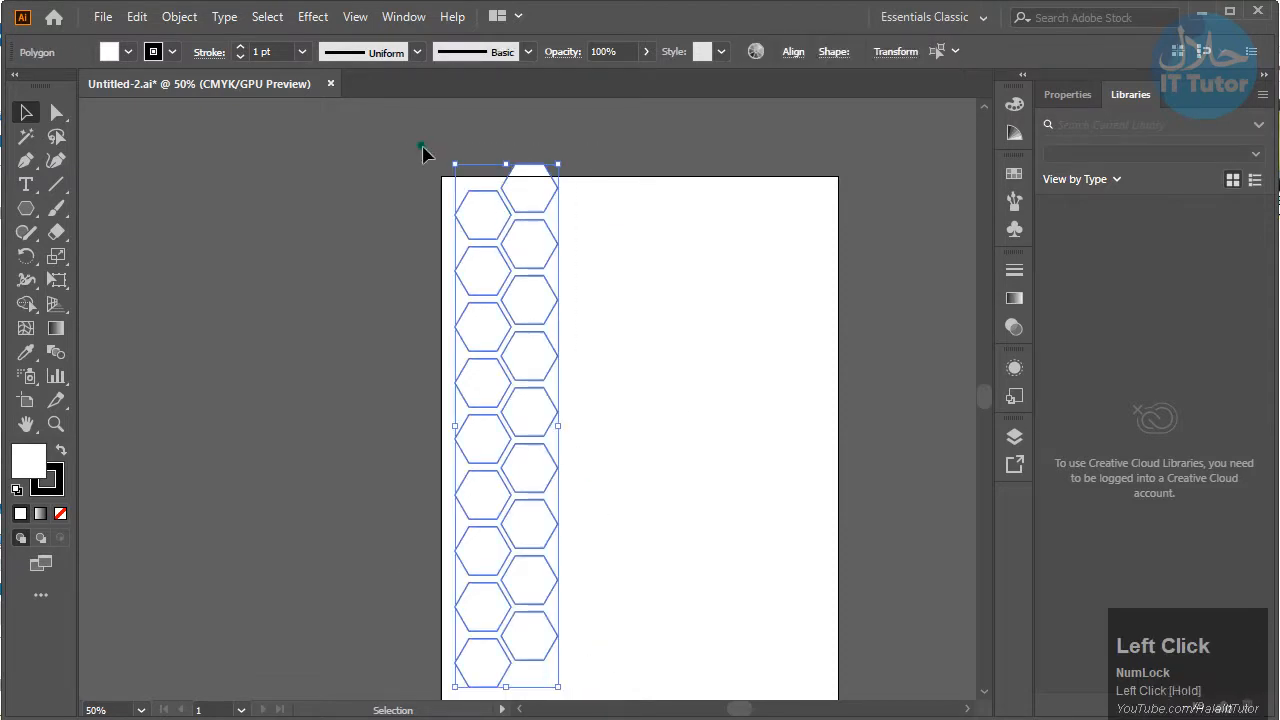
left_click_drag(664, 418, 588, 366)
left_click_drag(439, 270, 468, 288)
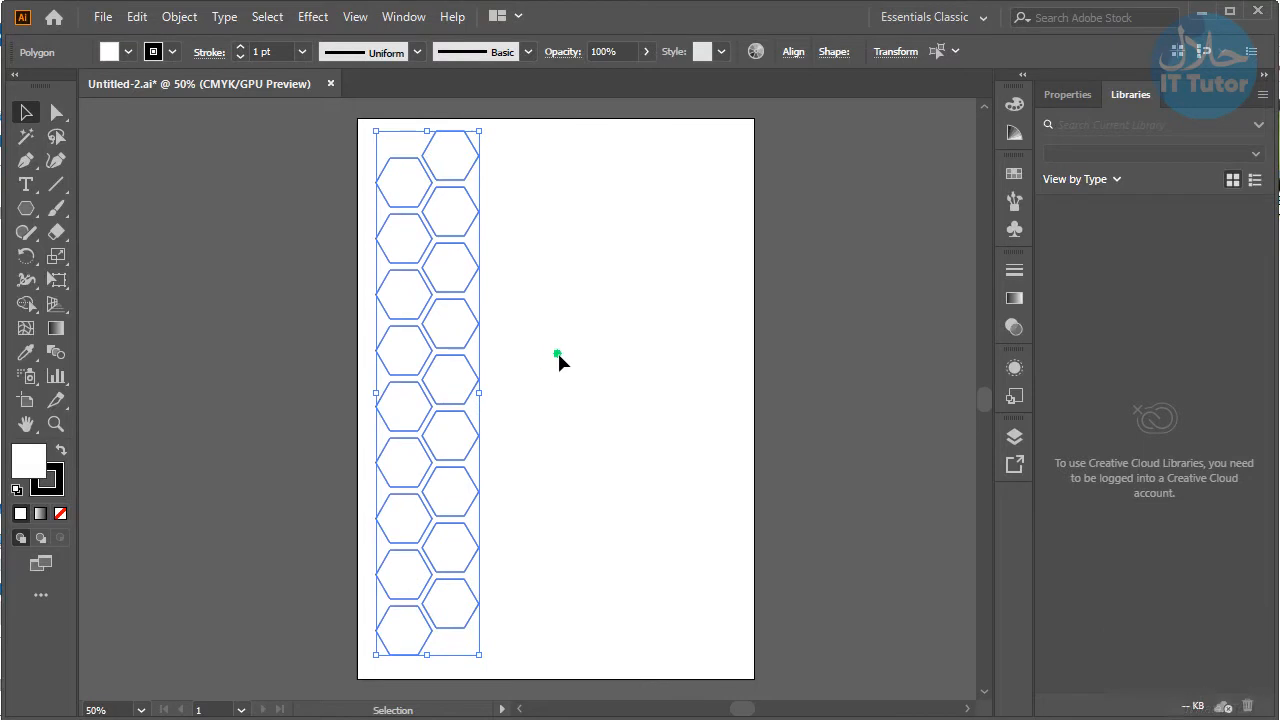
Duplicate the two hexagon columns horizontally to the right and repeat the transformation twice to fill the page's width
left_click_drag(466, 398, 563, 400)
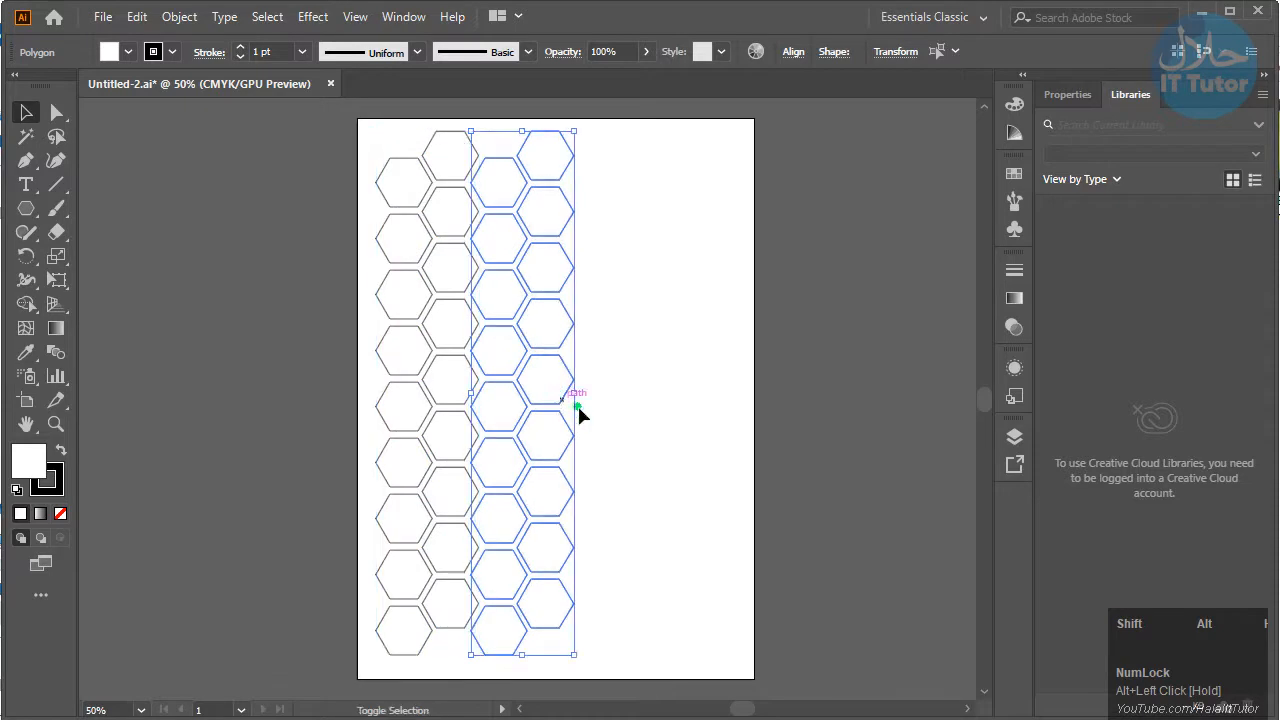
key("ctrl+d")
key("ctrl+d")
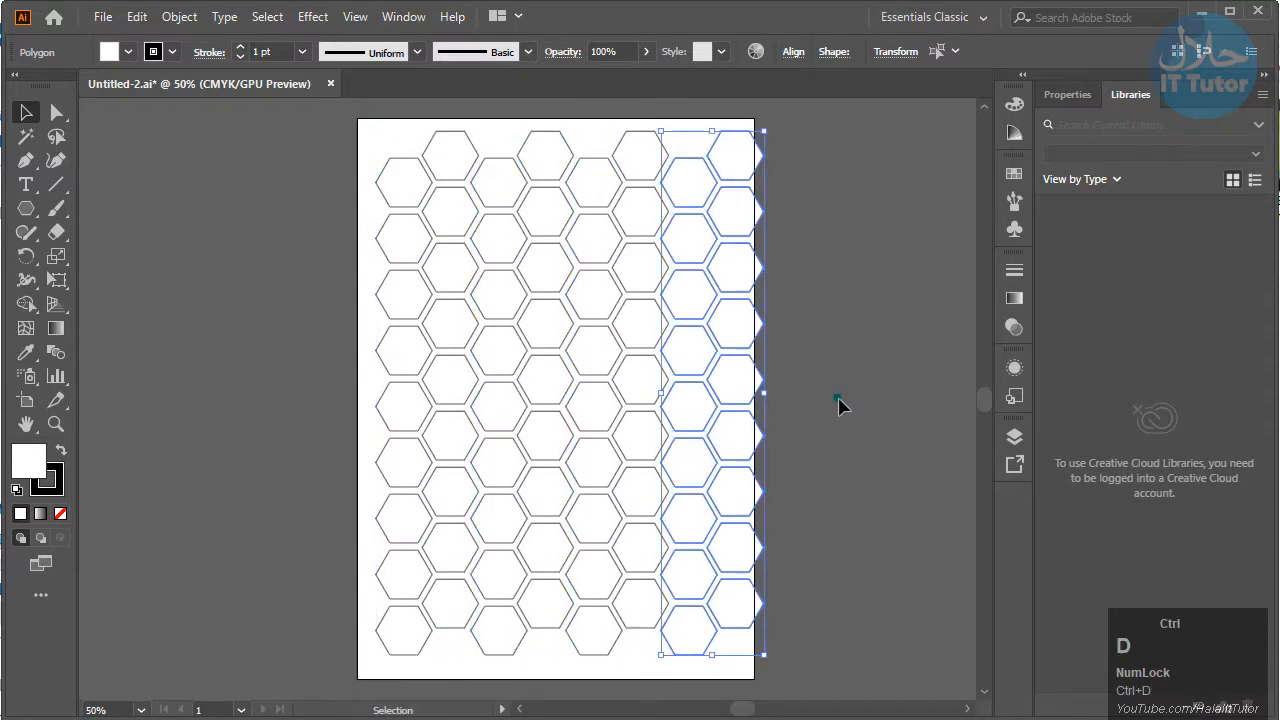
left_click(864, 520)
key("space")
left_click_drag(860, 537, 874, 532)
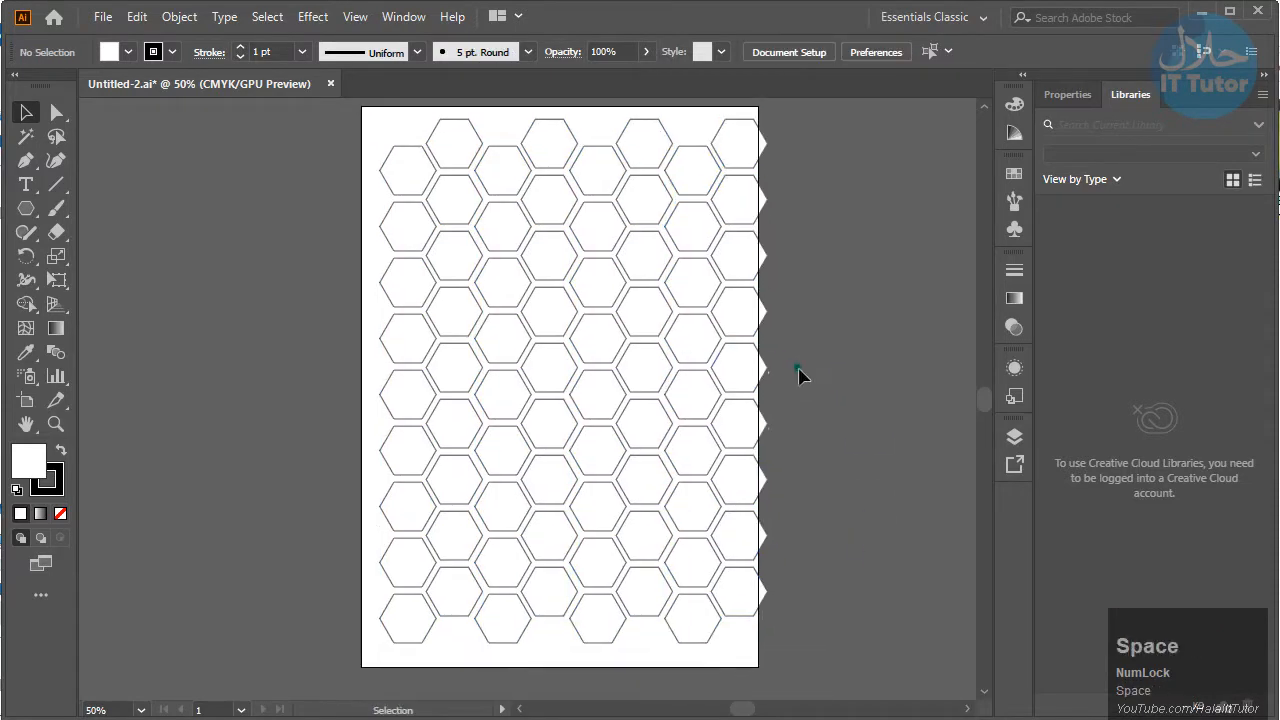
scroll(848, 360, "right", 1)
mouse_move(322, 92)
left_mouse_down()
mouse_move(405, 120)
mouse_move(339, 94)
left_mouse_up()
key("space")
left_click(794, 272)
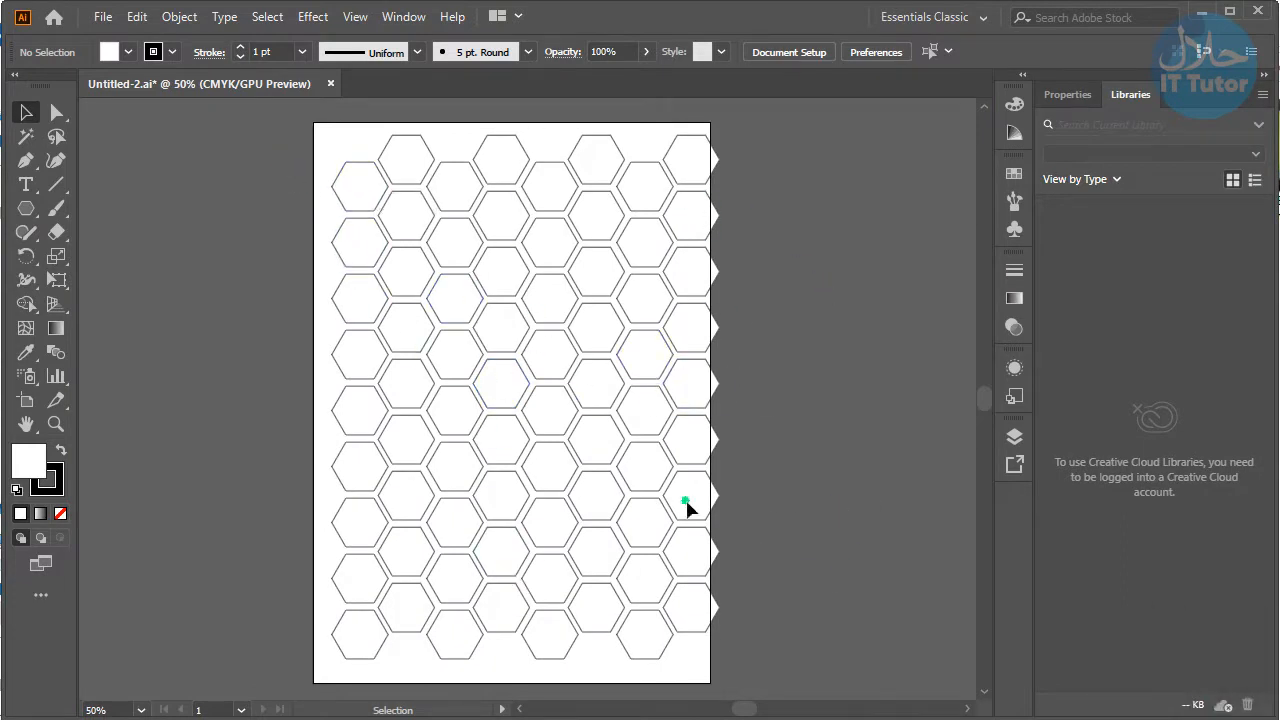
Undo the column duplicates and the last small move, going back to the two original hexagon columns
left_click(857, 609)
key("ctrl+z")
key("ctrl+z")
key("ctrl+z")
key("ctrl+z")
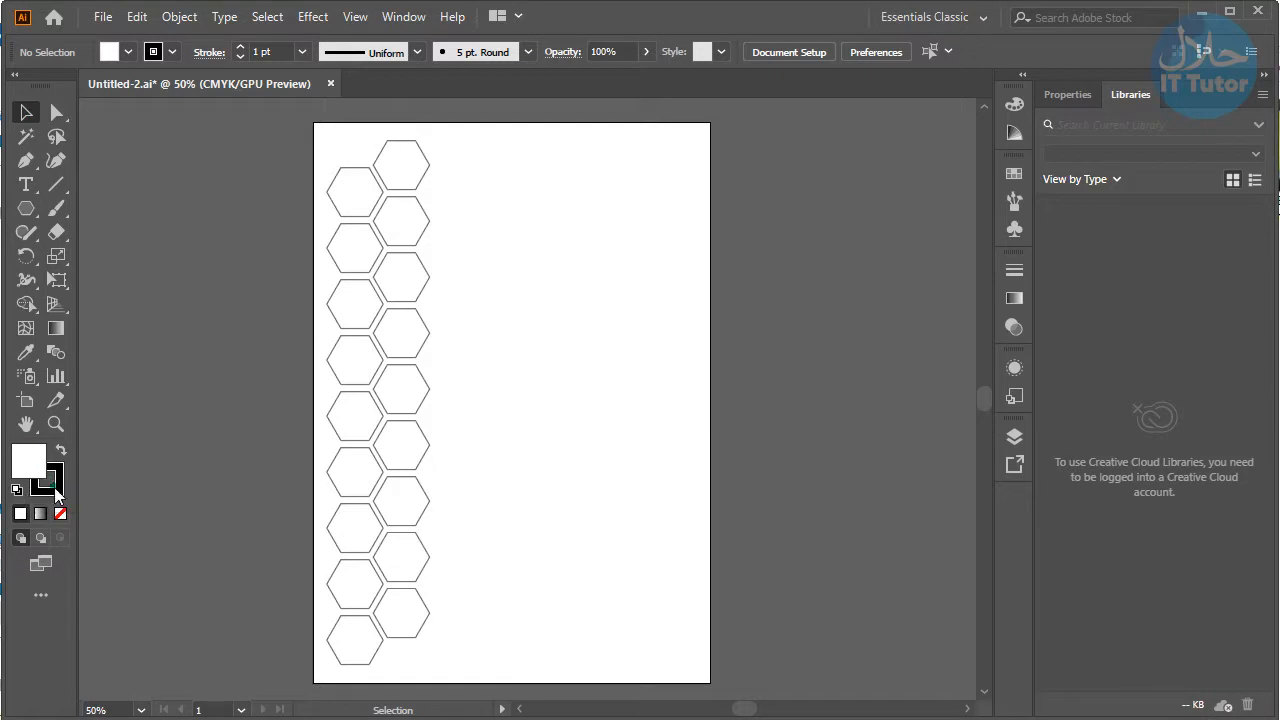
Select the whole second column of hexagons and shift it slightly to the right to widen its gap to the first column
left_click(36, 462)
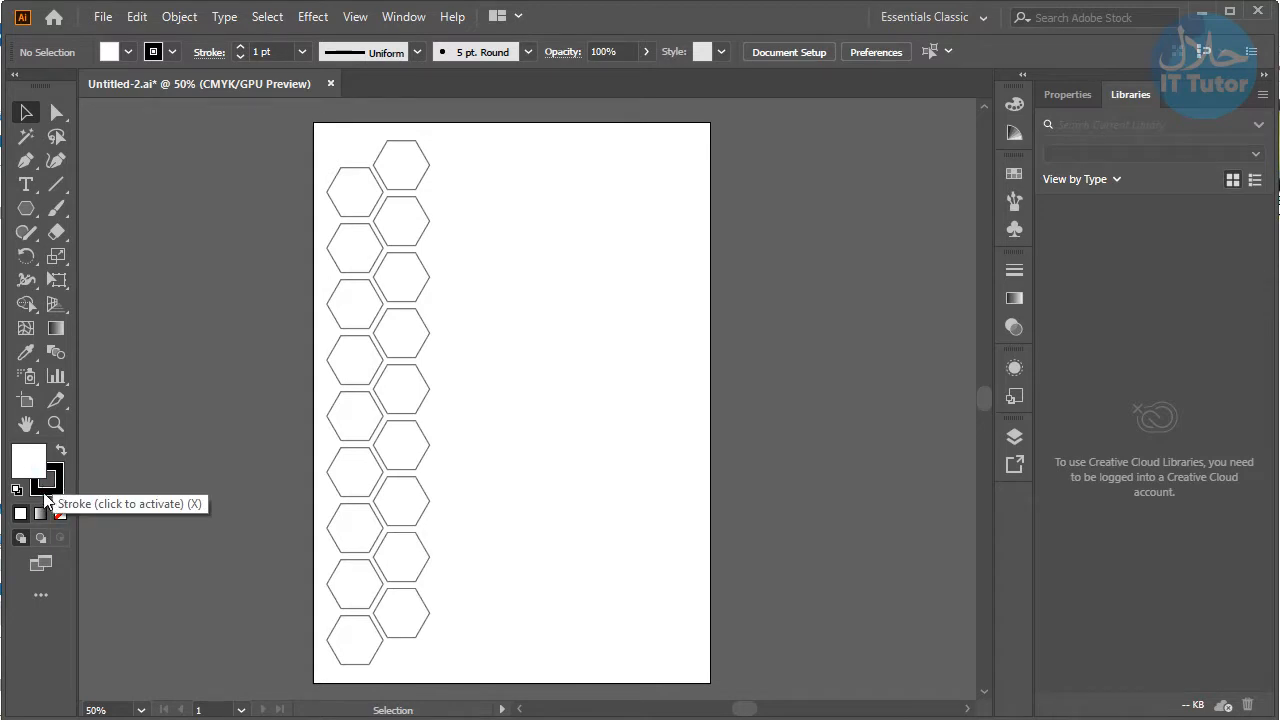
left_click(402, 390)
left_click(415, 286)
left_click_drag(423, 228, 423, 229)
left_click(398, 160)
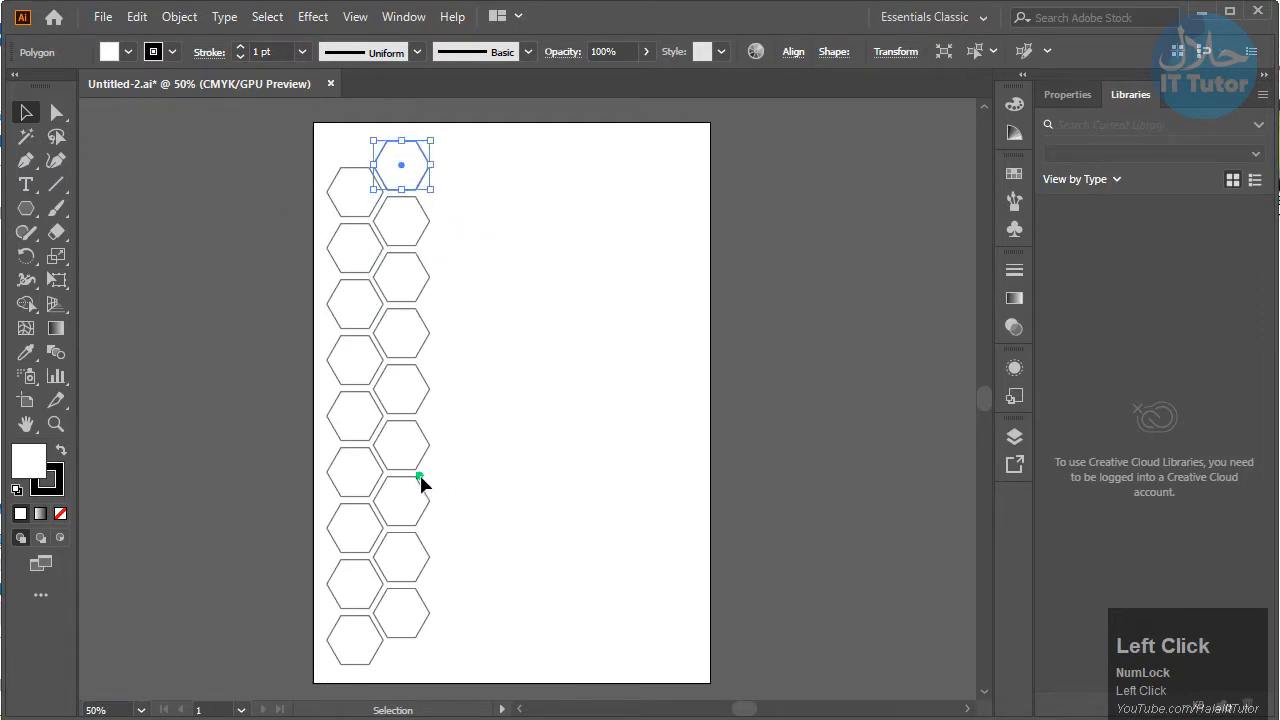
left_click(425, 434)
left_click_drag(484, 152, 406, 646)
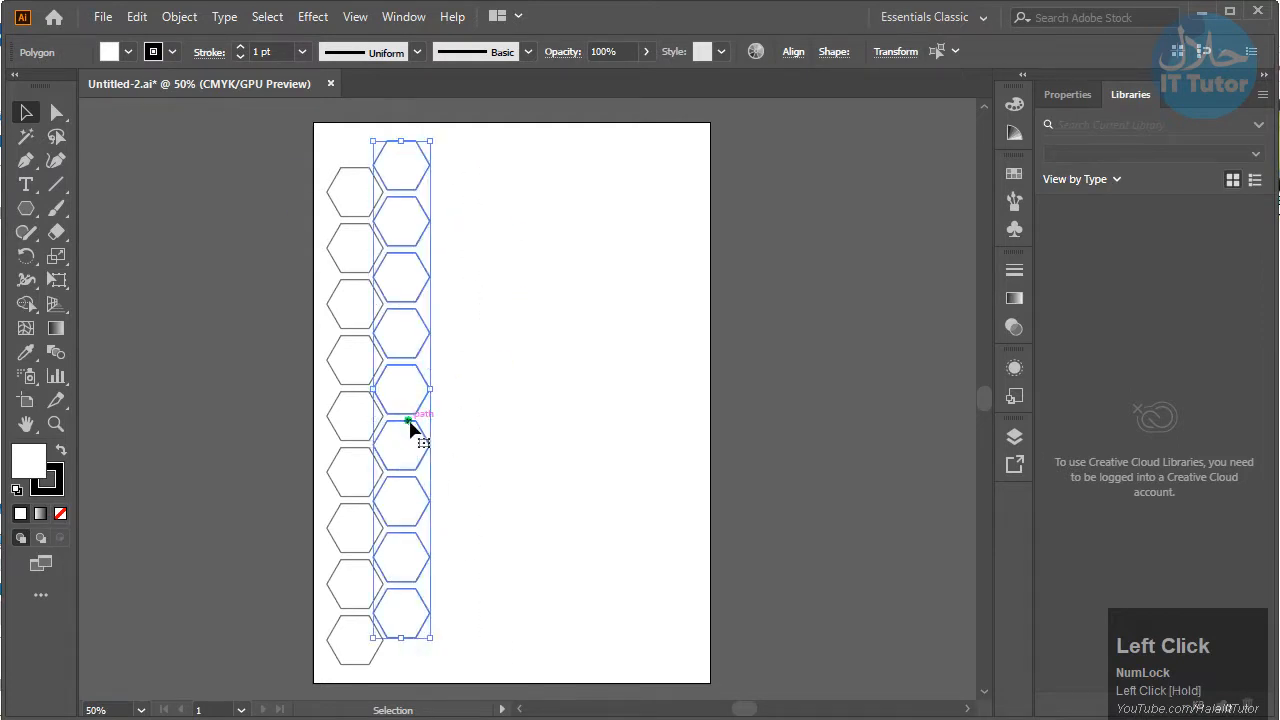
left_click_drag(409, 423, 411, 423)
left_click(475, 334)
Examine a hexagon in the first column up close, together with its fill and stroke colours
left_click(350, 301)
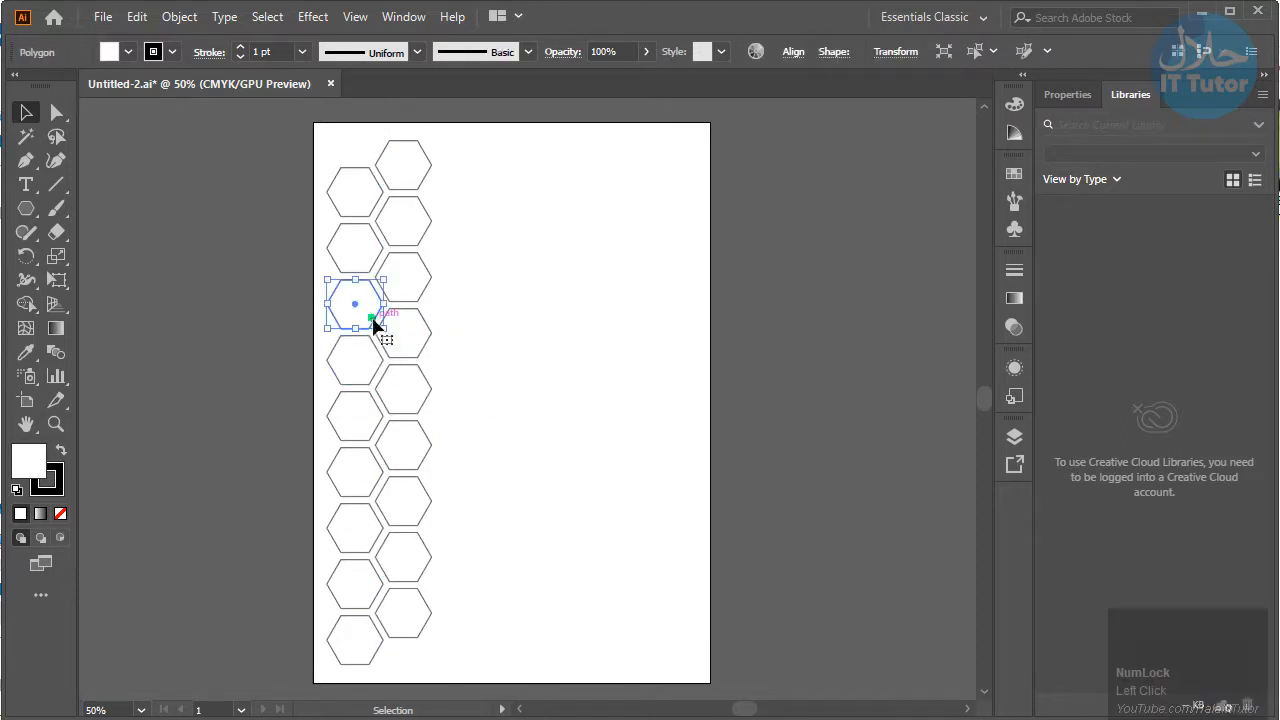
scroll(392, 352, "up", 3)
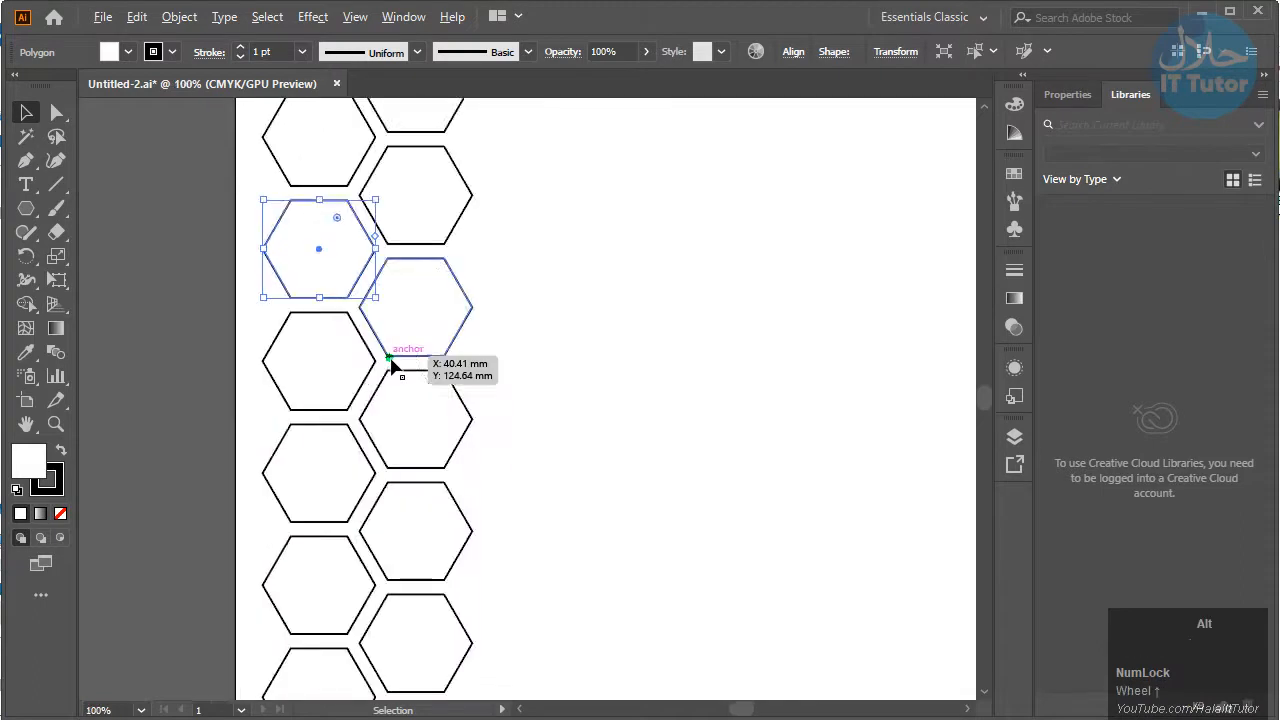
scroll(390, 358, "up", 1)
scroll(390, 358, "down", 2)
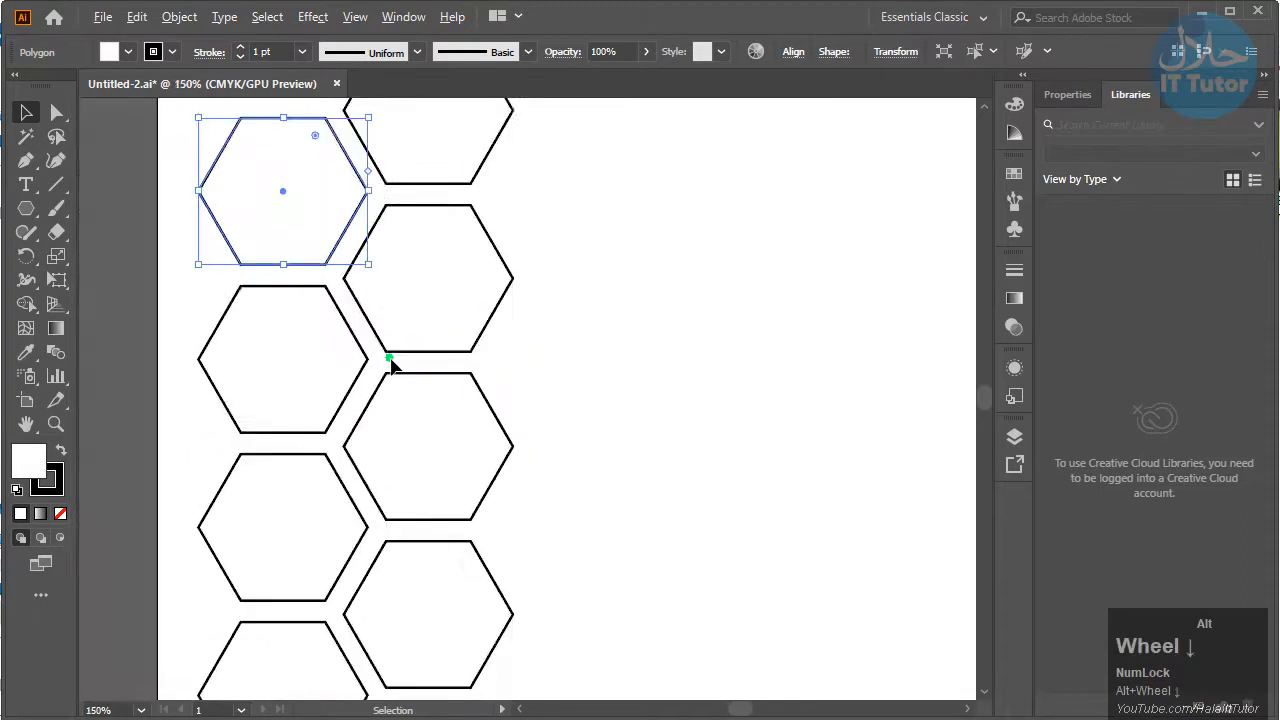
scroll(390, 358, "up", 1)
left_click_drag(403, 257, 566, 434)
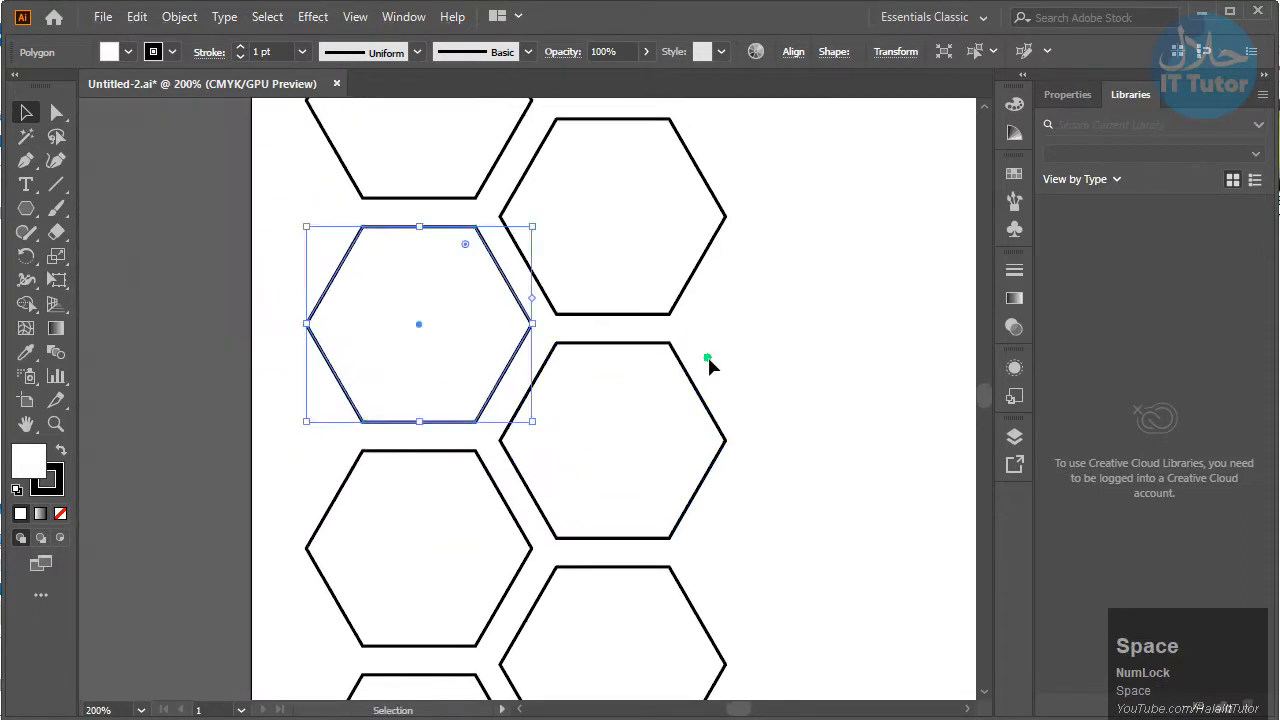
left_click(756, 340)
left_click(423, 355)
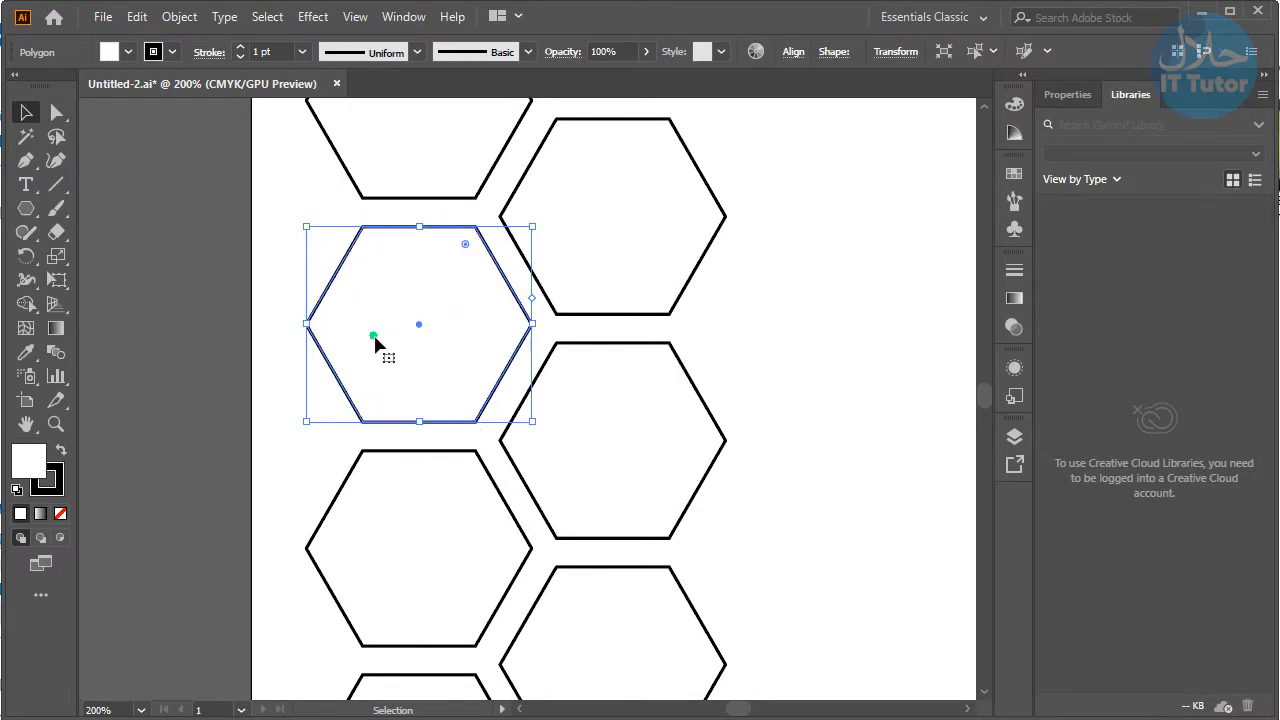
left_click(285, 200)
left_click(400, 318)
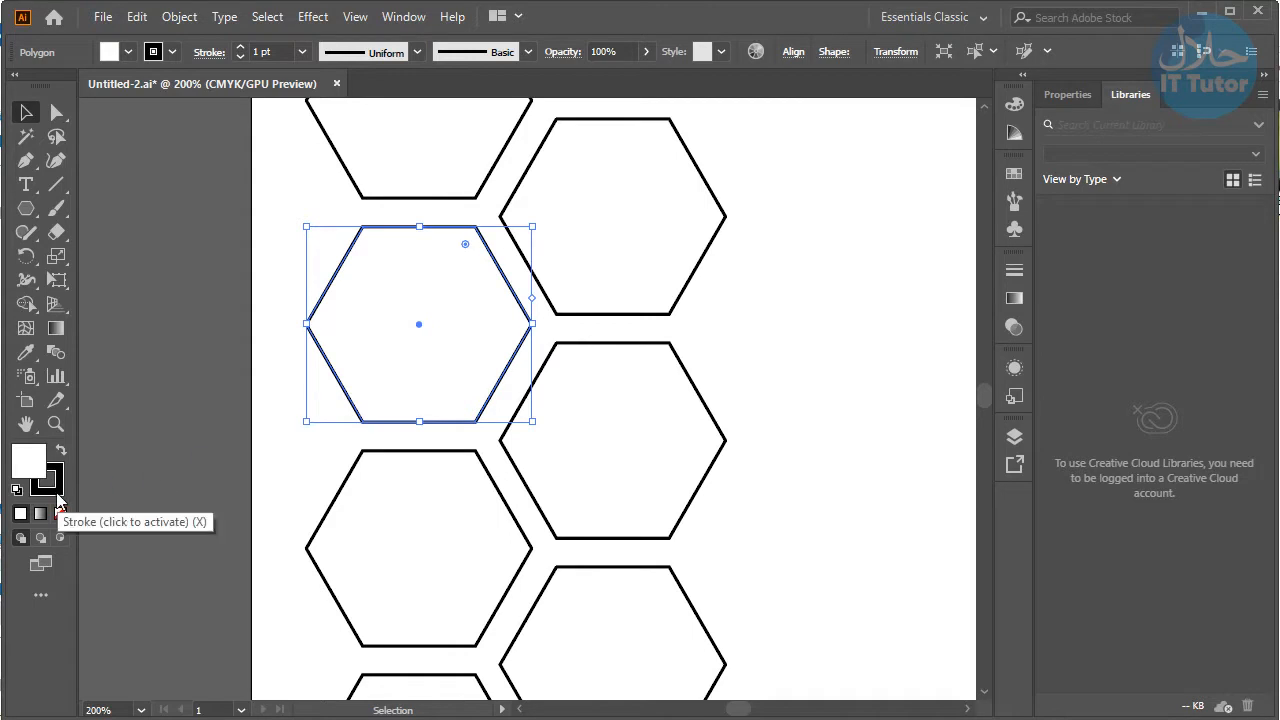
left_click(31, 467)
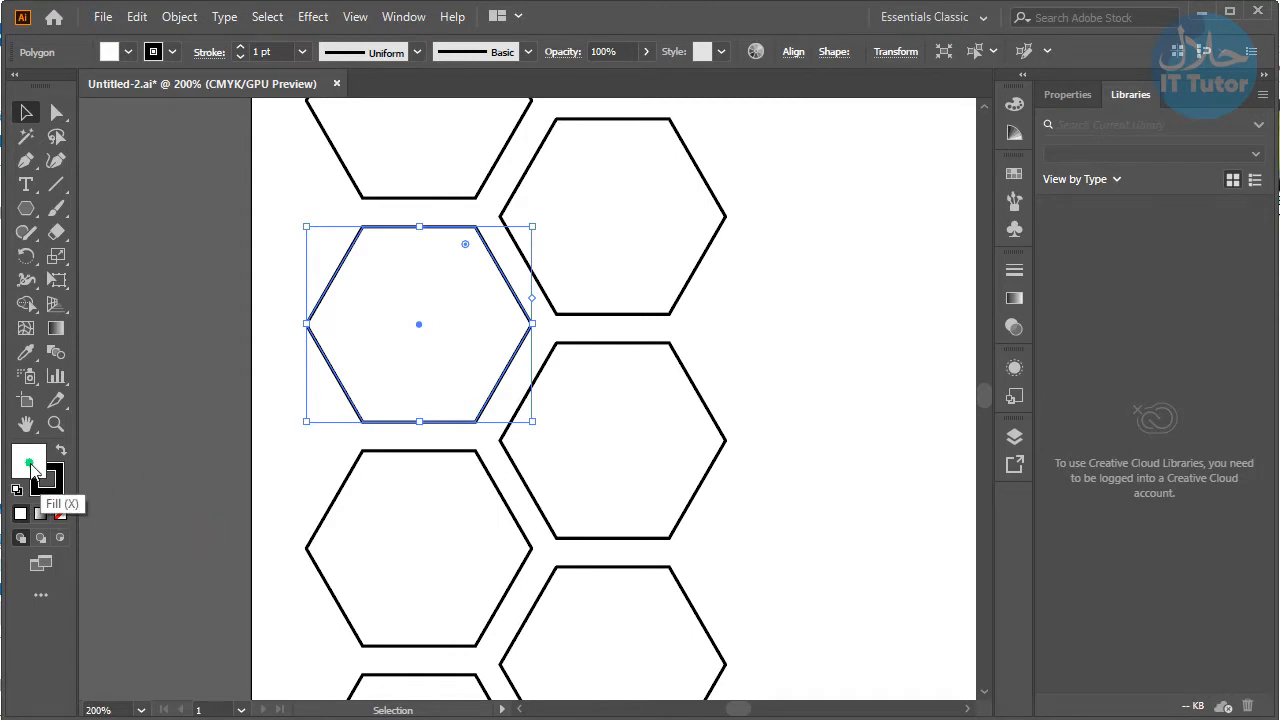
Look along the two hexagon columns up close and examine the gaps between the shapes
left_click(769, 344)
left_click(877, 314)
left_click(503, 363)
left_click(790, 217)
key("space")
left_click_drag(788, 212, 804, 438)
key("space")
left_click_drag(810, 300, 757, 247)
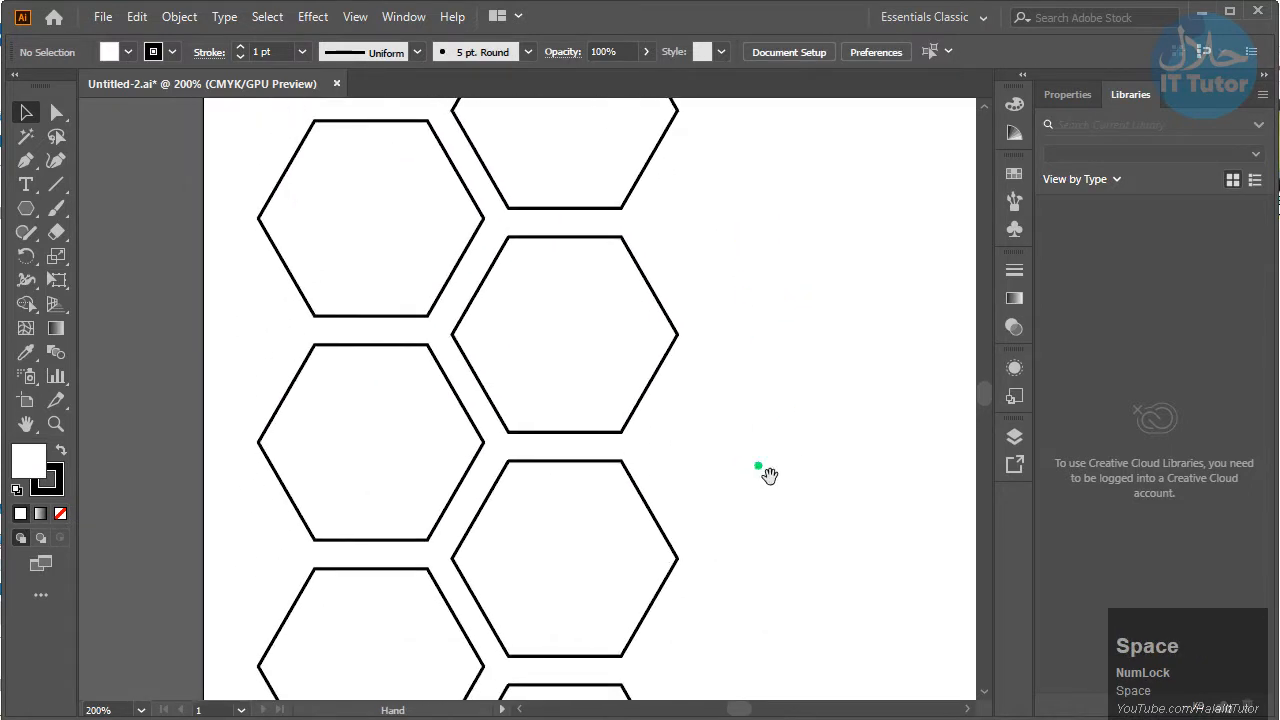
left_click_drag(757, 473, 757, 300)
key("space")
left_click_drag(783, 506, 815, 290)
key("F9")
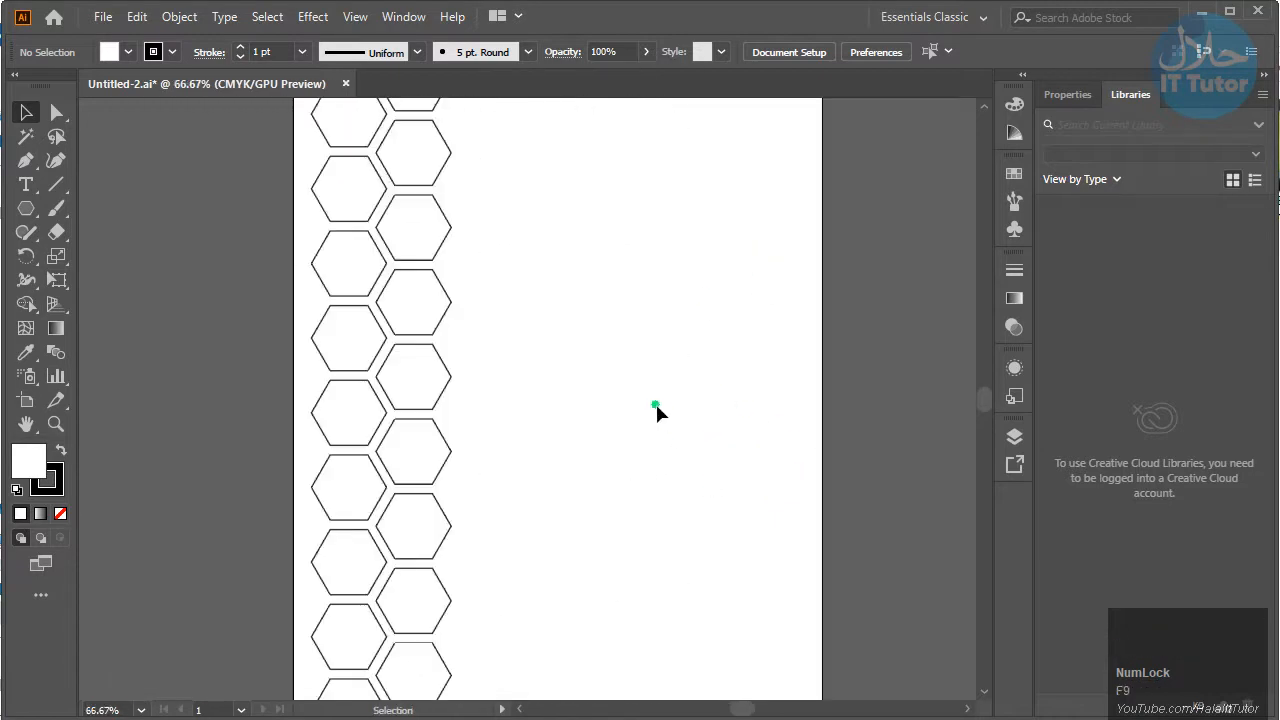
Select both hexagon columns, duplicate them horizontally to the right, and repeat the transformation twice to fill the page's width
scroll(564, 420, "down", 1)
left_click_drag(535, 148, 418, 676)
left_click_drag(420, 592, 527, 596)
left_click_drag(527, 596, 527, 596)
key("ctrl+d")
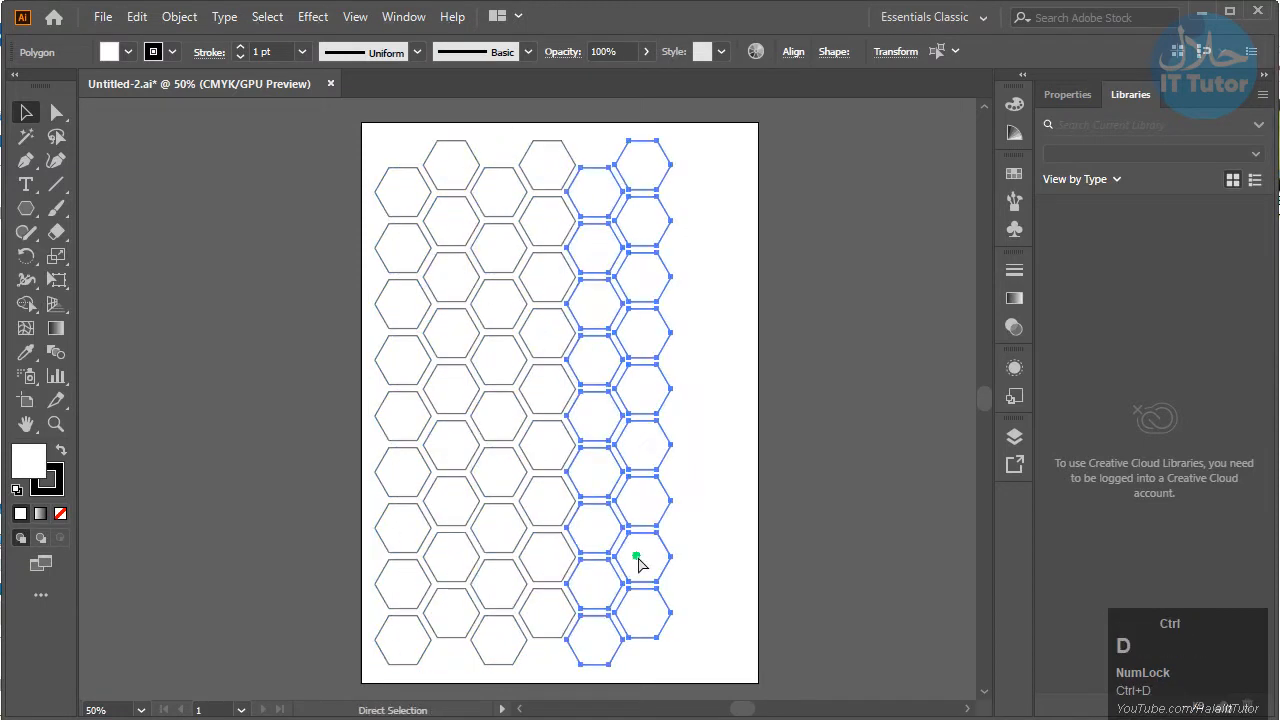
key("ctrl+d")
Select all the hexagons in the finished honeycomb pattern
left_click(834, 471)
left_click_drag(546, 406, 530, 390)
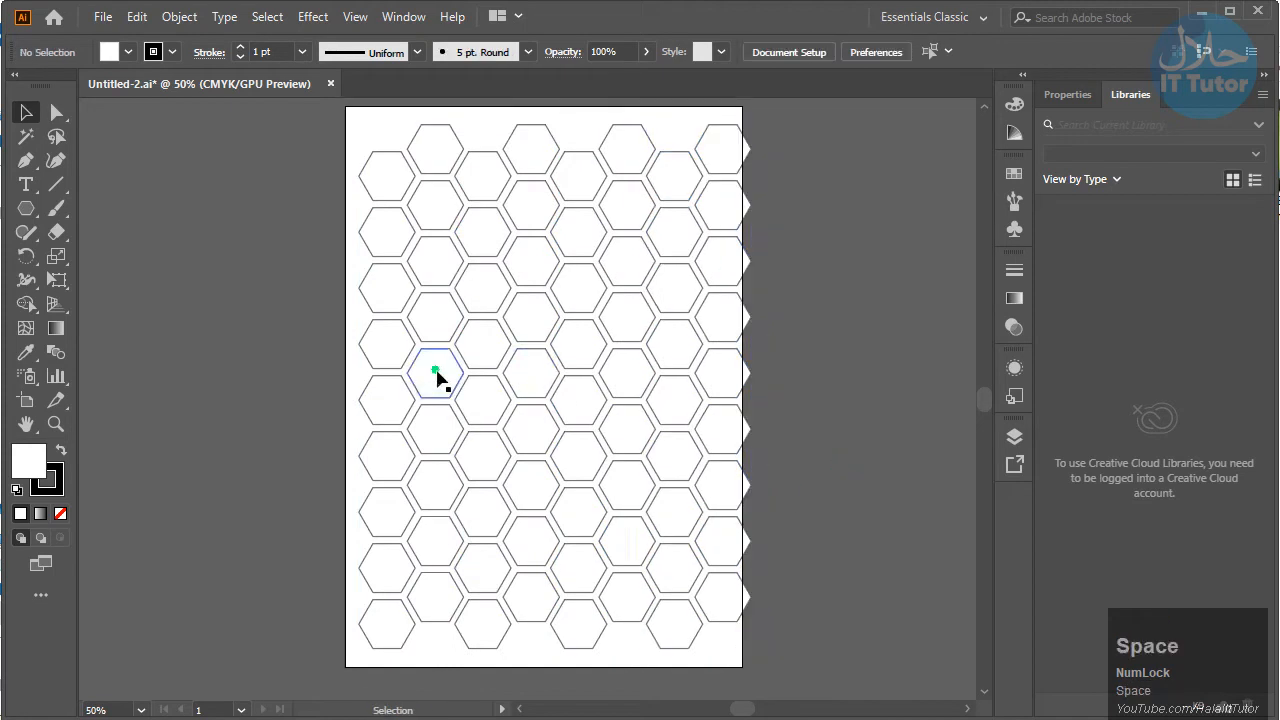
key("ctrl+a")
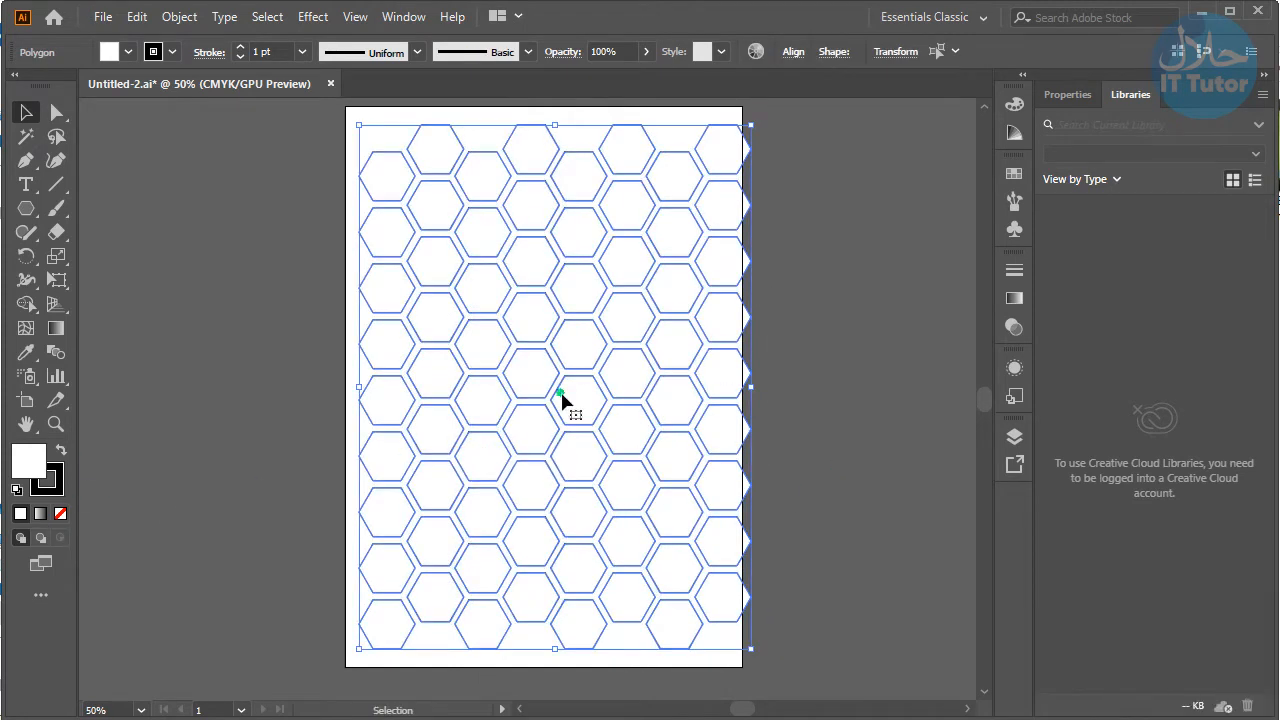
double_click(57, 497)
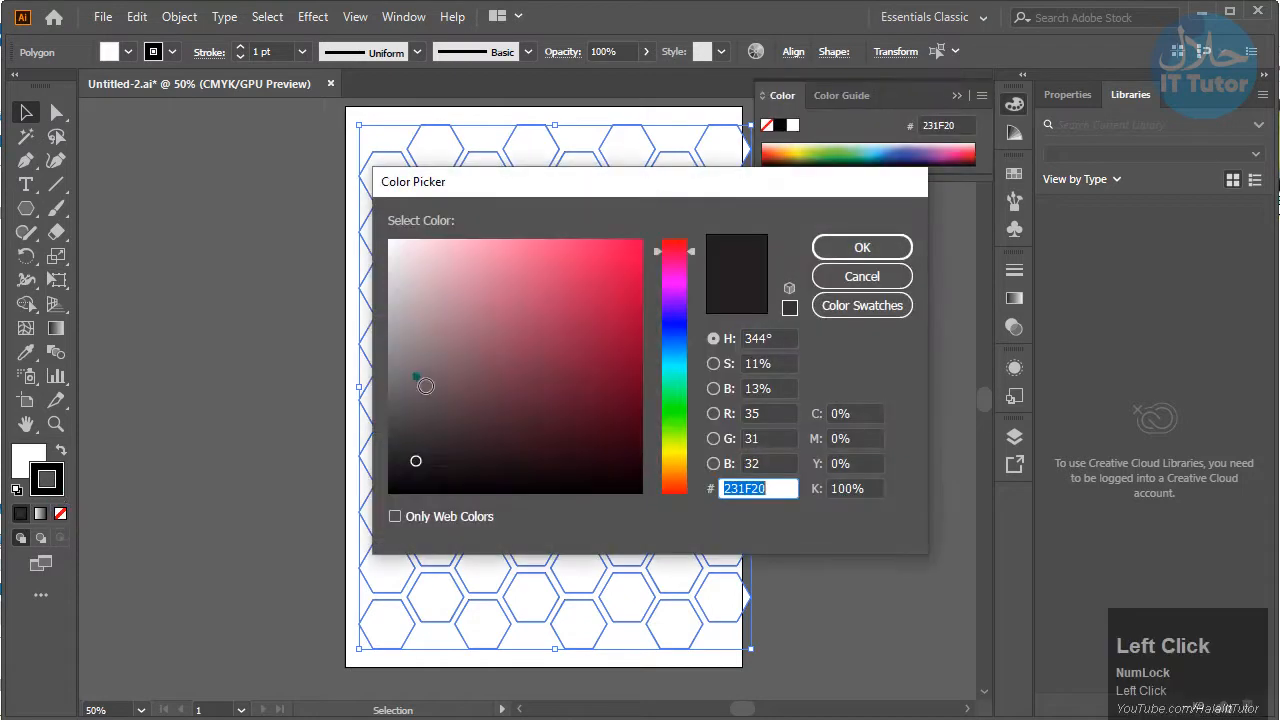
left_click_drag(555, 180, 513, 204)
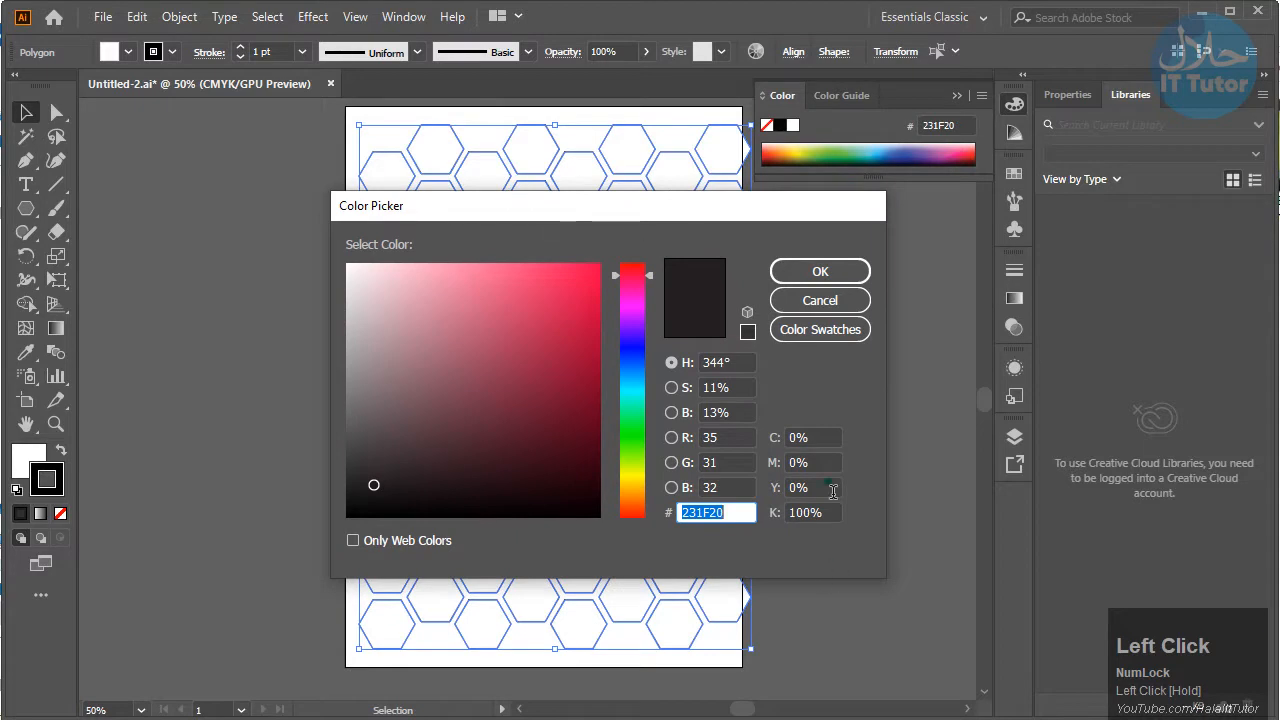
left_click(822, 302)
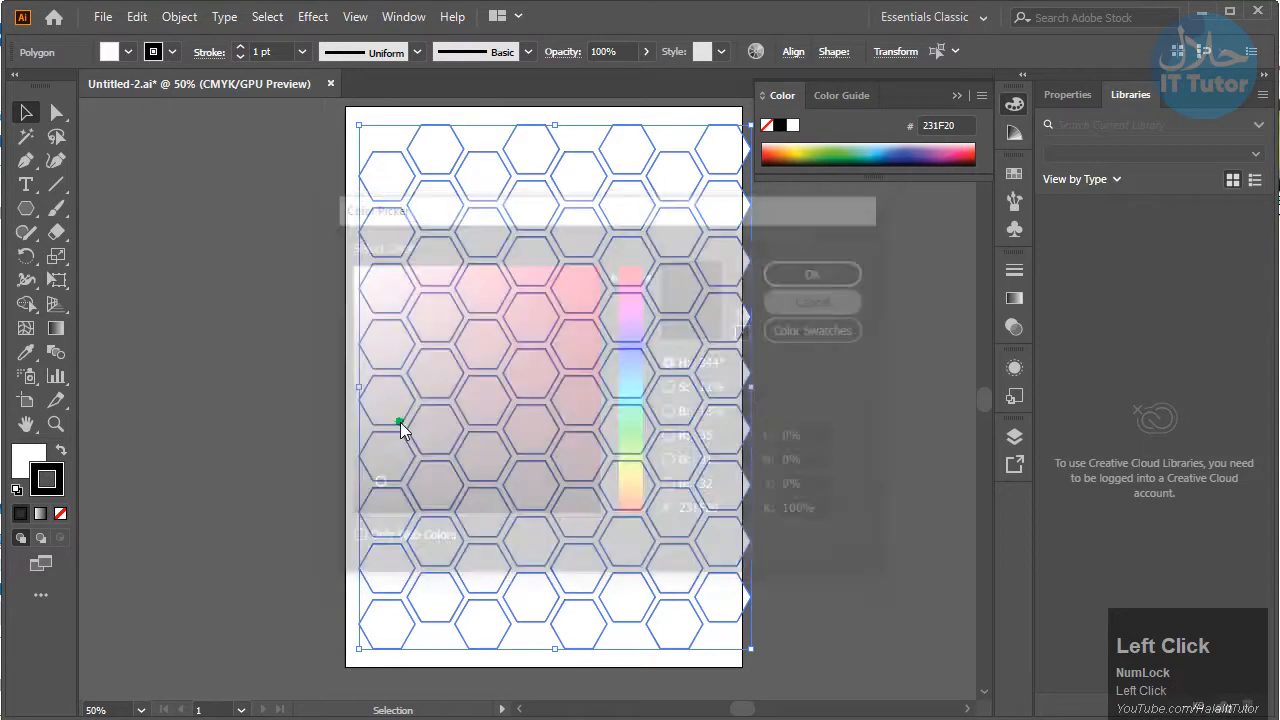
left_click(128, 500)
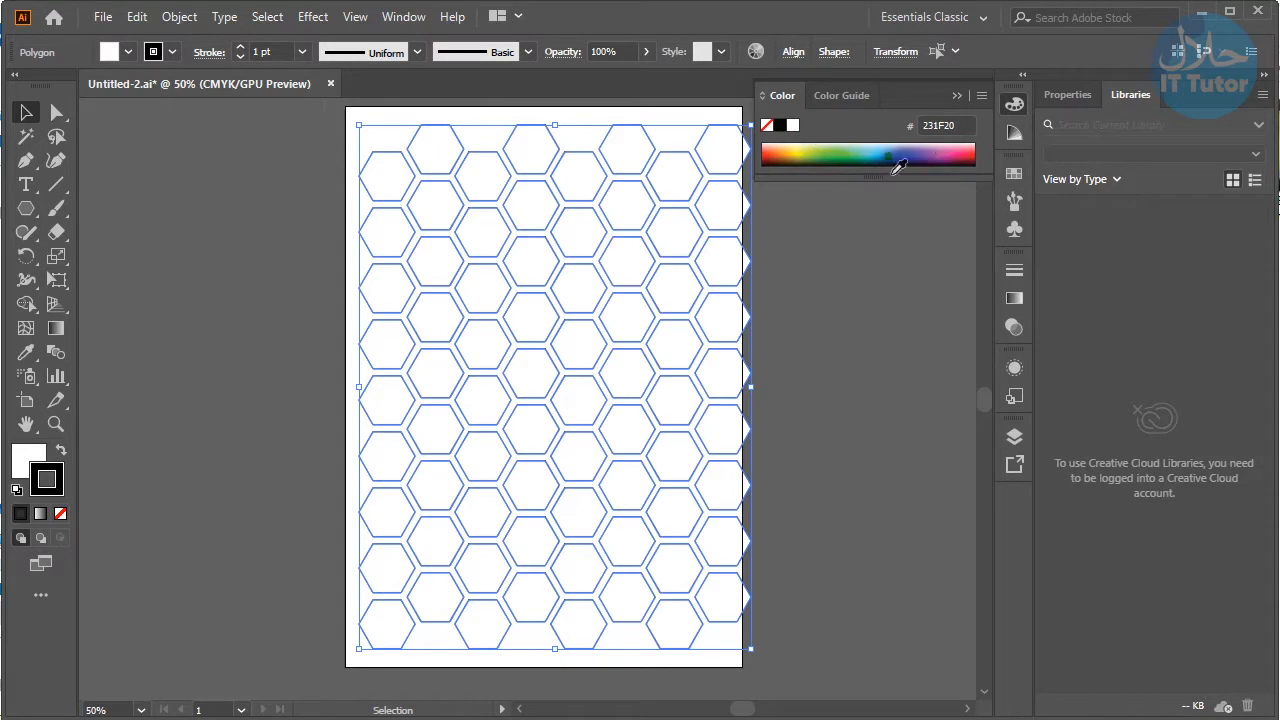
left_click(1009, 113)
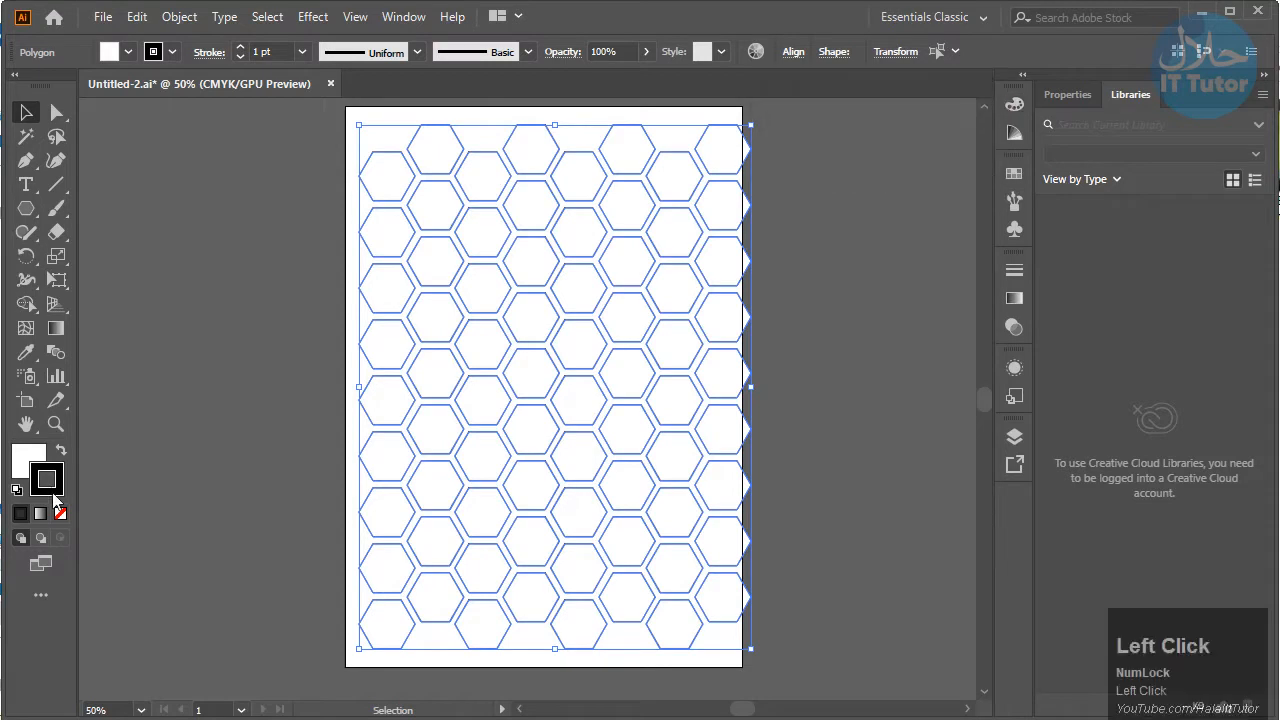
Set the stroke colour of all selected hexagons to a bright pinkish red with the Color Picker
double_click(47, 479)
left_click_drag(549, 228, 640, 196)
left_click_drag(595, 327, 688, 256)
left_click(943, 262)
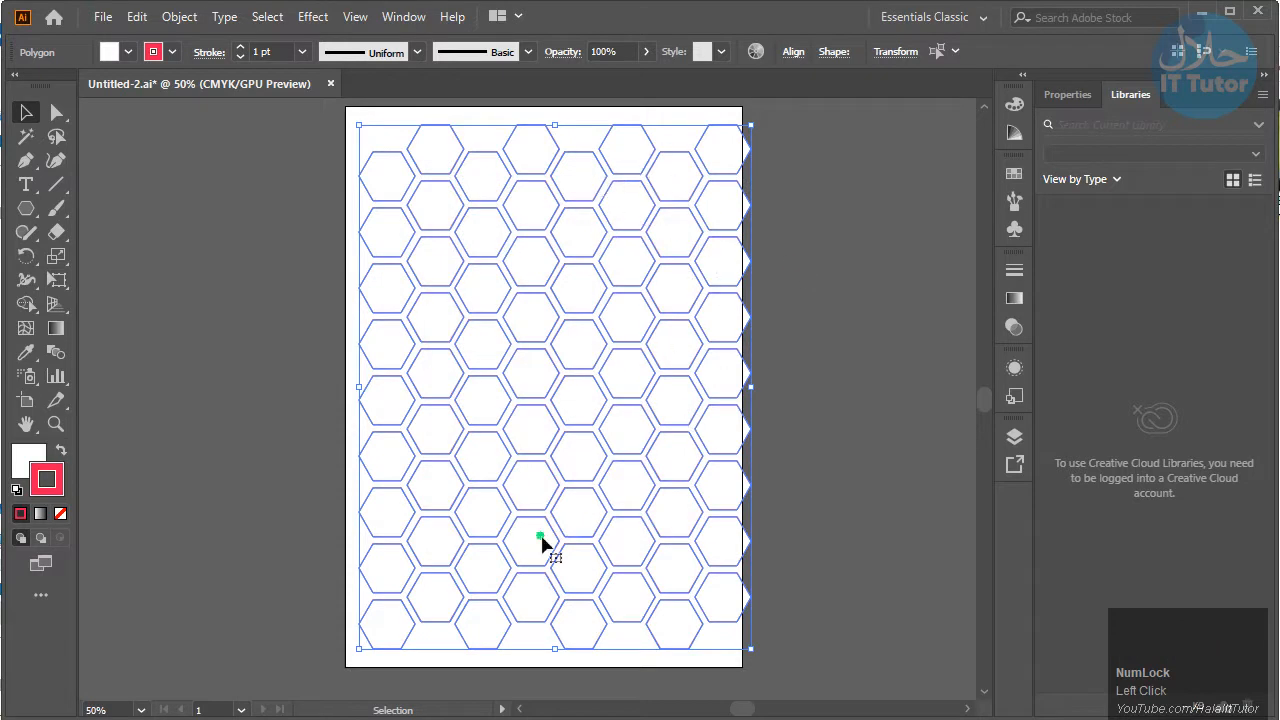
Set the fill colour of all selected hexagons to dark teal 1C3235 with the Color Picker and deselect the pattern
double_click(25, 460)
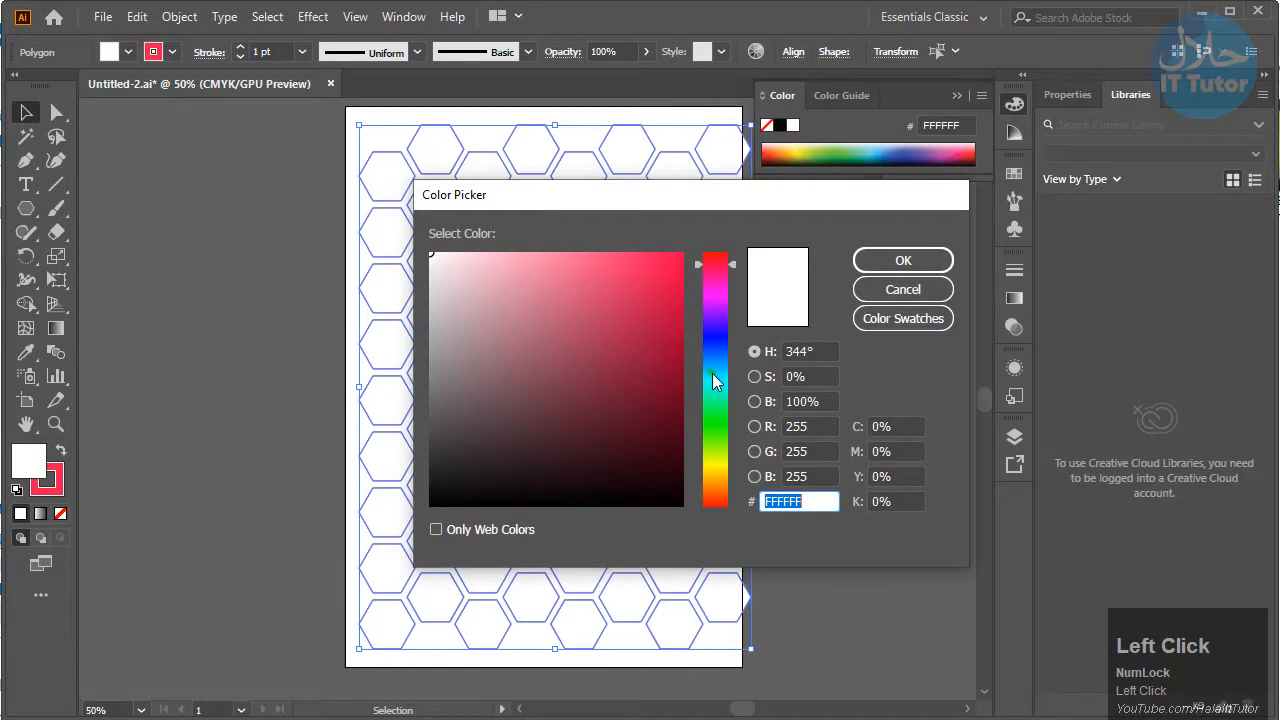
left_click(712, 373)
left_click_drag(598, 292, 549, 453)
left_click(903, 260)
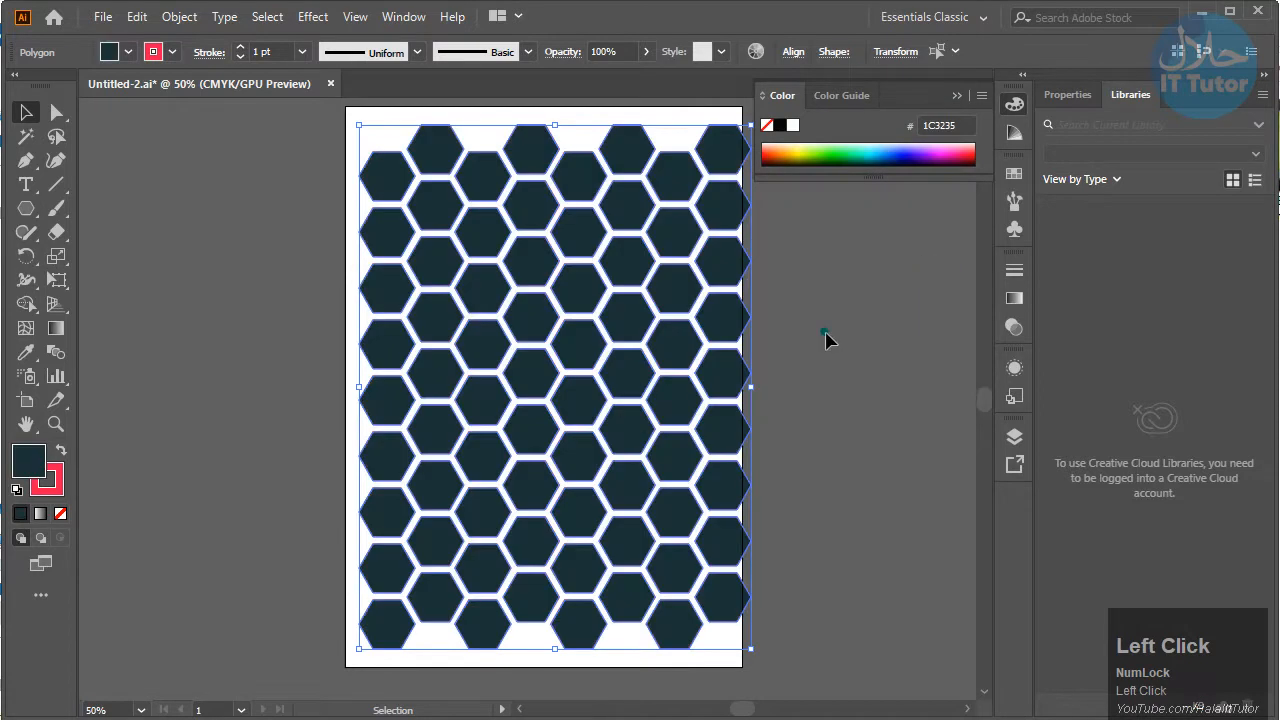
scroll(584, 405, "up", 2)
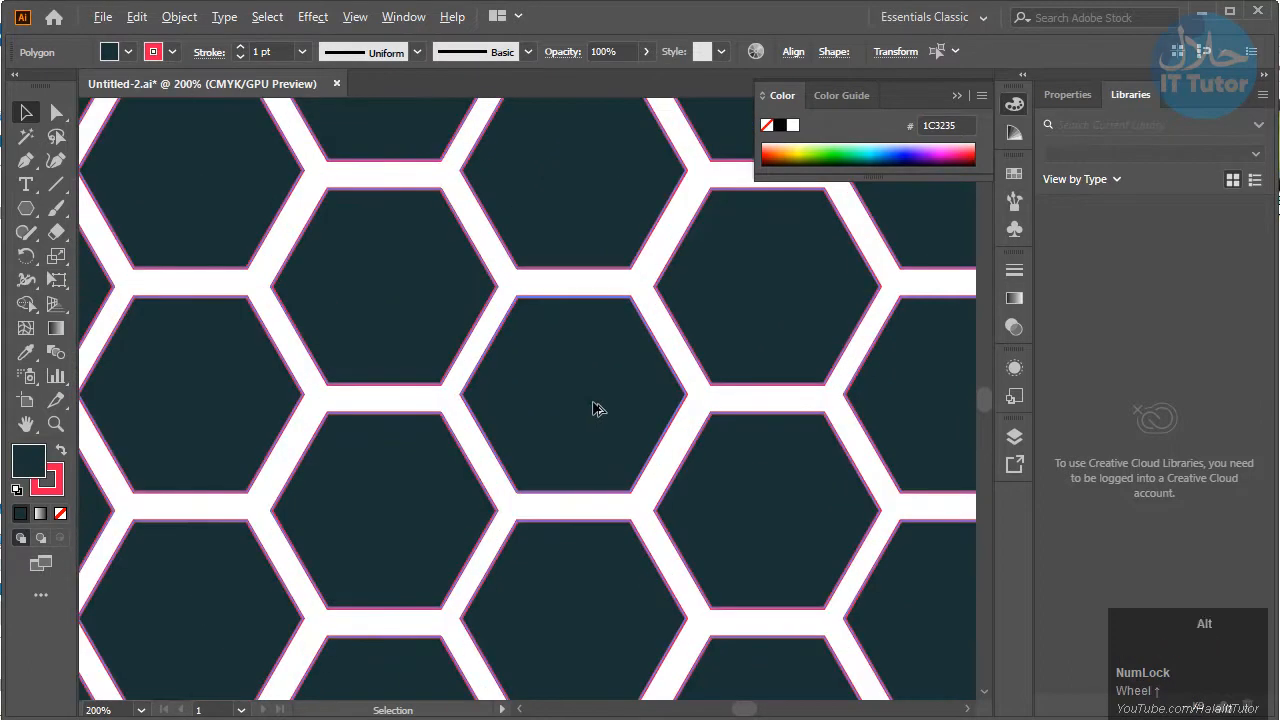
scroll(623, 408, "down", 1)
left_click(580, 234)
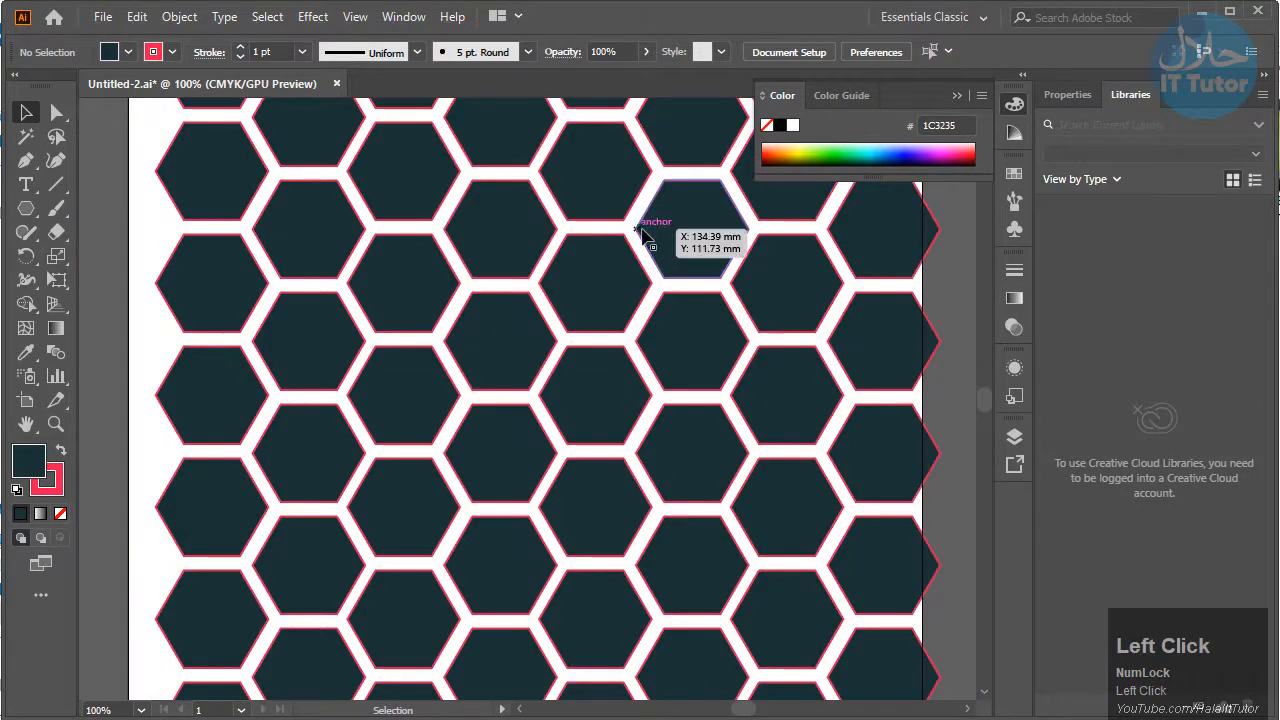
Select four separate hexagons forming a square around the pattern's middle and set their fill to light blue 83F6FF
key("space")
left_click_drag(740, 300, 697, 292)
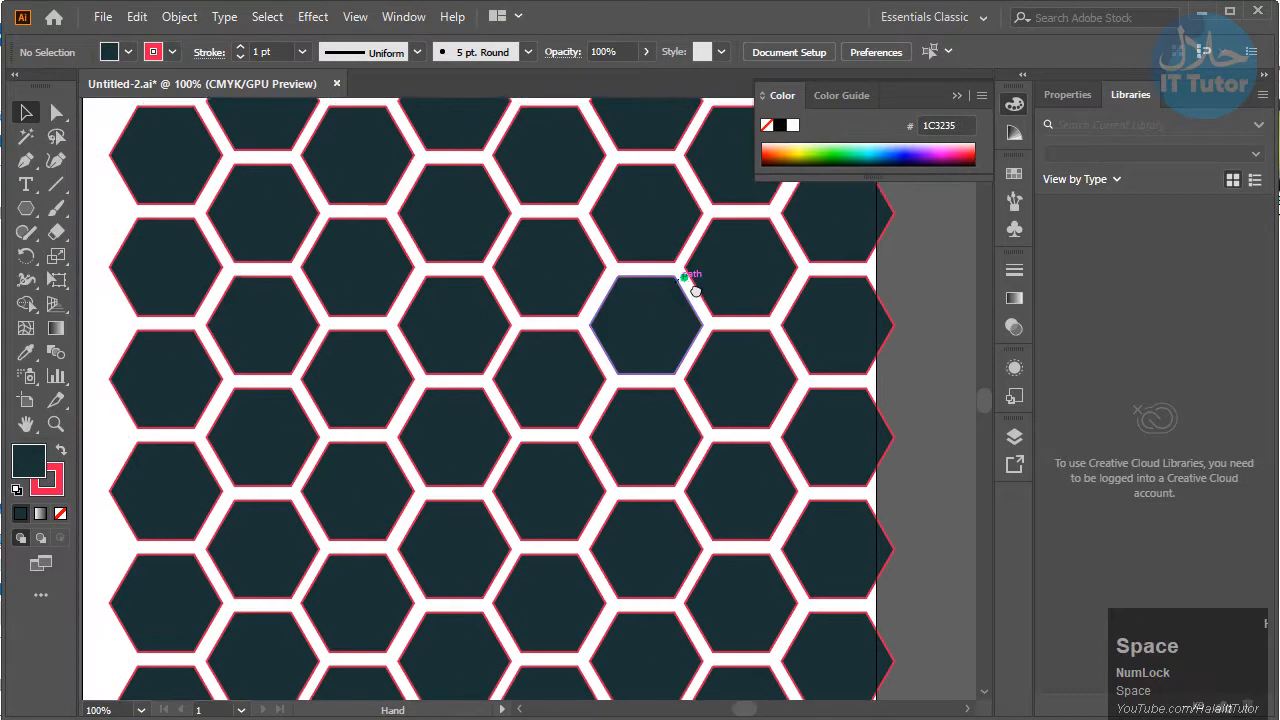
left_click(565, 395)
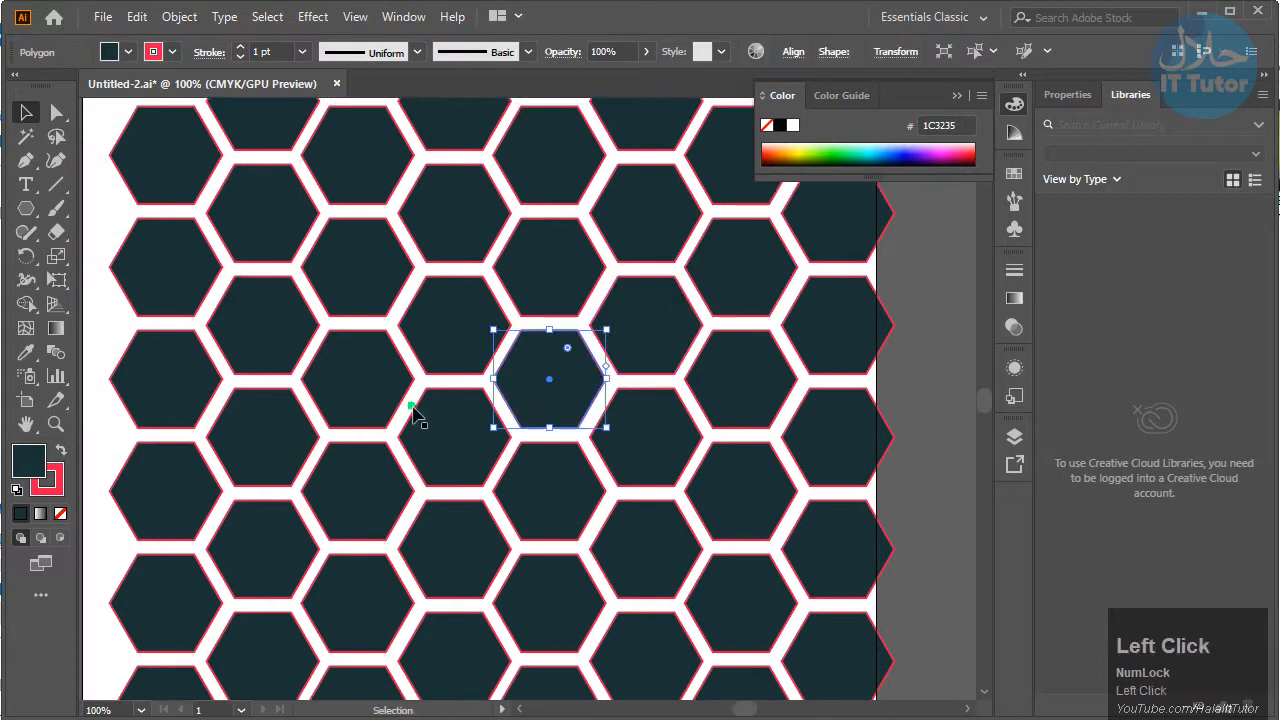
left_click(362, 388, "shift")
left_click(345, 608, "shift")
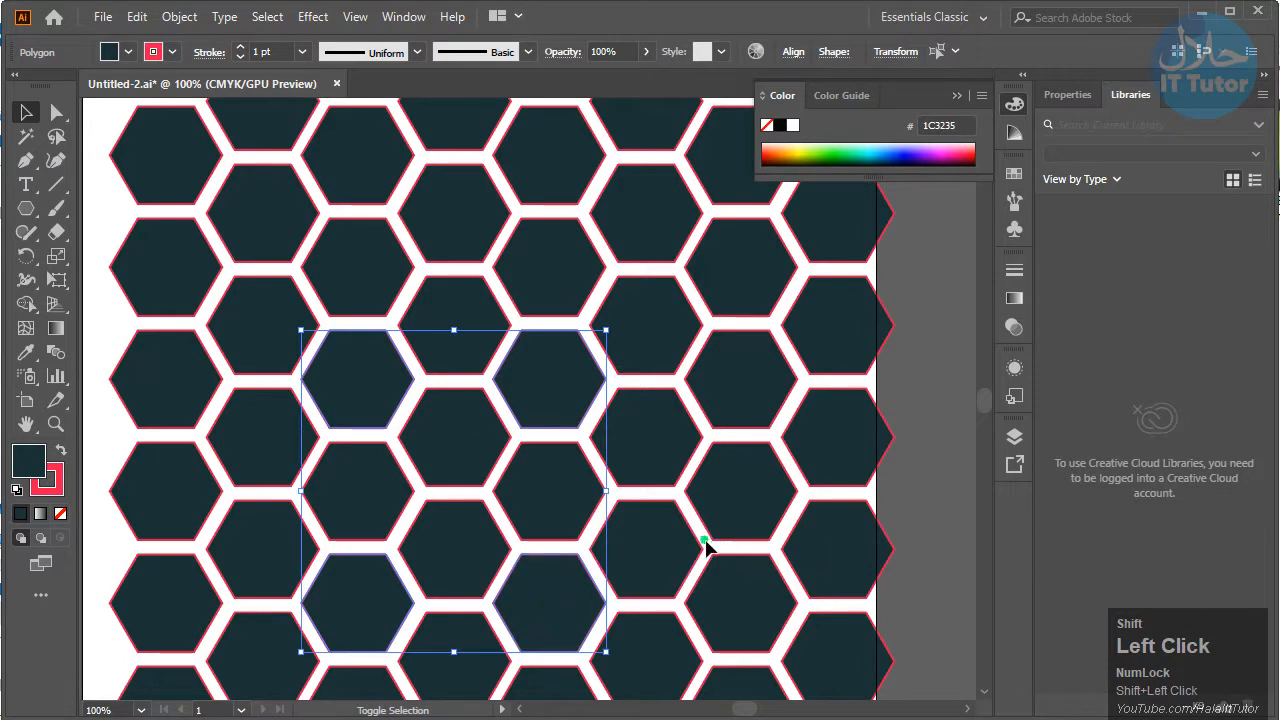
double_click(28, 460)
left_click_drag(597, 338, 556, 252)
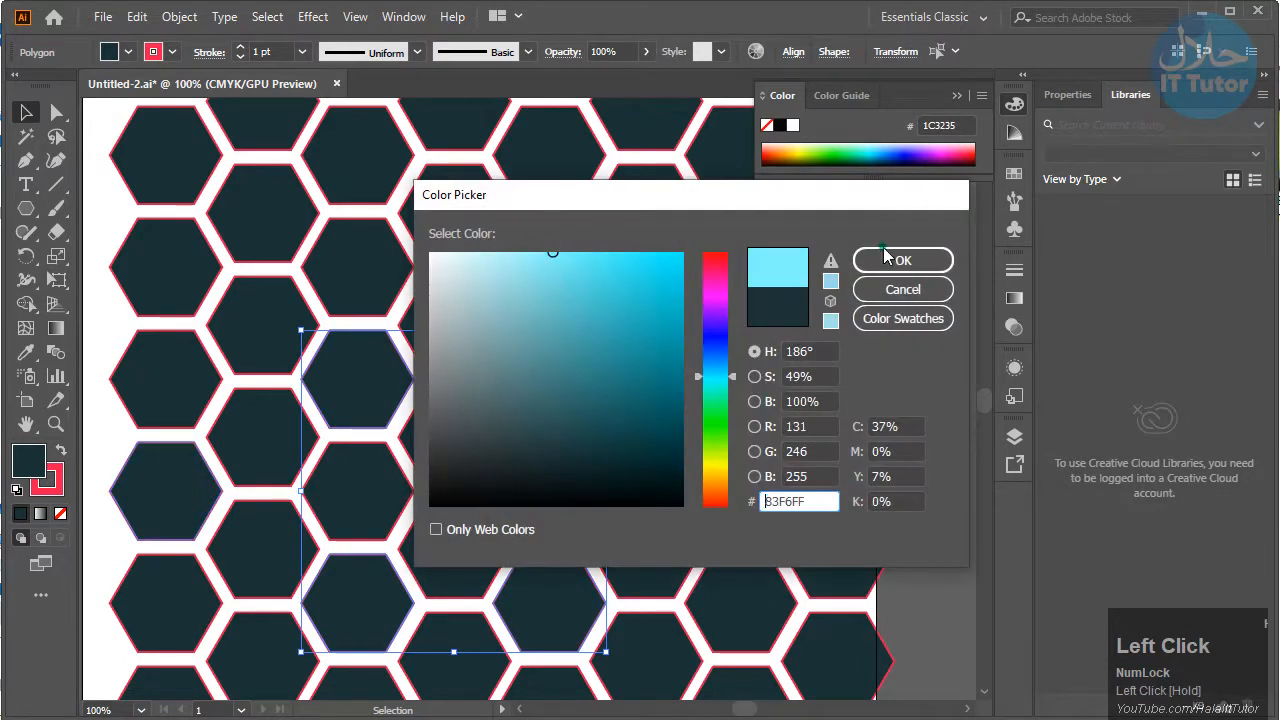
left_click(901, 259)
left_click(930, 377)
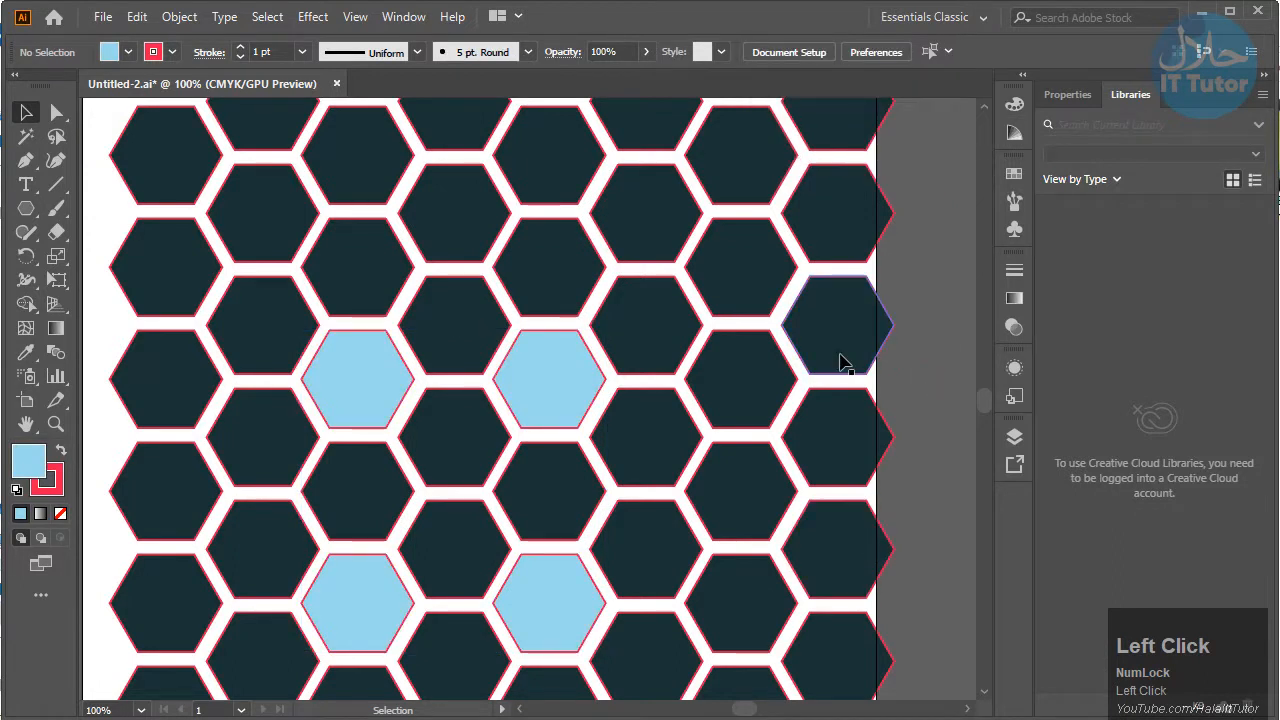
Look over the finished honeycomb pattern with the whole page in view
key("ctrl+minus")
key("ctrl+minus")
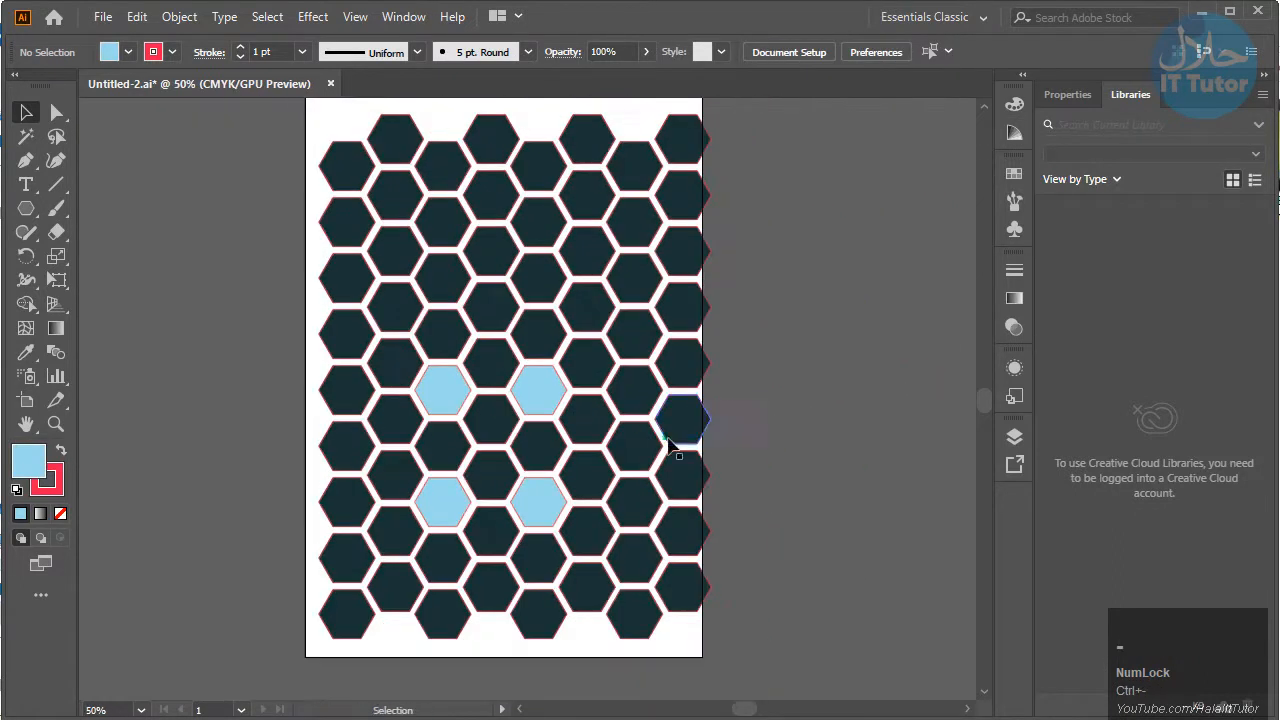
mouse_move(666, 307)
left_mouse_down()
mouse_move(674, 360)
mouse_move(655, 298)
left_mouse_up()
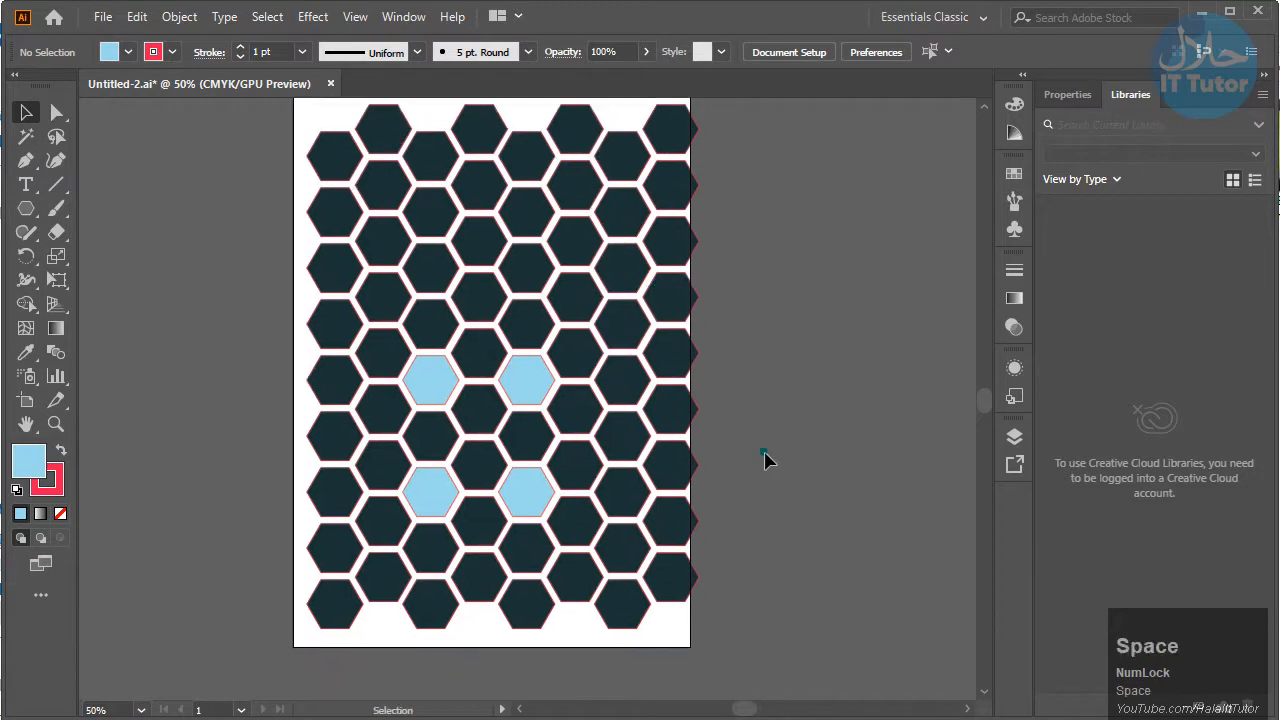
left_click(765, 449)
mouse_move(652, 388)
left_mouse_down()
mouse_move(650, 414)
mouse_move(636, 406)
left_mouse_up()
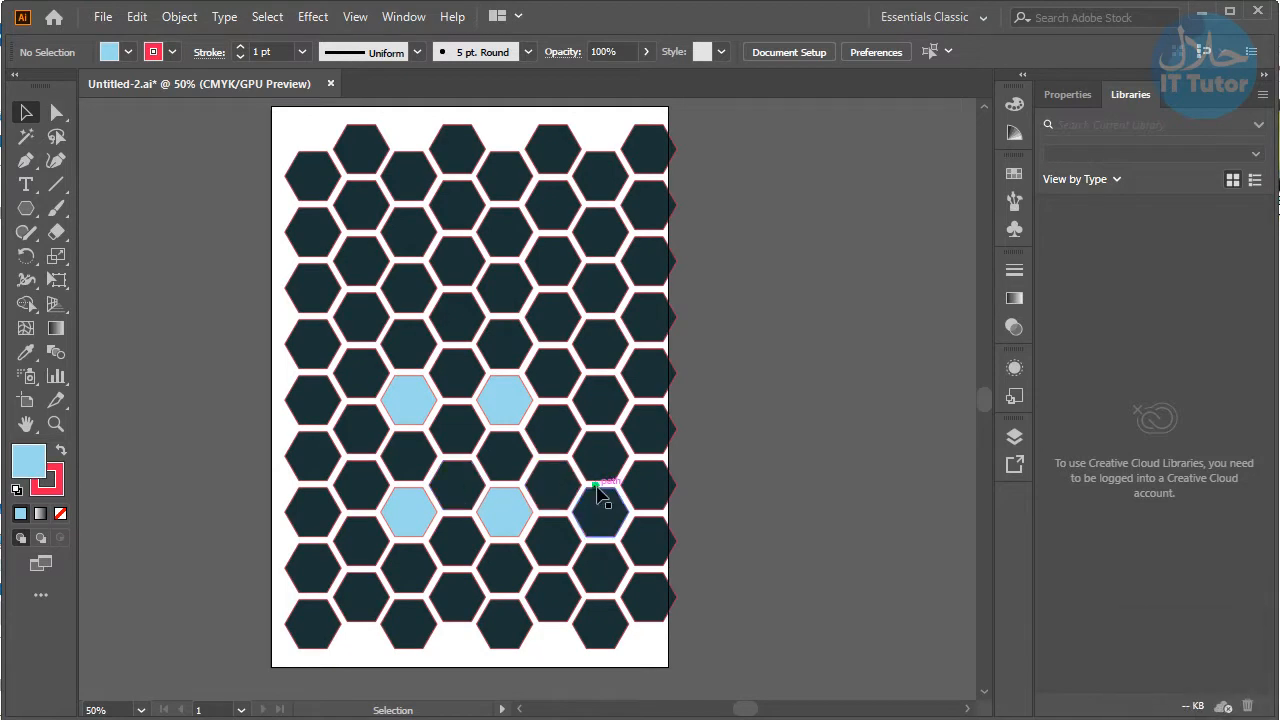
left_click(748, 430)
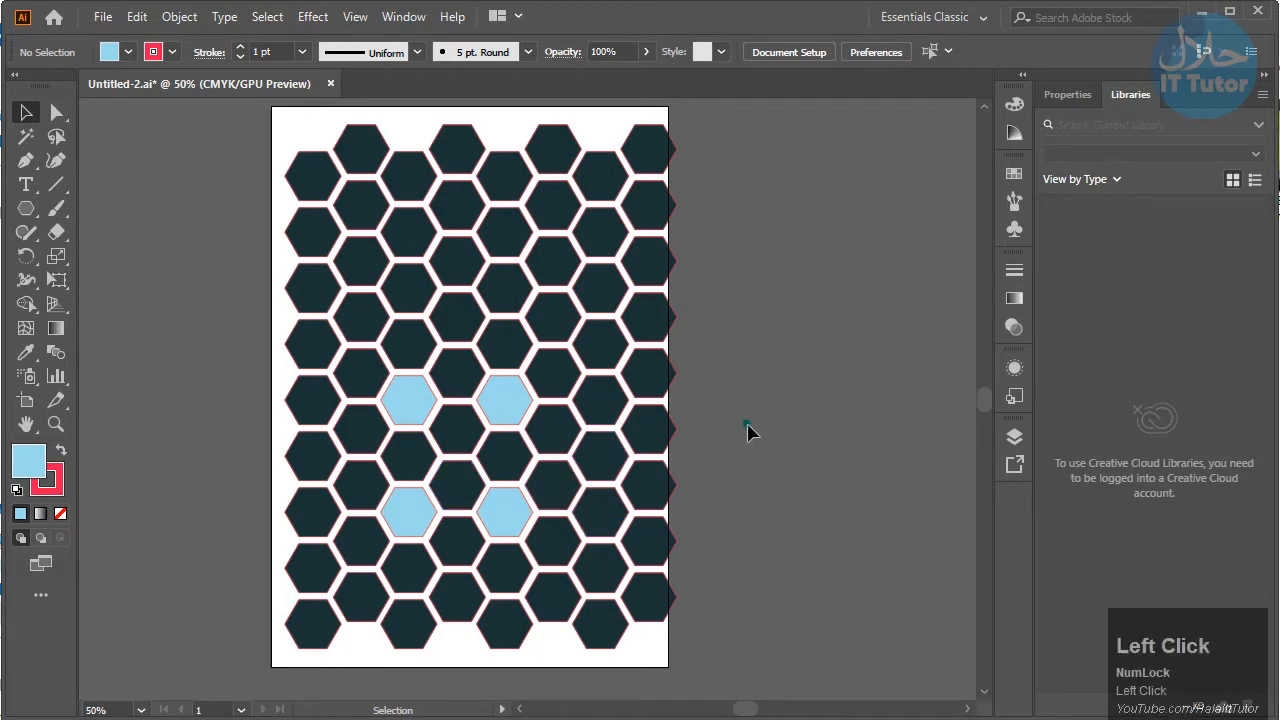
left_click_drag(730, 300, 740, 306)
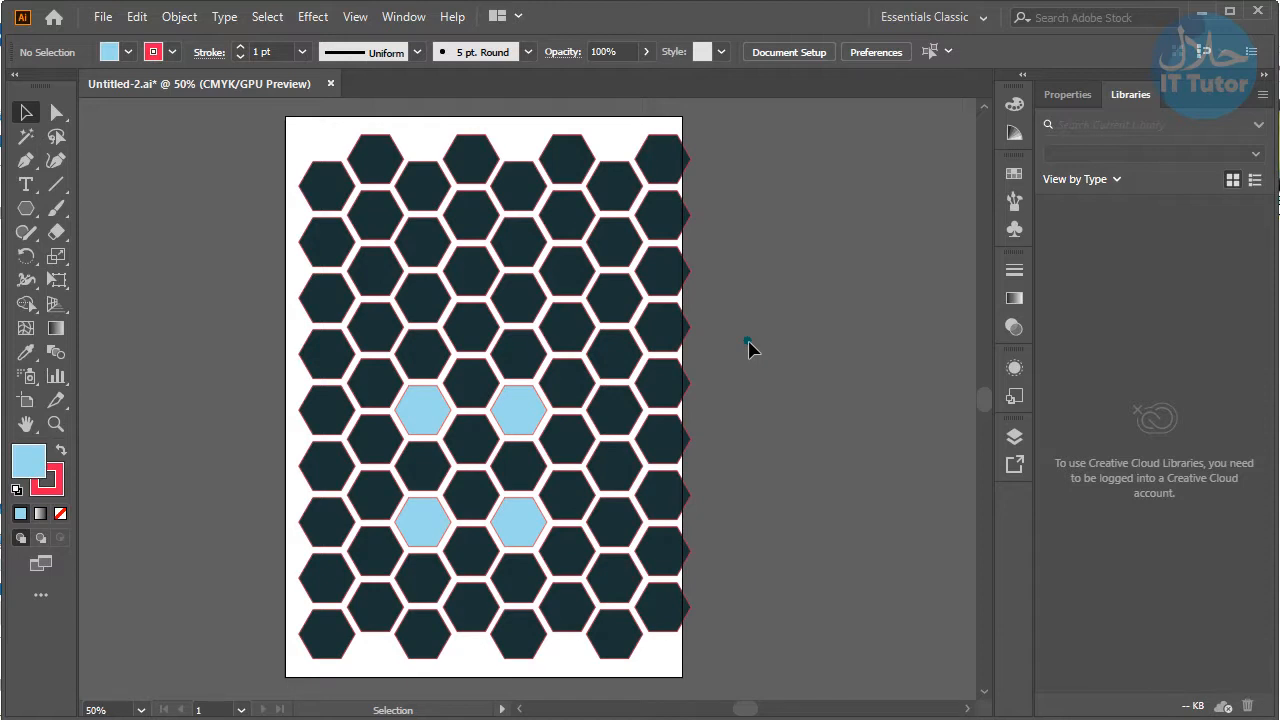
left_click(749, 342)
mouse_move(751, 368)
left_mouse_down()
mouse_move(749, 351)
mouse_move(760, 366)
left_mouse_up()
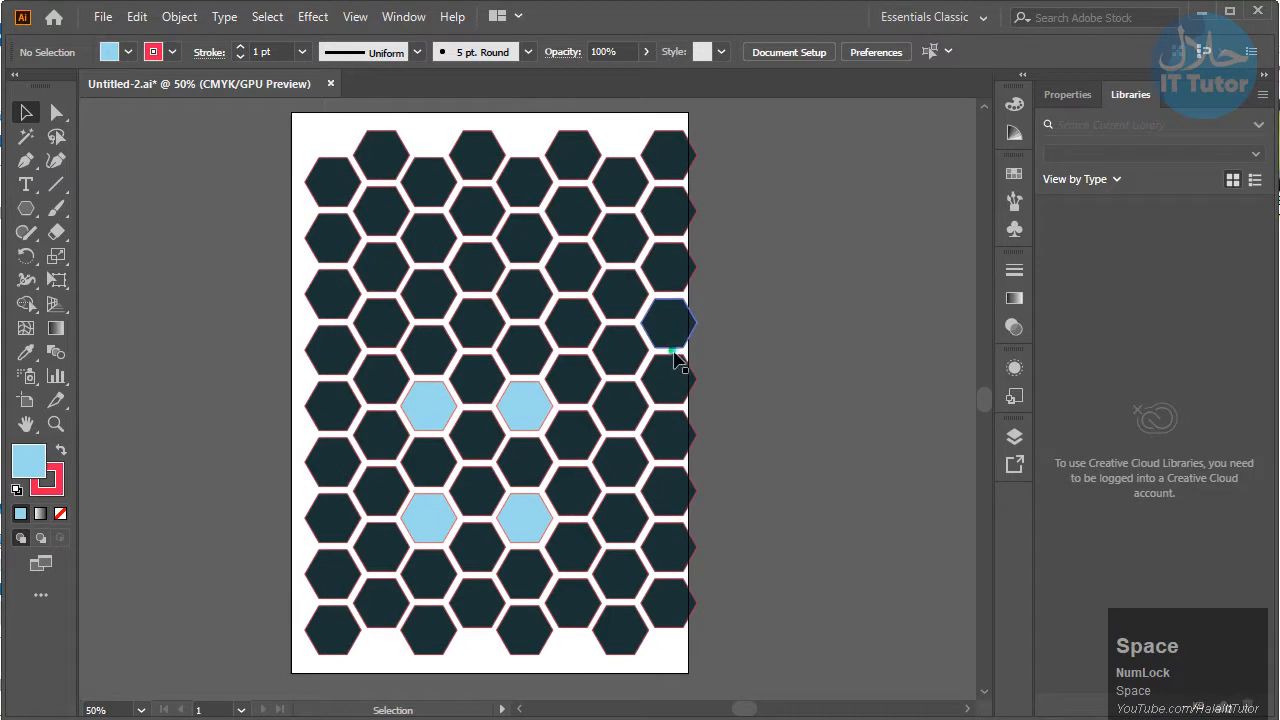